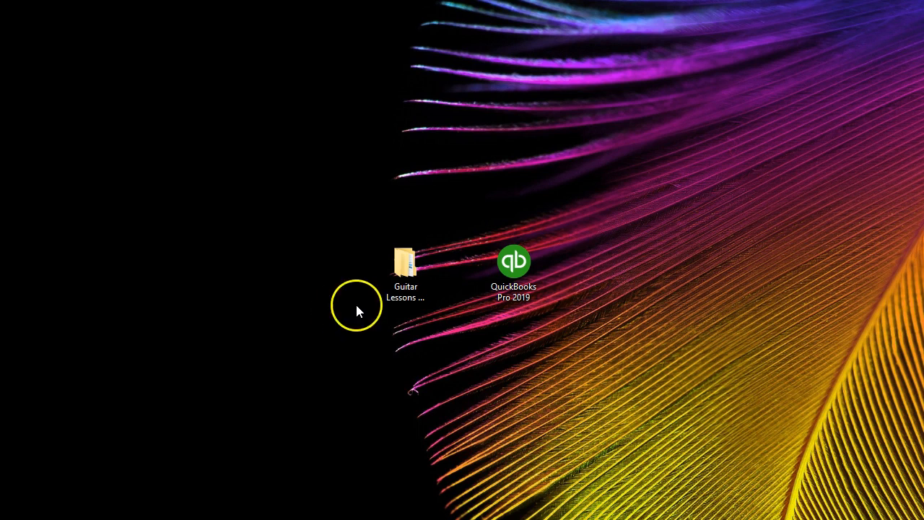
- Open the document Open Items Jan. 2019.docx from Docs > 2019 > 01.19 inside the Guitar Lessons & Equipment folder
double_click(395, 275)
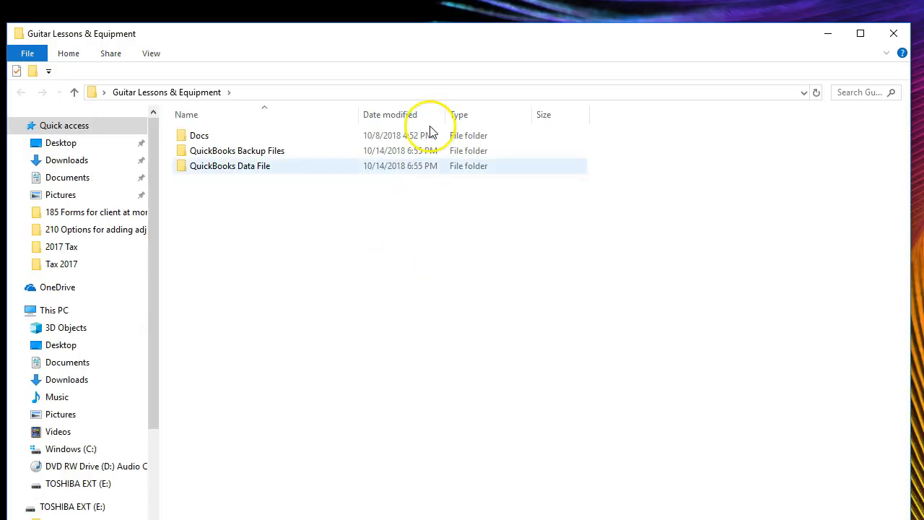
left_click_drag(388, 45, 391, 34)
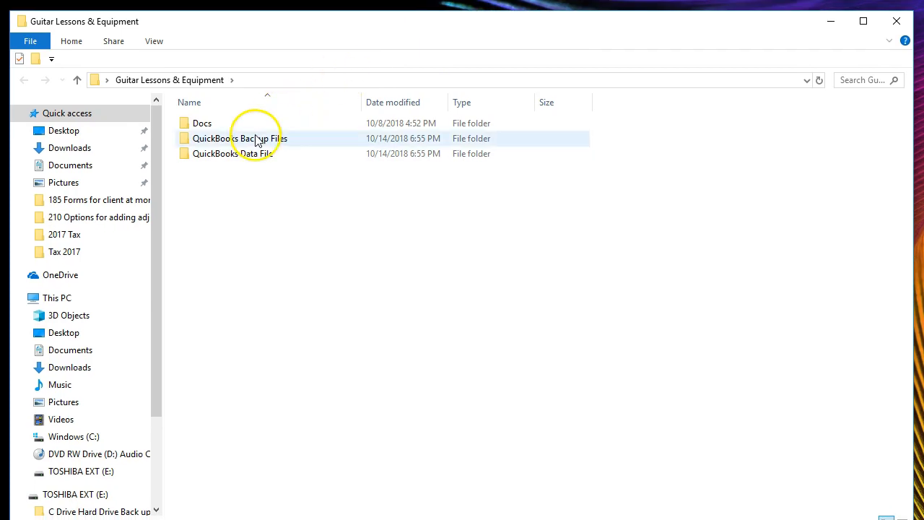
double_click(211, 130)
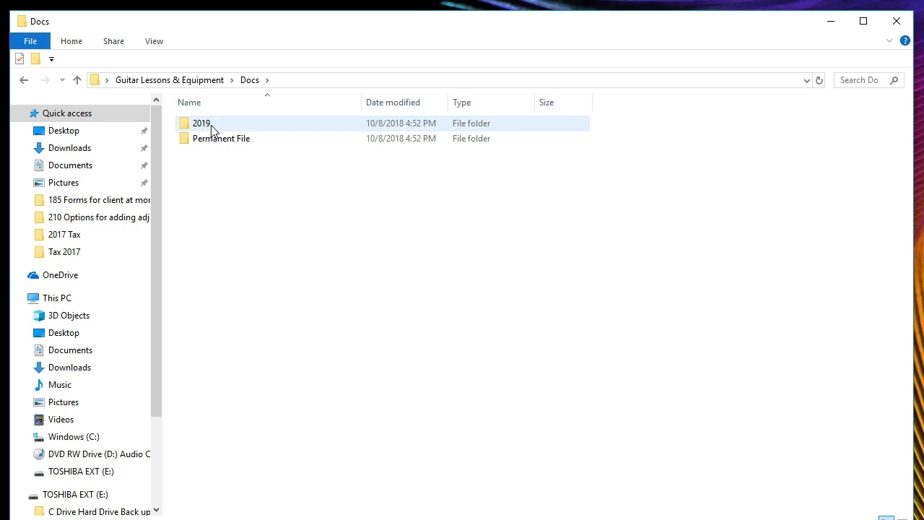
double_click(212, 130)
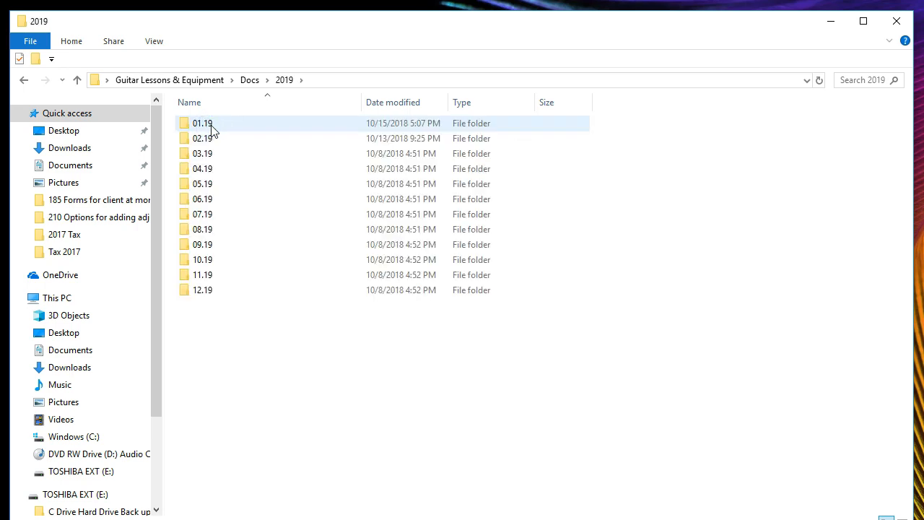
double_click(211, 129)
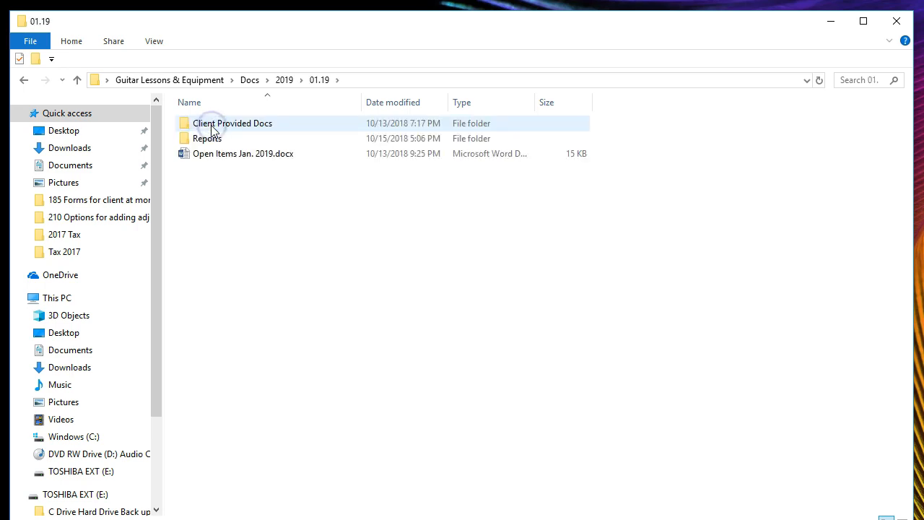
left_click(215, 158)
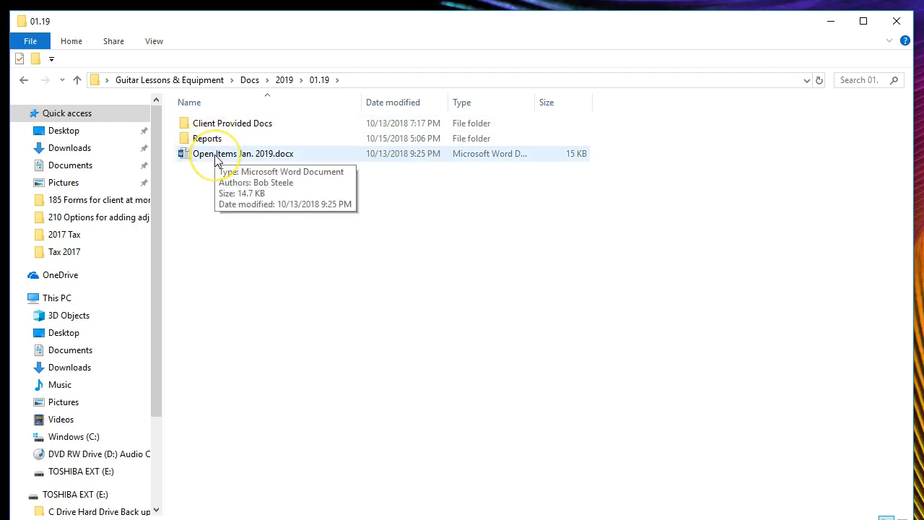
double_click(216, 158)
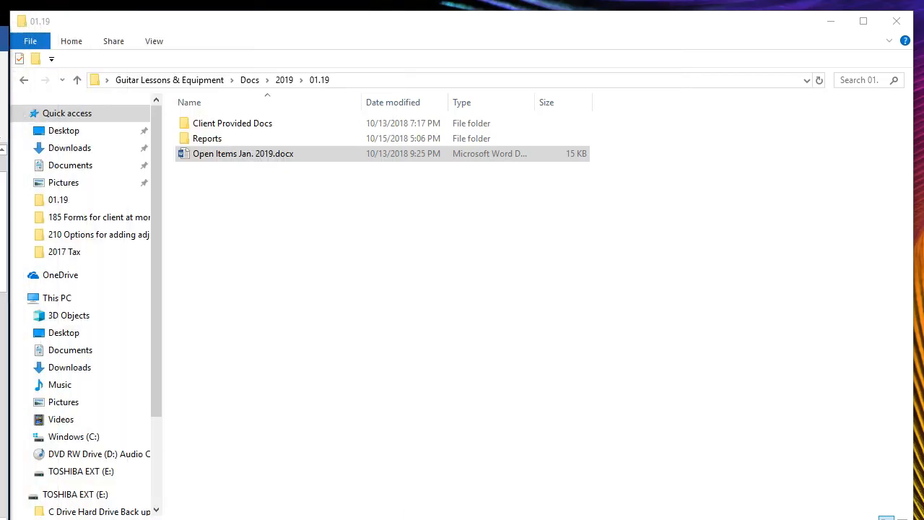
- Open the document Open Items Feb. 2019.docx from the 02.19 folder within 2019
left_click(287, 82)
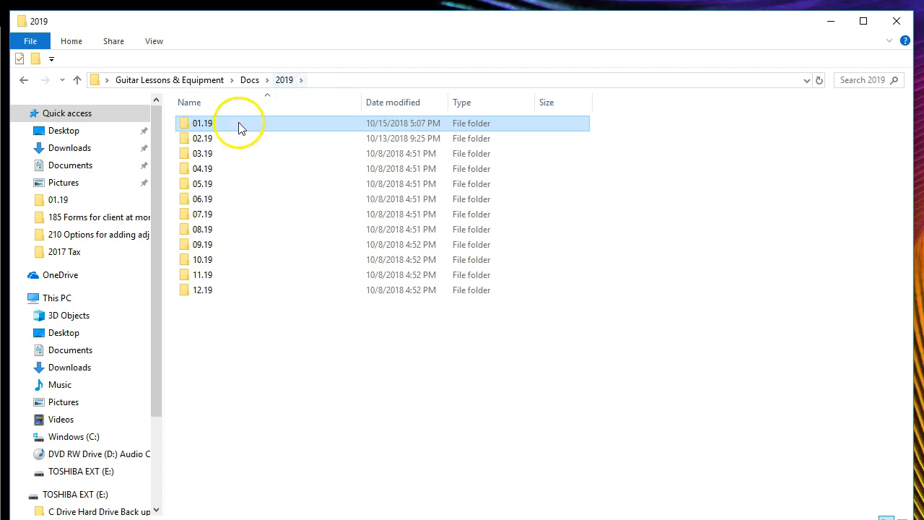
double_click(222, 141)
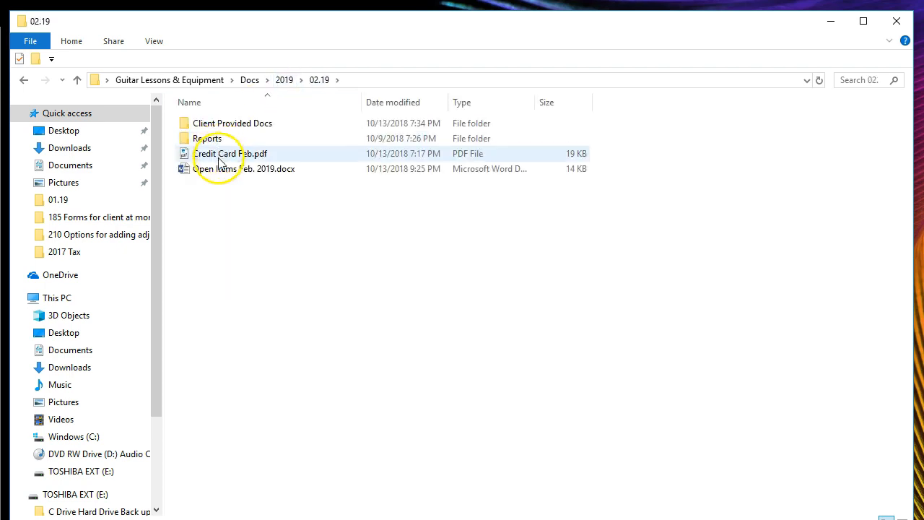
double_click(217, 173)
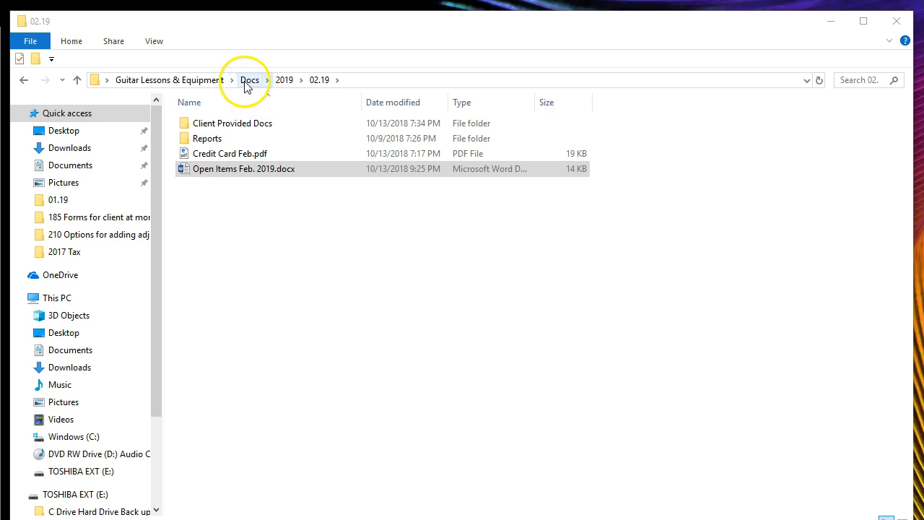
- Open the QuickBooks company file Guitar Lessons & Equipment .qbw from the QB 1 folder inside QuickBooks Data File
left_click(209, 83)
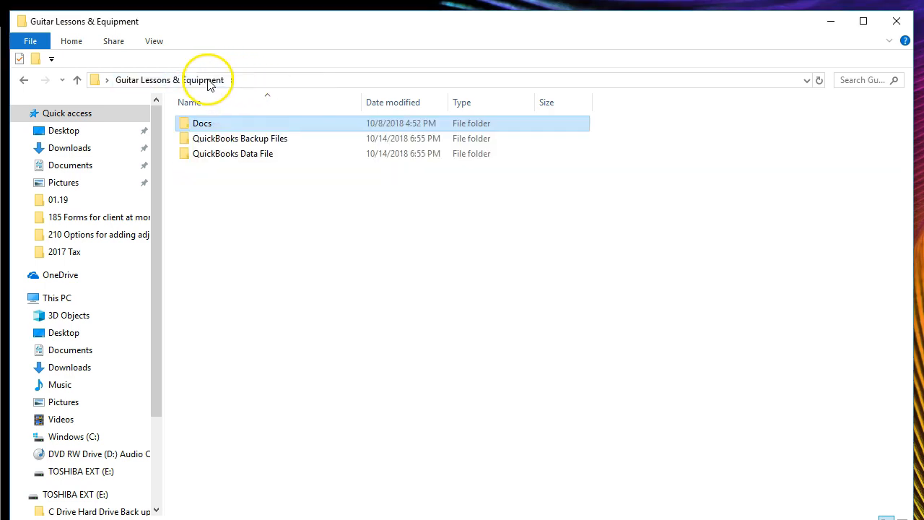
double_click(215, 154)
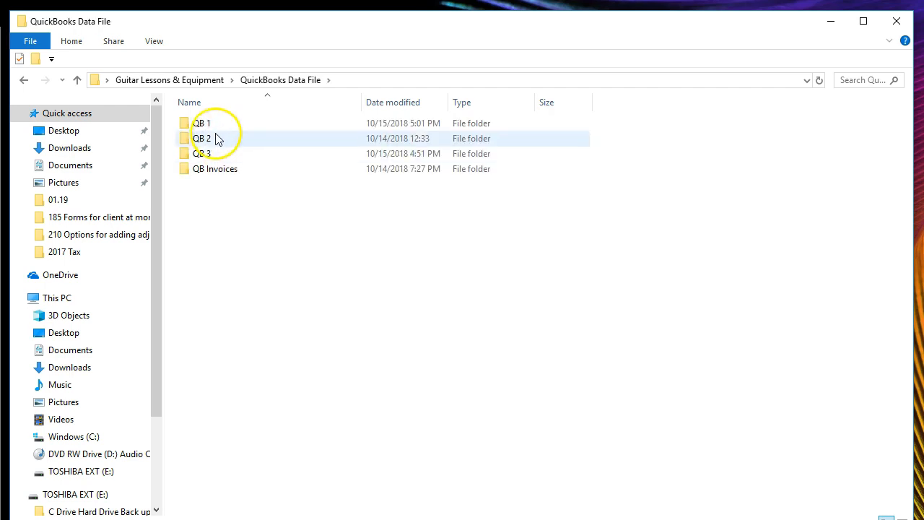
double_click(216, 123)
left_click(207, 156)
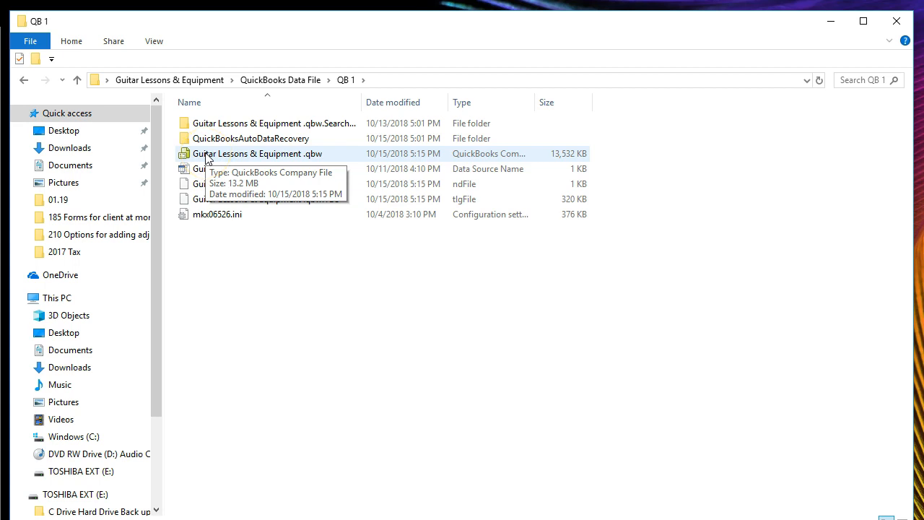
double_click(206, 156)
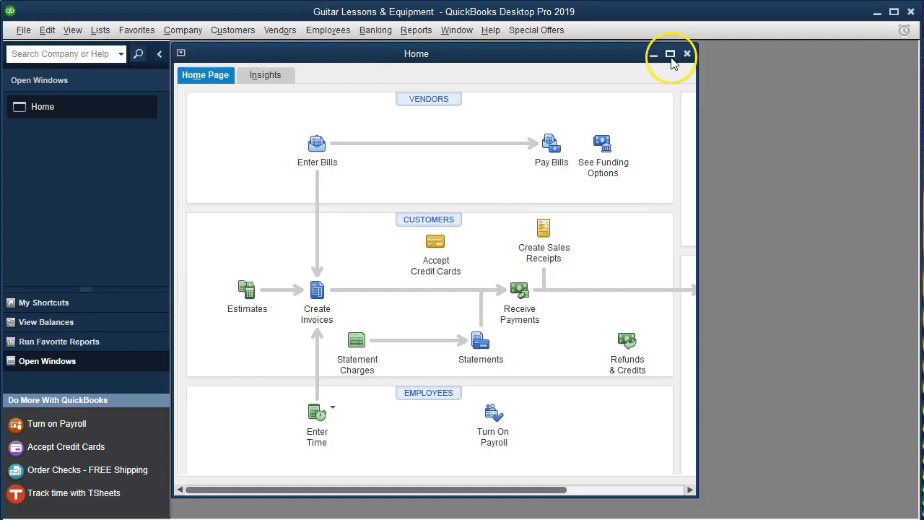
- Maximize the Home window and check where the Open Window List option is found
left_click(666, 53)
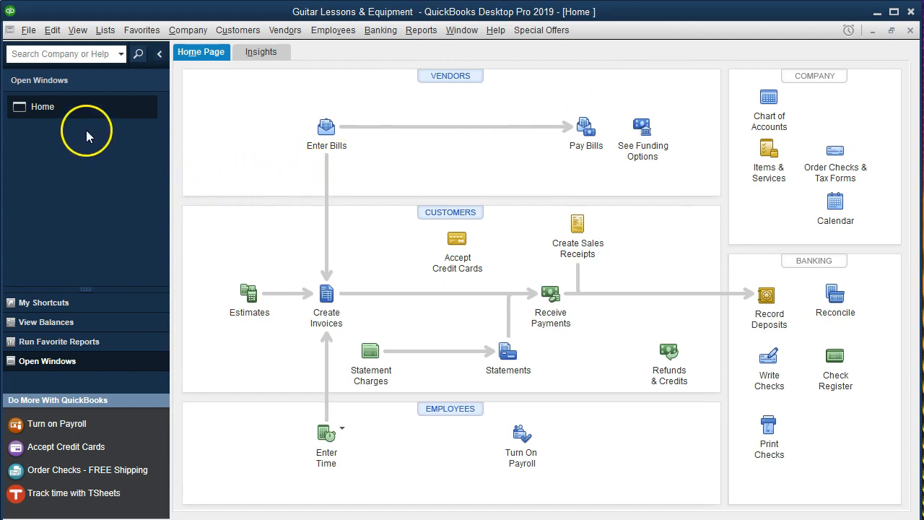
left_click(77, 30)
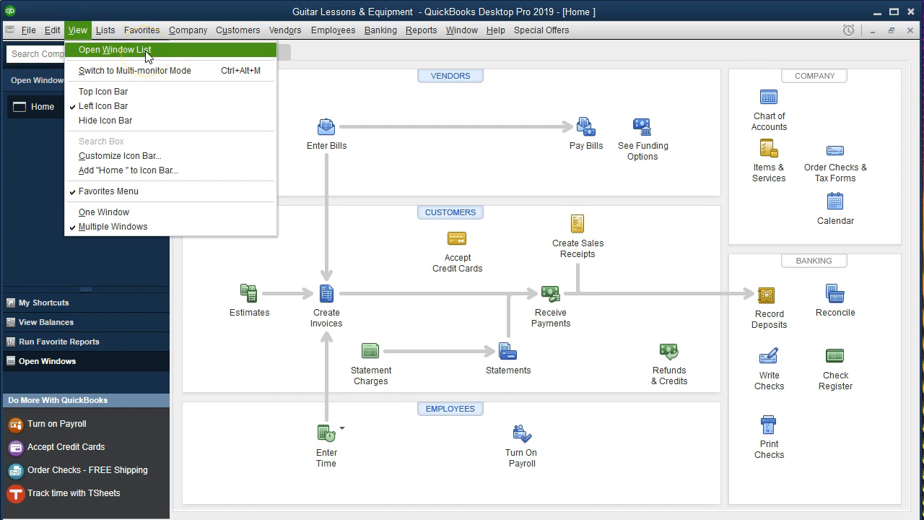
left_click(42, 159)
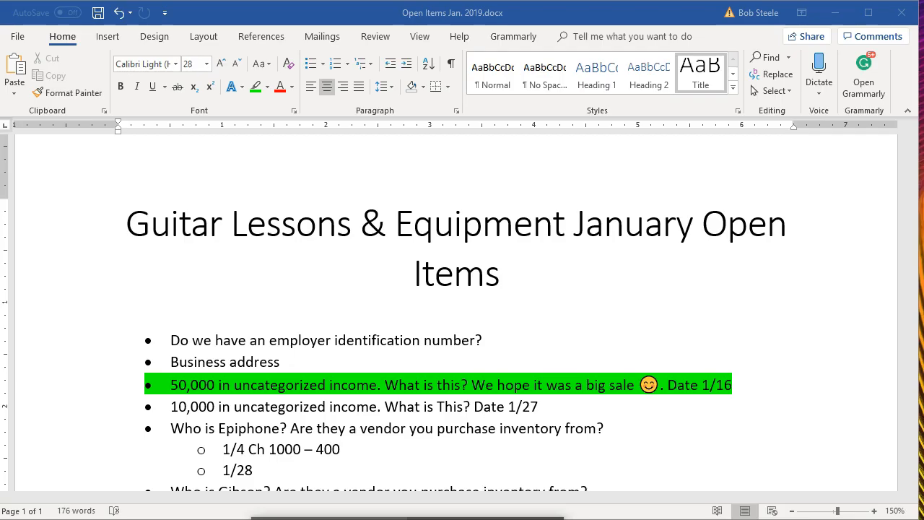
- Switch to the January open items document in Word and add the sub-bullet "No" under the employer identification number question
left_click(361, 518)
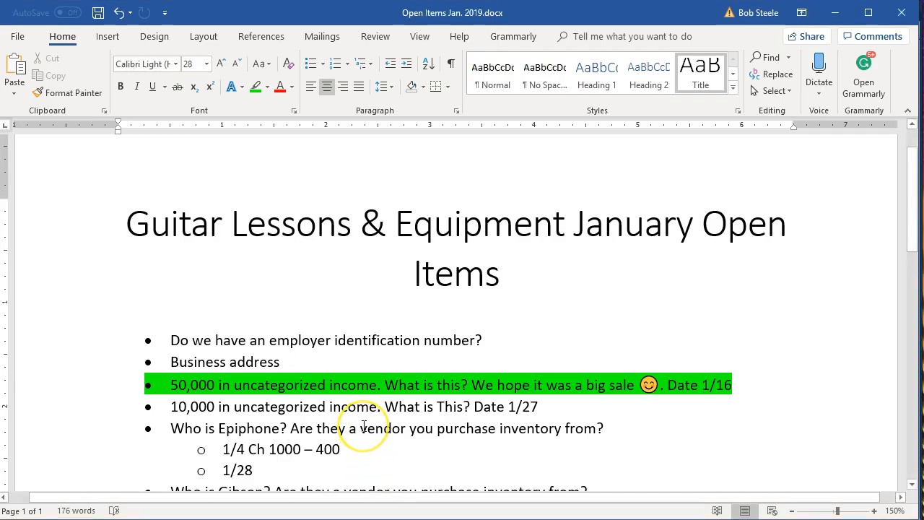
scroll(363, 426, "down", 1)
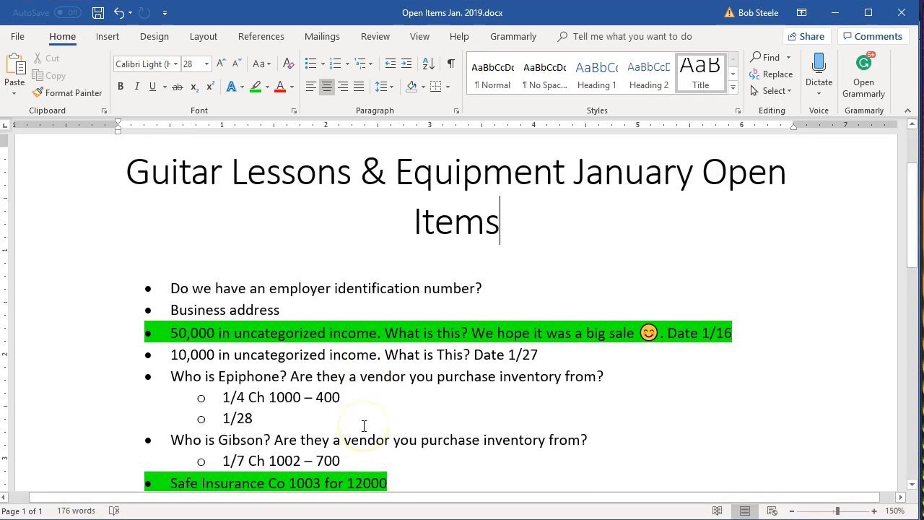
left_click(254, 370)
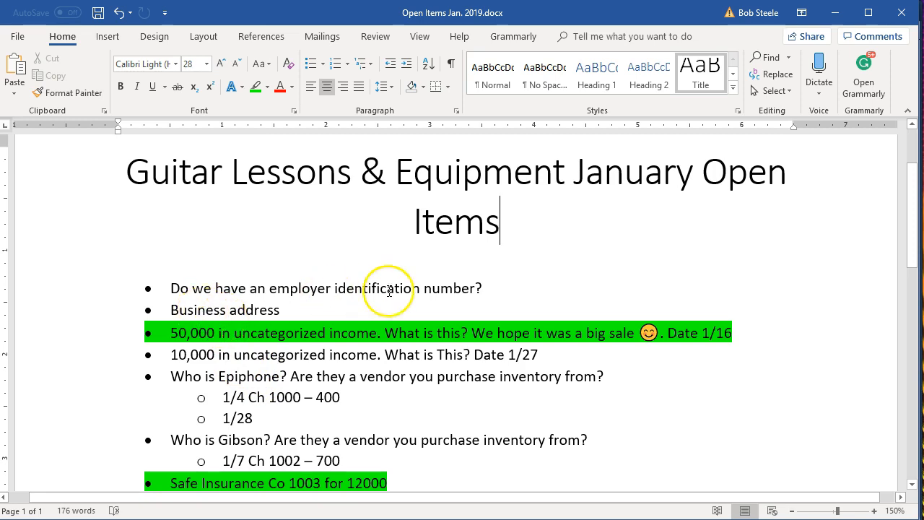
left_click(506, 286)
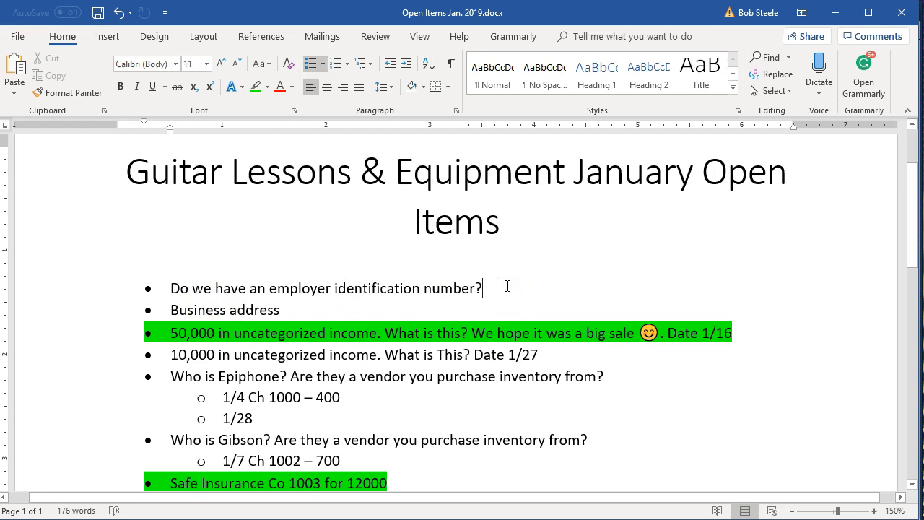
key("Return")
key("Tab")
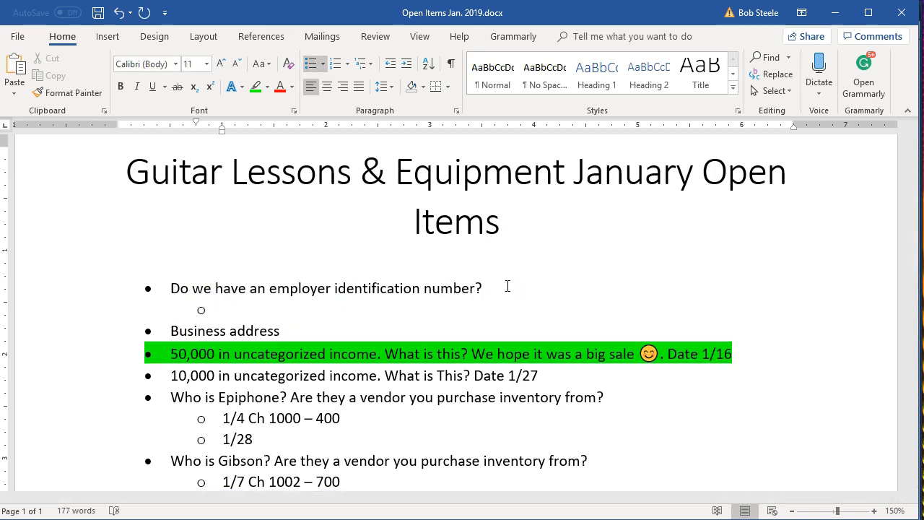
type("Yes")
key("BackSpace")
key("BackSpace")
key("BackSpace")
type("No")
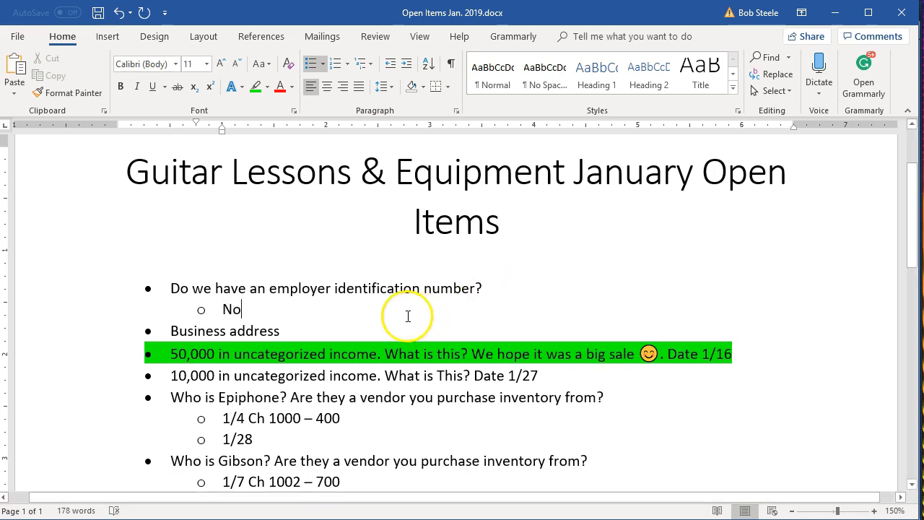
- Strike through the employer identification number question with its answer, the Business address item and the 50,000 uncategorized income item
left_click_drag(174, 287, 233, 299)
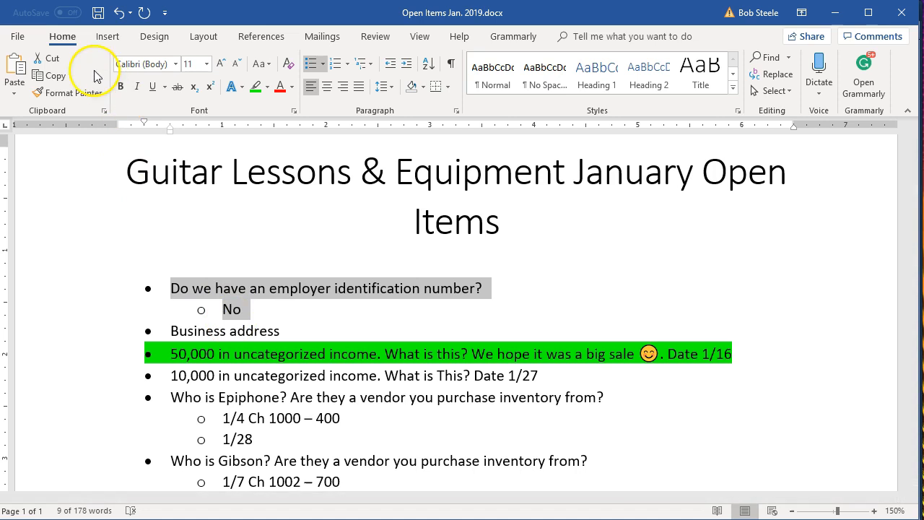
left_click(178, 90)
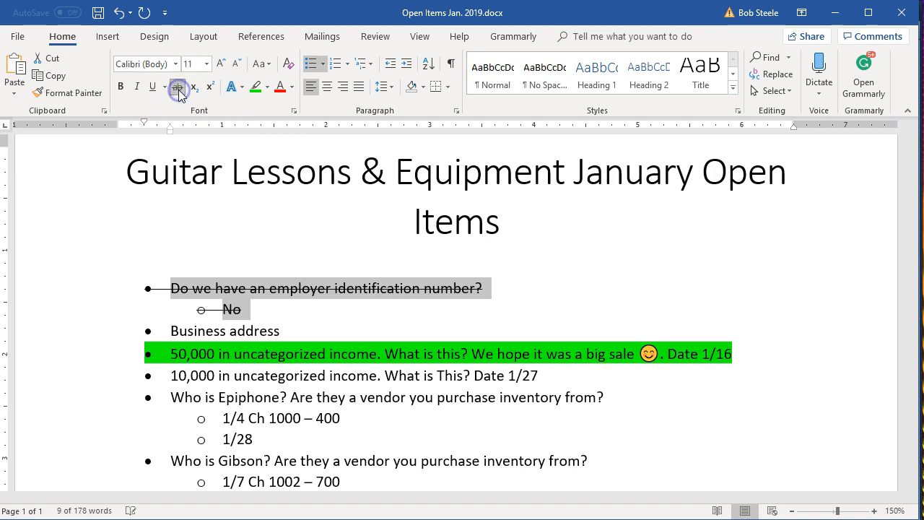
left_click_drag(169, 330, 284, 330)
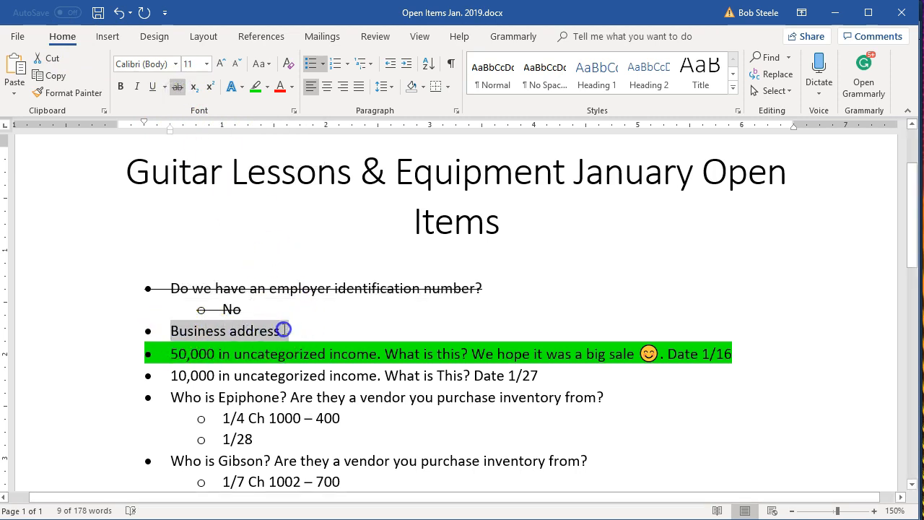
left_click(178, 94)
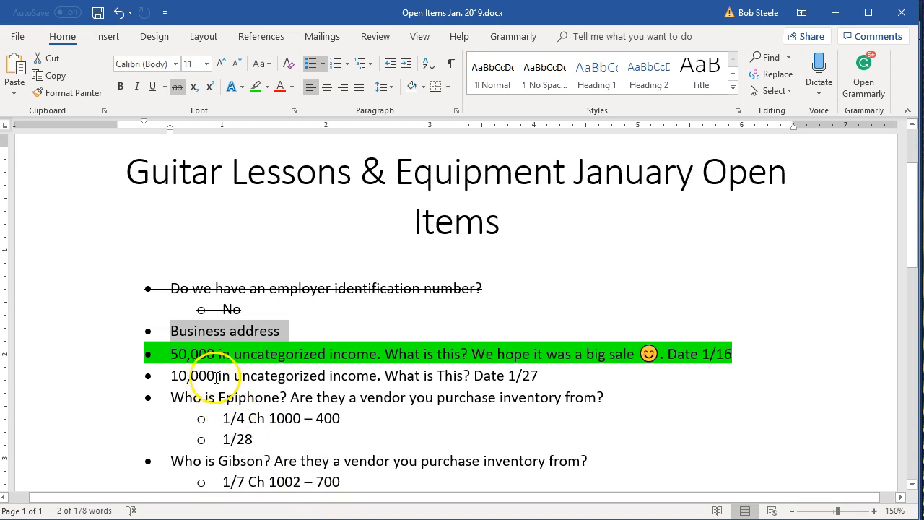
left_click_drag(171, 354, 734, 347)
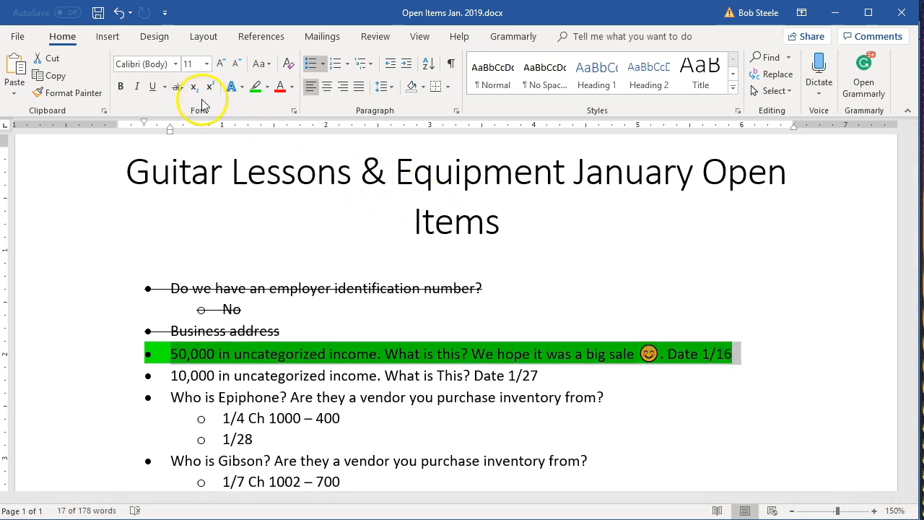
left_click(177, 87)
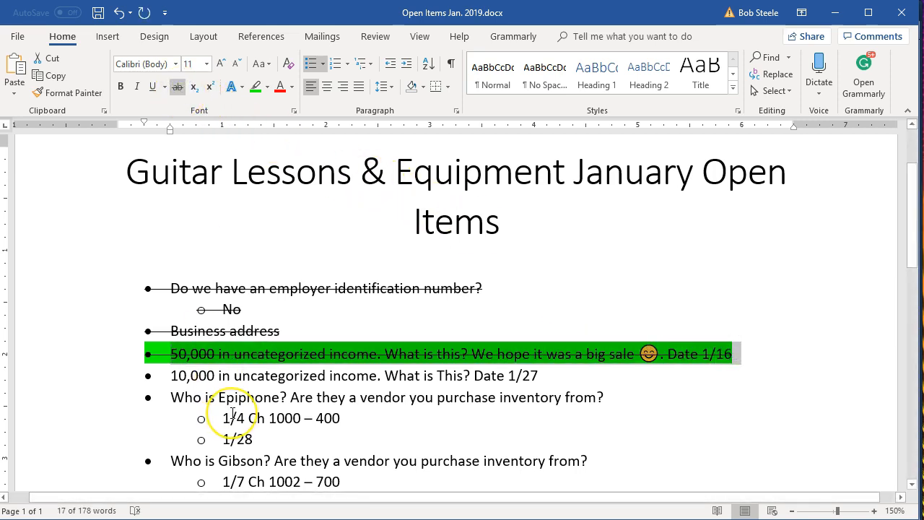
left_click(324, 375)
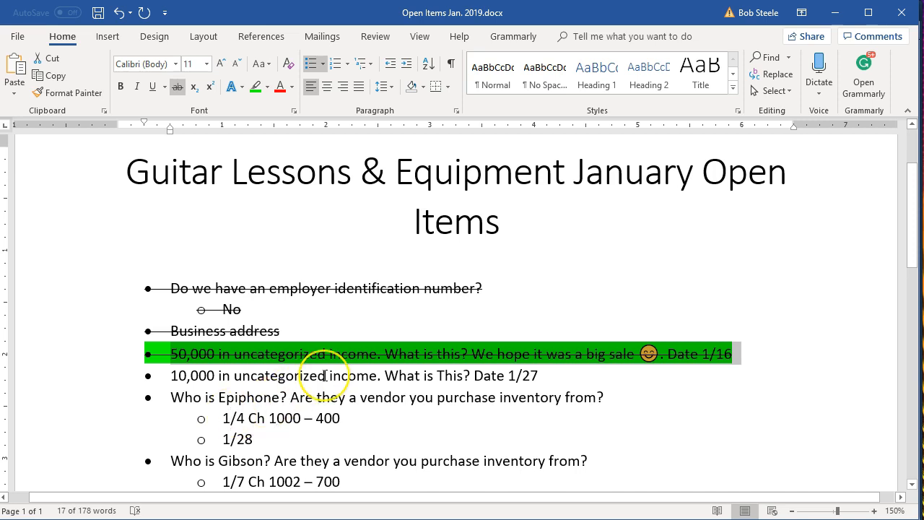
scroll(324, 375, "down", 2)
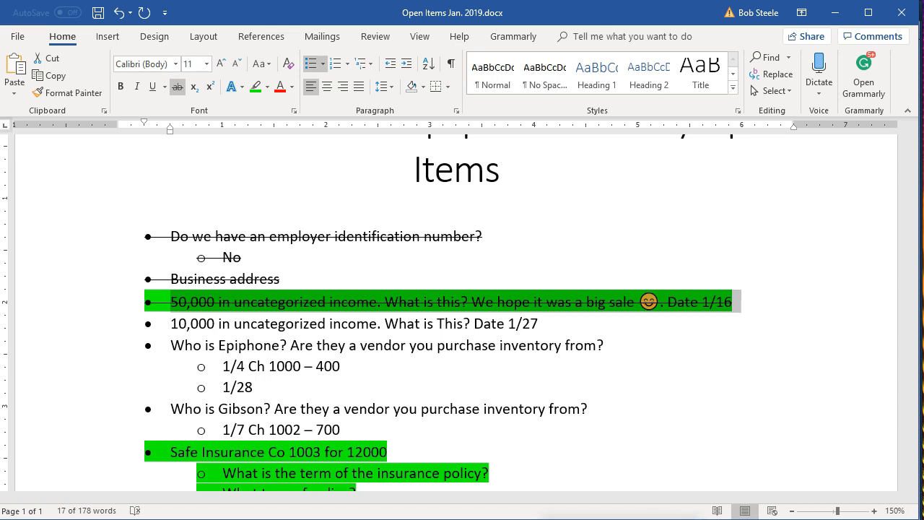
- Switch to QuickBooks and open the Balance Sheet Standard report from the Company & Financial reports
left_click(599, 518)
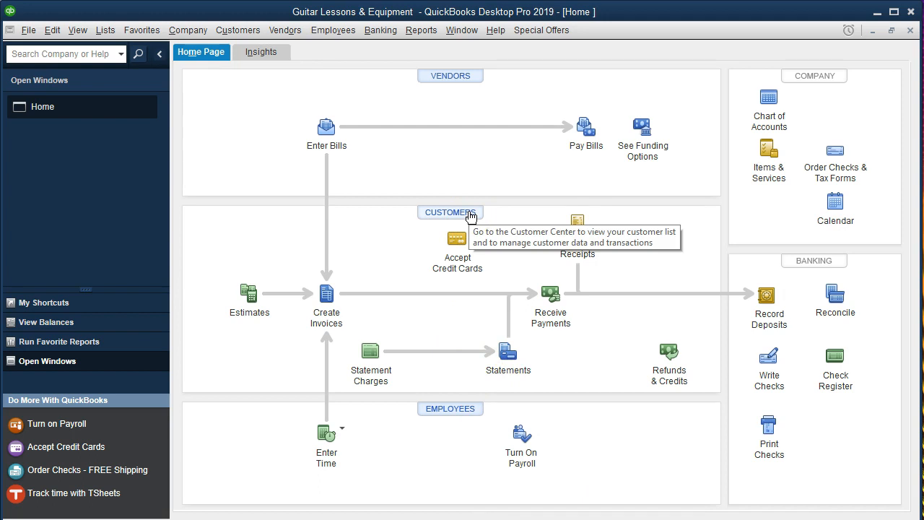
left_click(421, 31)
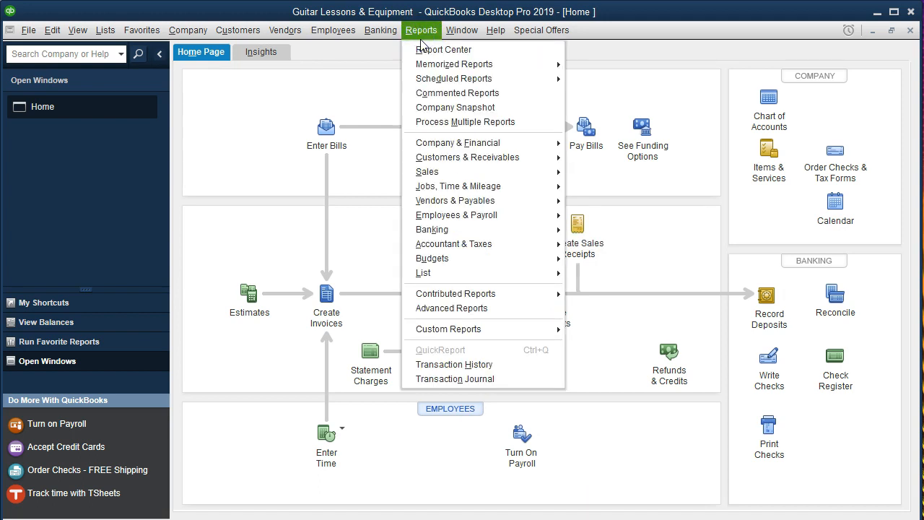
mouse_move(469, 142)
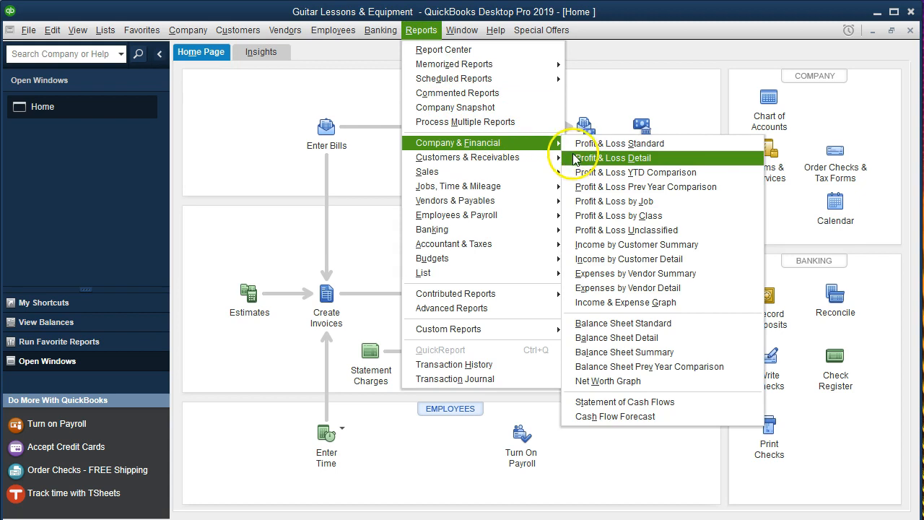
left_click(625, 325)
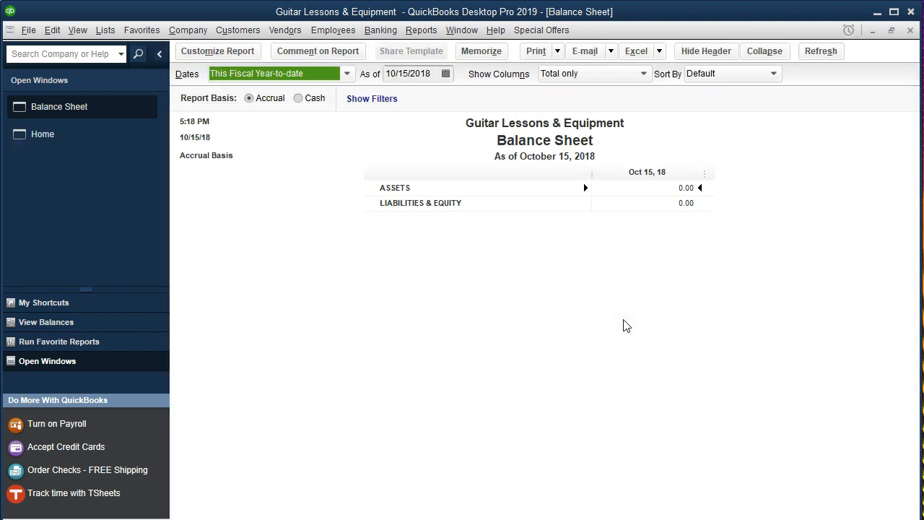
- Customize the Balance Sheet report to cover 01/01/2019 through 01/31/2019
left_click(253, 56)
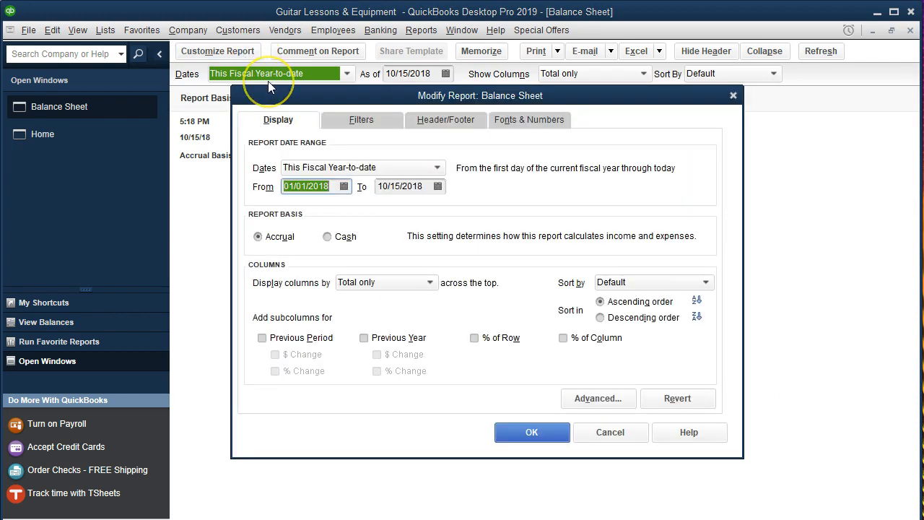
type("01/01/2019")
key("Tab")
type("01/31/2019")
key("Tab")
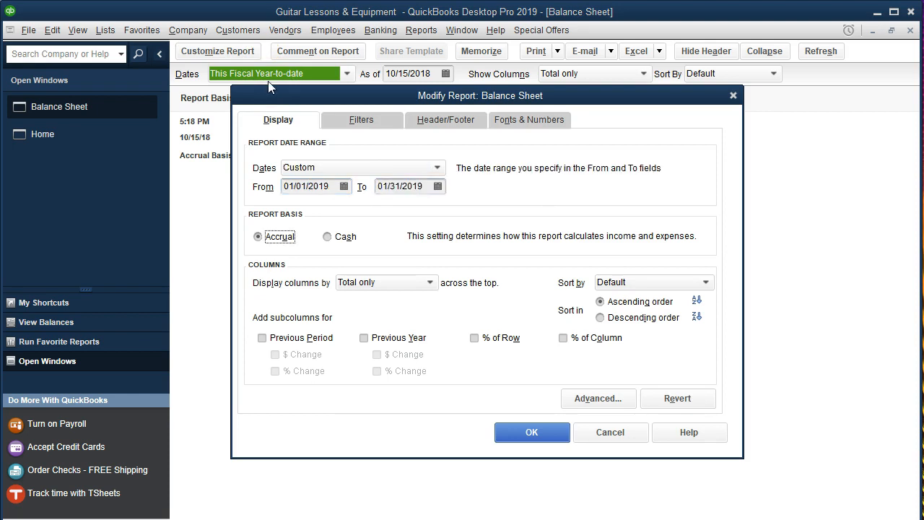
left_click(526, 433)
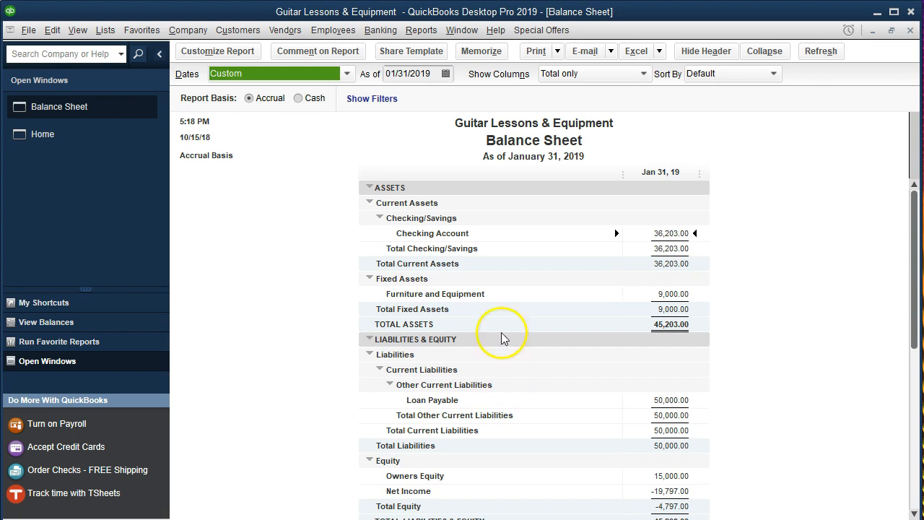
- Open the Profit & Loss Standard report and set its date range to 01/01/2019 through 01/31/2019
left_click(429, 31)
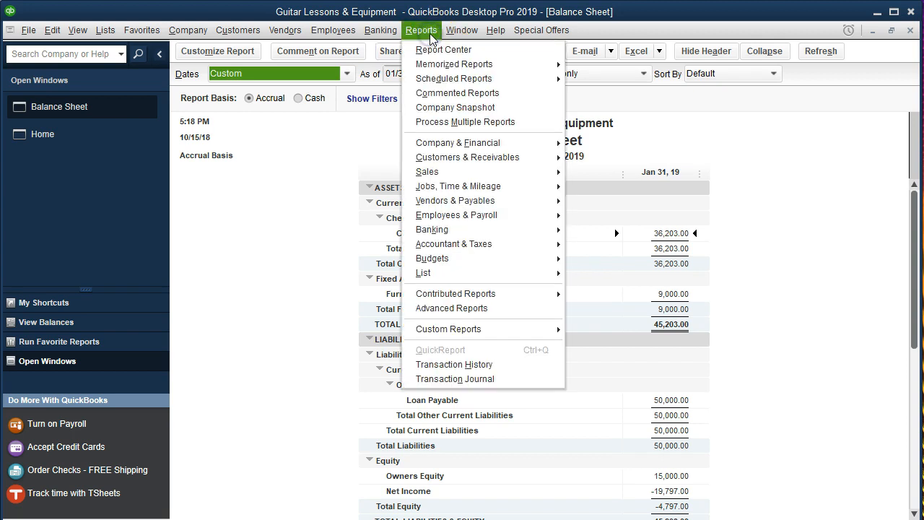
mouse_move(493, 148)
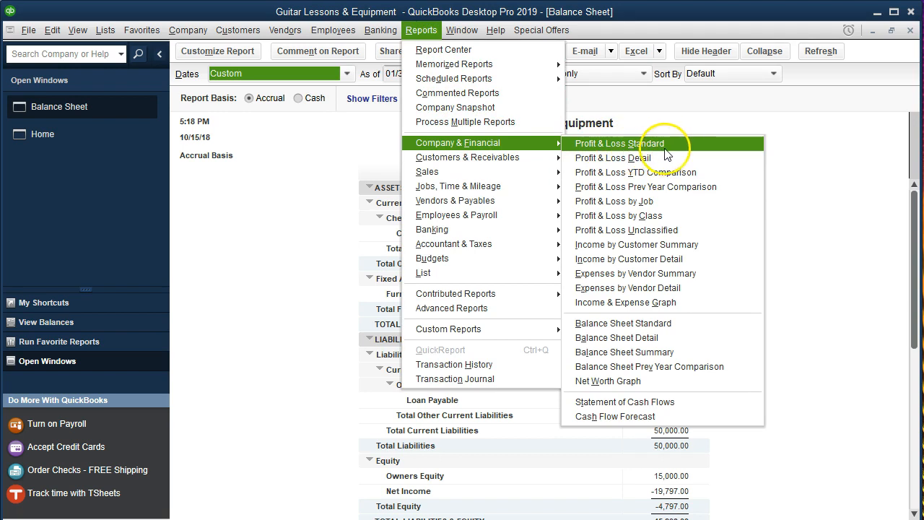
left_click(683, 144)
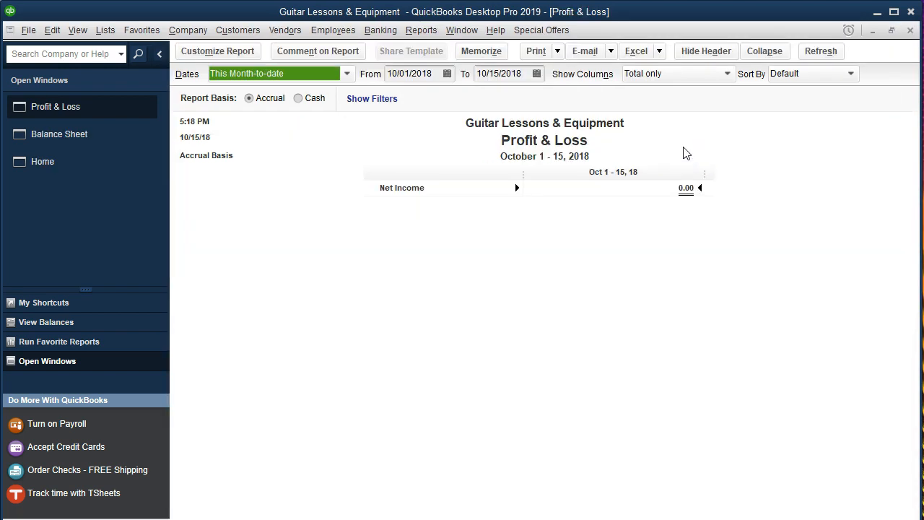
key("Tab")
type("01/01/2019")
key("Tab")
type("01/31/20")
type("19")
key("Tab")
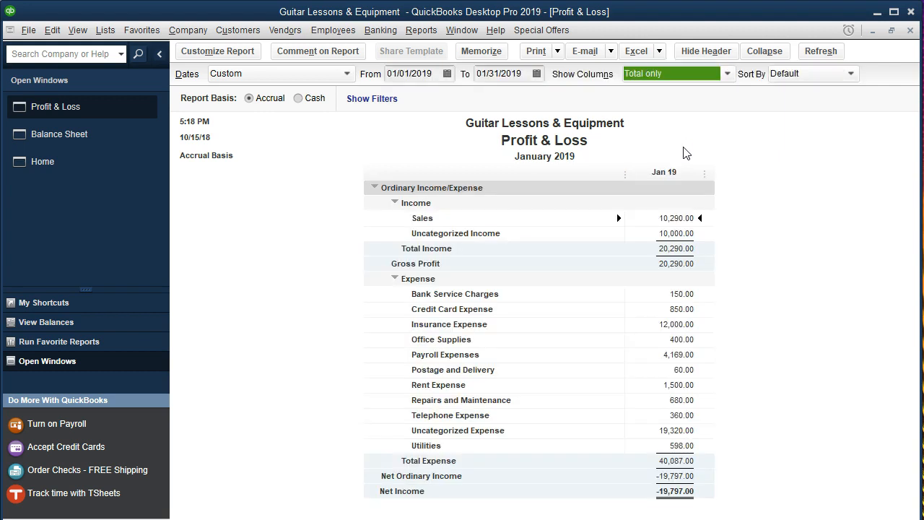
- Open the transaction detail behind the Uncategorized Income amount in the Profit & Loss report
left_click(676, 235)
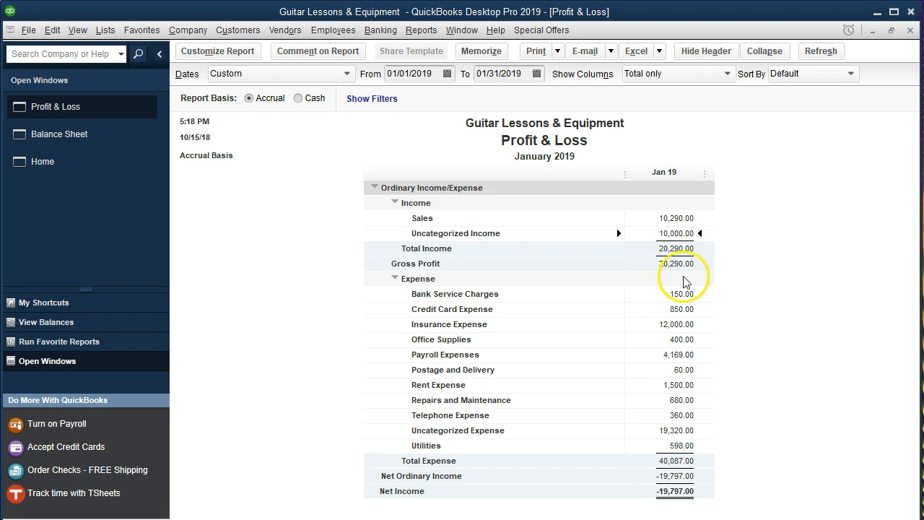
left_click(682, 429)
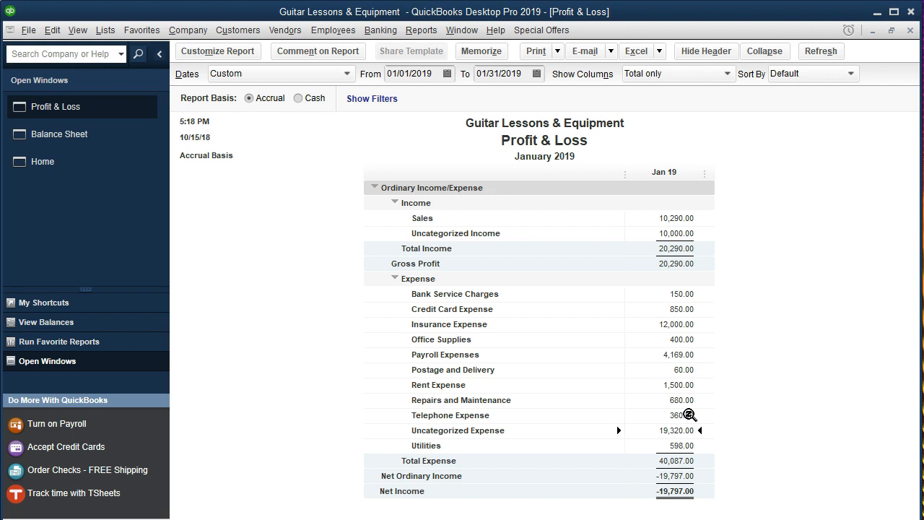
double_click(662, 430)
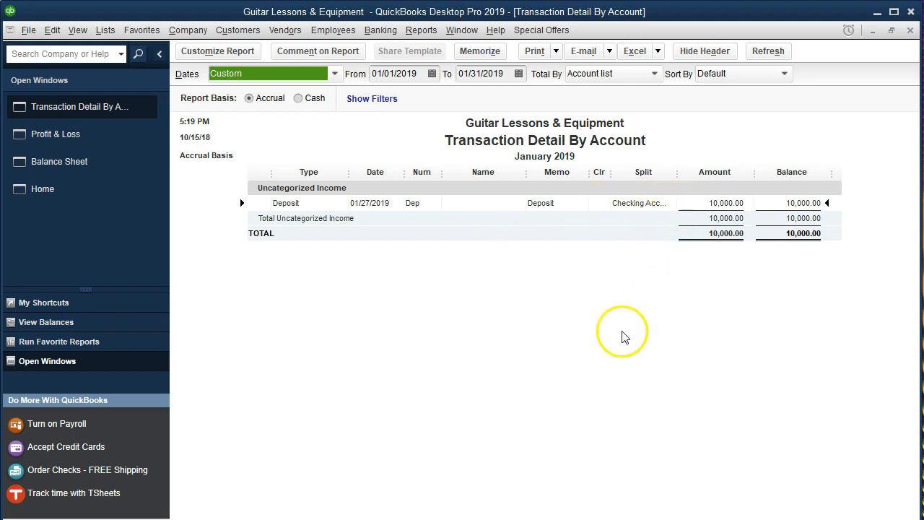
- Switch to the January open items document in Word and add the sub-bullet "Investment owner" under the 10,000 uncategorized income item
left_click(330, 518)
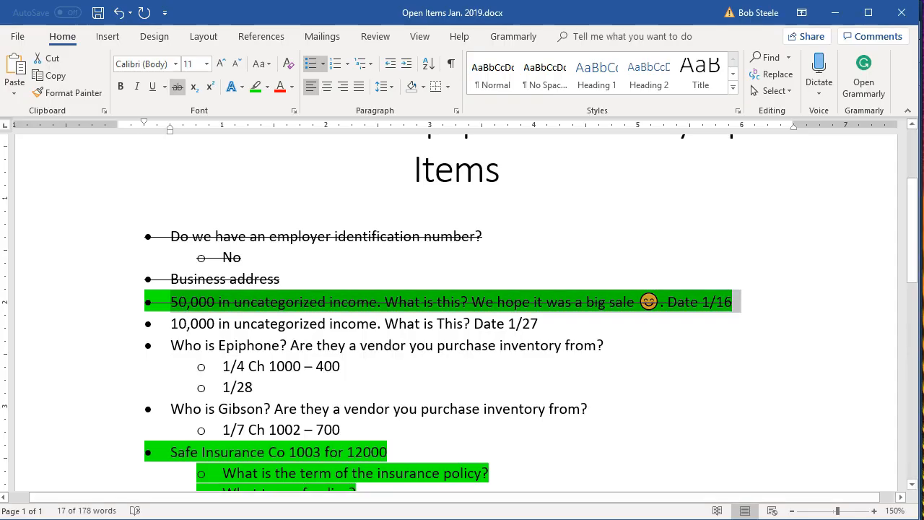
left_click(580, 321)
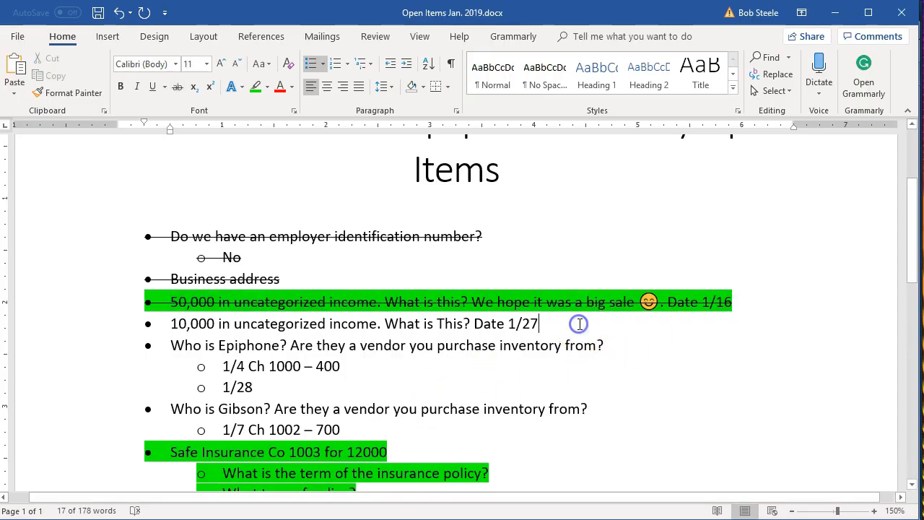
key("Return")
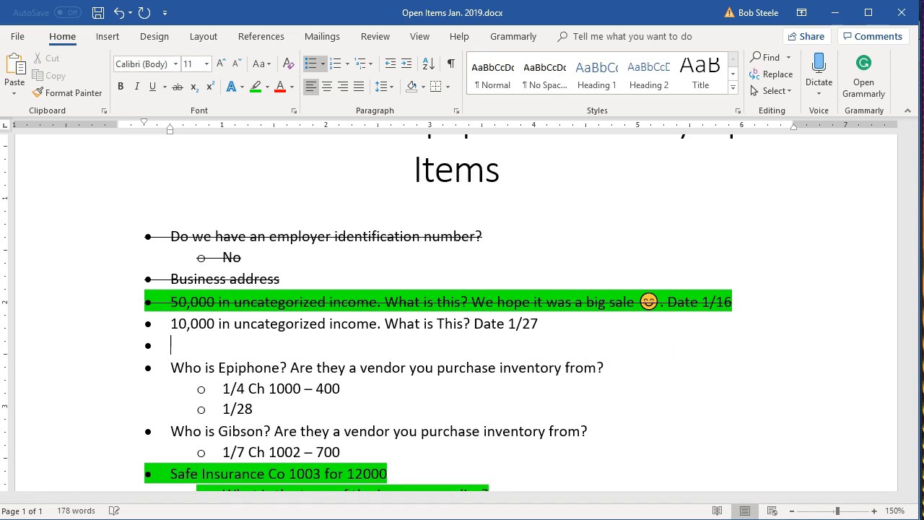
key("Tab")
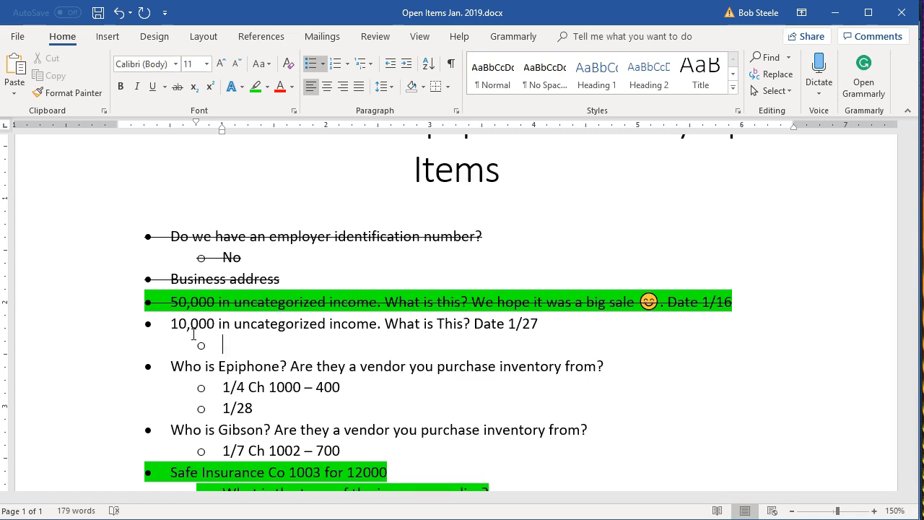
type("INvestment owner")
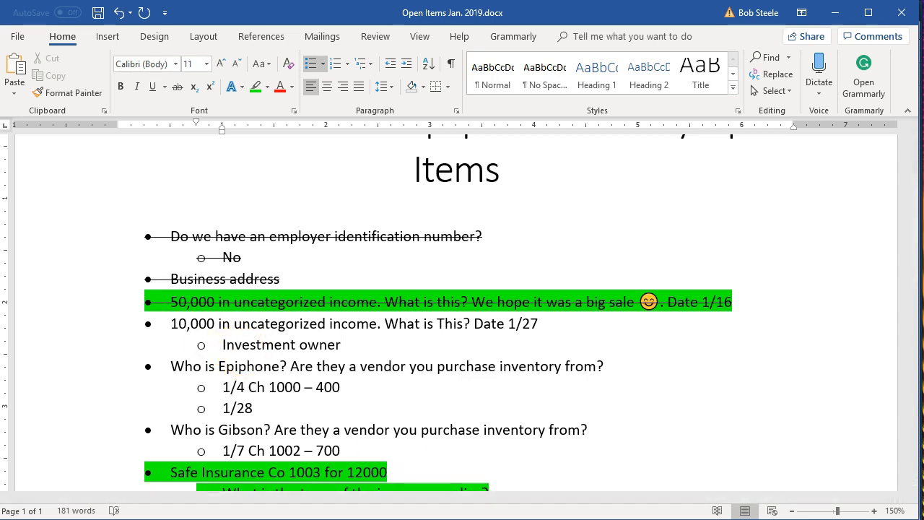
- Switch back to QuickBooks and open the 01/27/2019 deposit of 10,000 from the Uncategorized Income detail
mouse_move(478, 519)
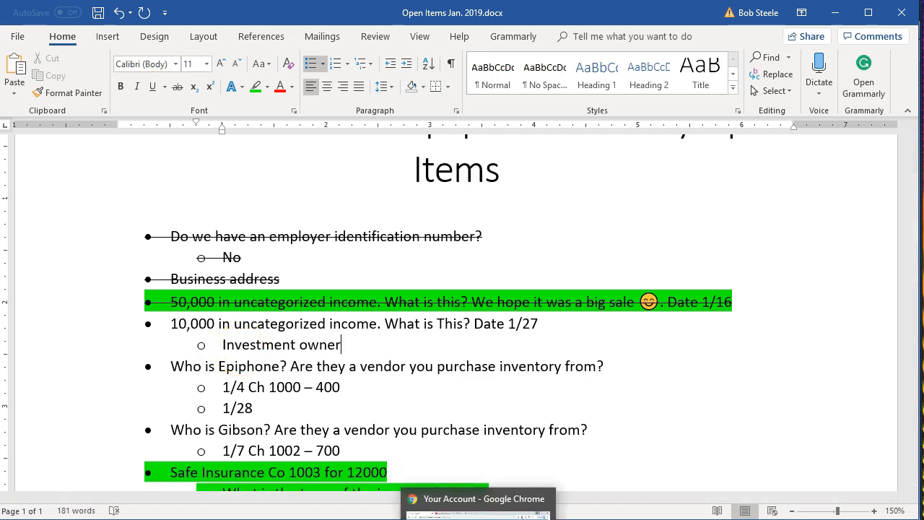
left_click(505, 519)
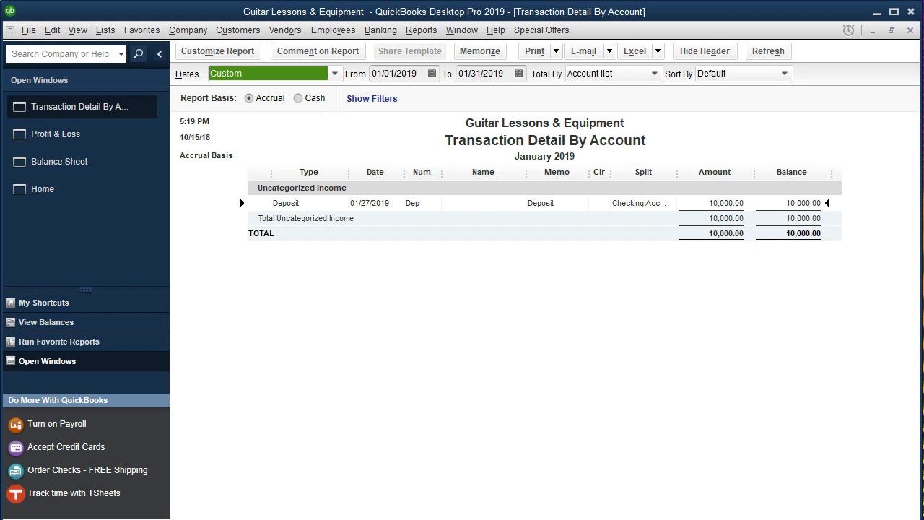
left_click(403, 212)
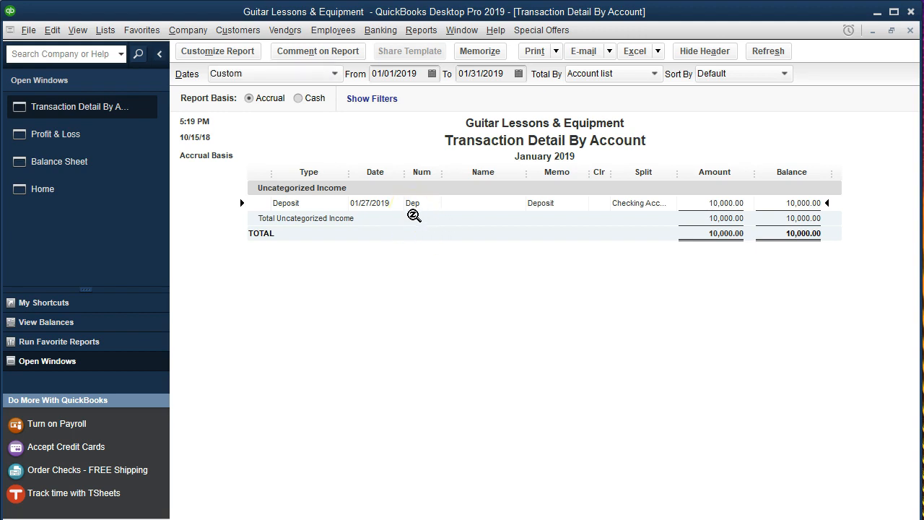
left_click(706, 203)
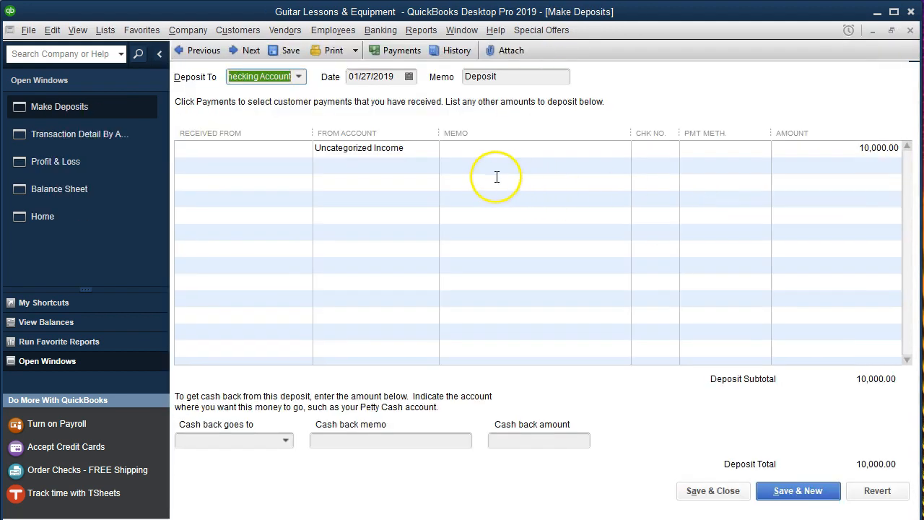
- Change the deposit's From Account to Owners Equity, then save and close it, accepting the change and the posting to retained earnings
left_click(413, 148)
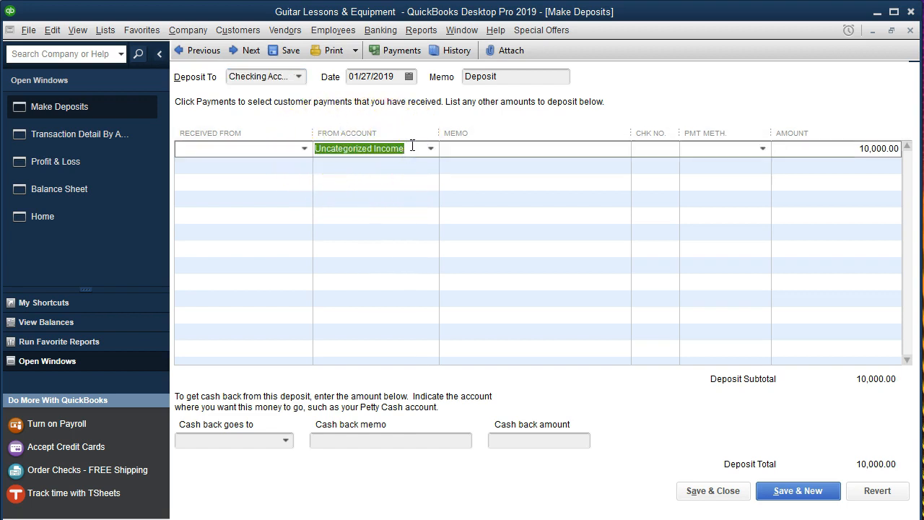
key("BackSpace")
left_click(430, 149)
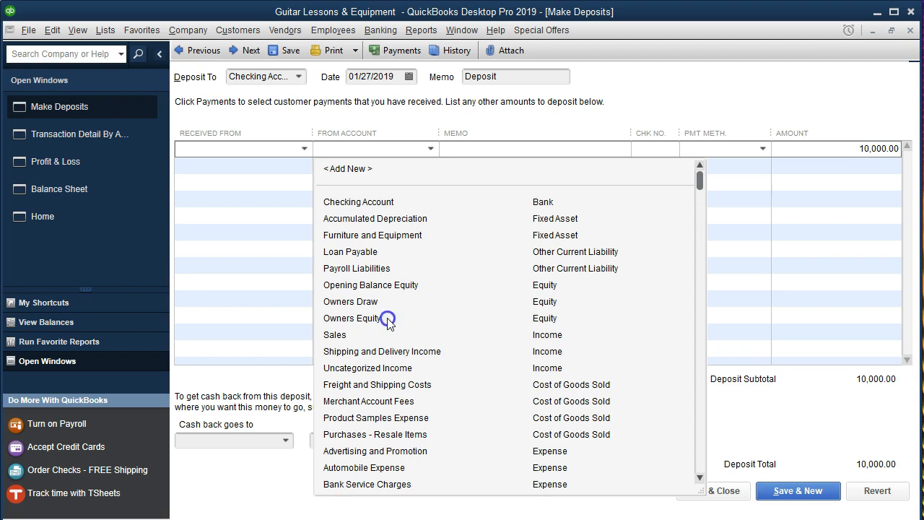
left_click(387, 321)
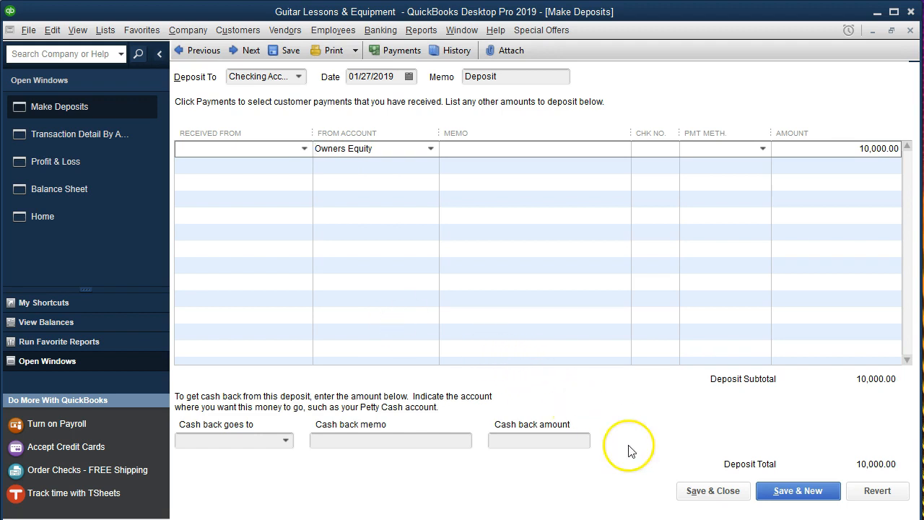
left_click(711, 493)
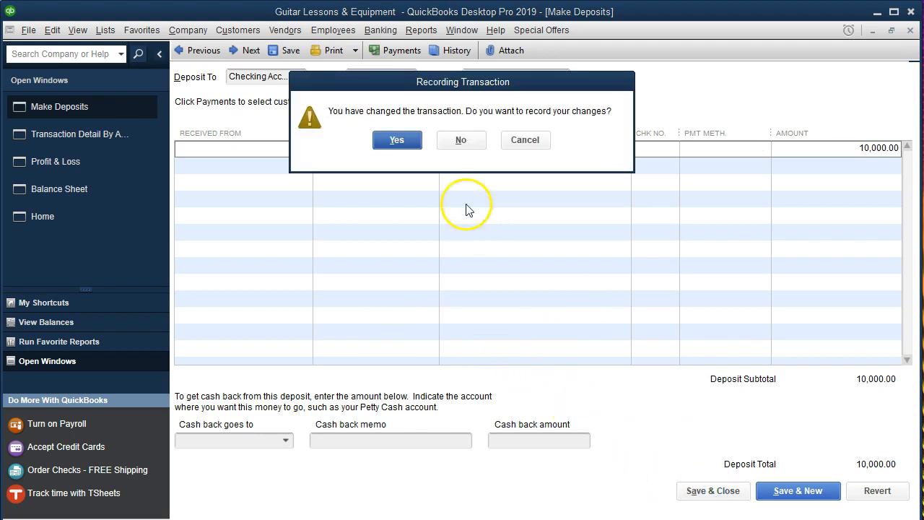
left_click(408, 144)
left_click(426, 206)
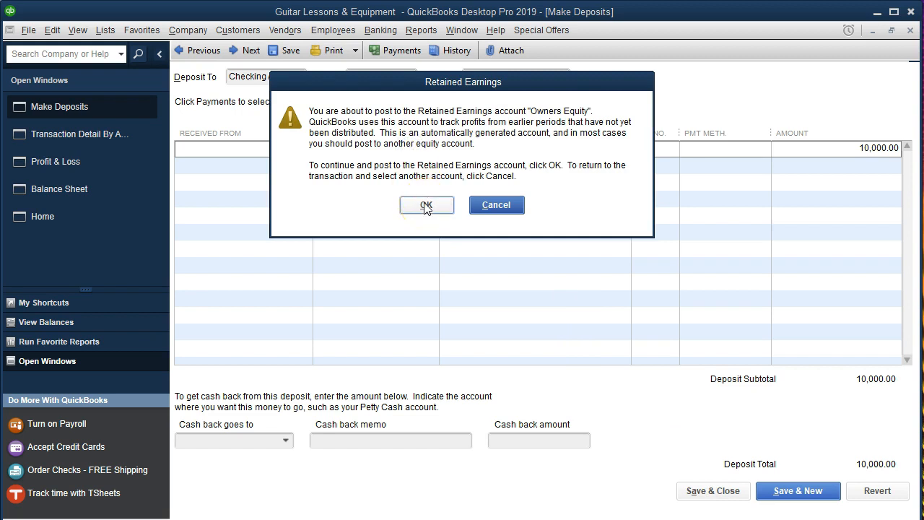
left_click(426, 207)
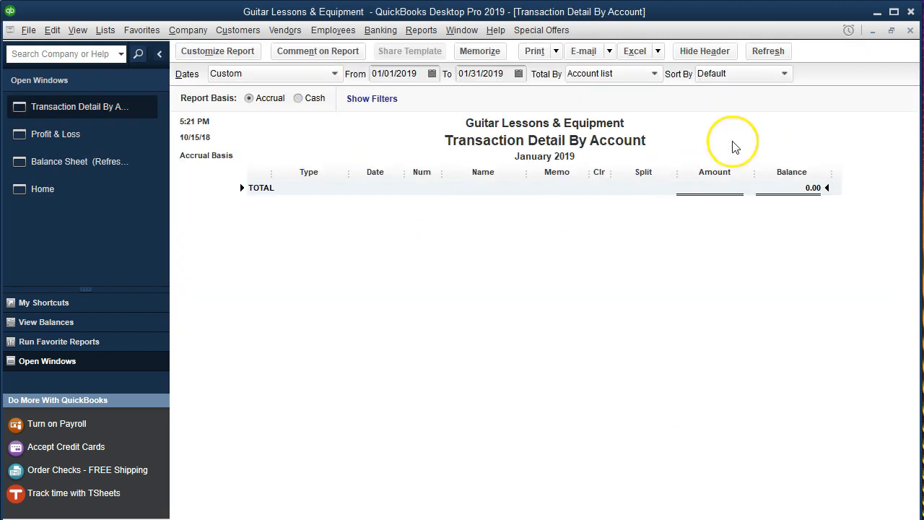
- Close the transaction detail report and bring up the January Balance Sheet with refreshed data
left_click(910, 31)
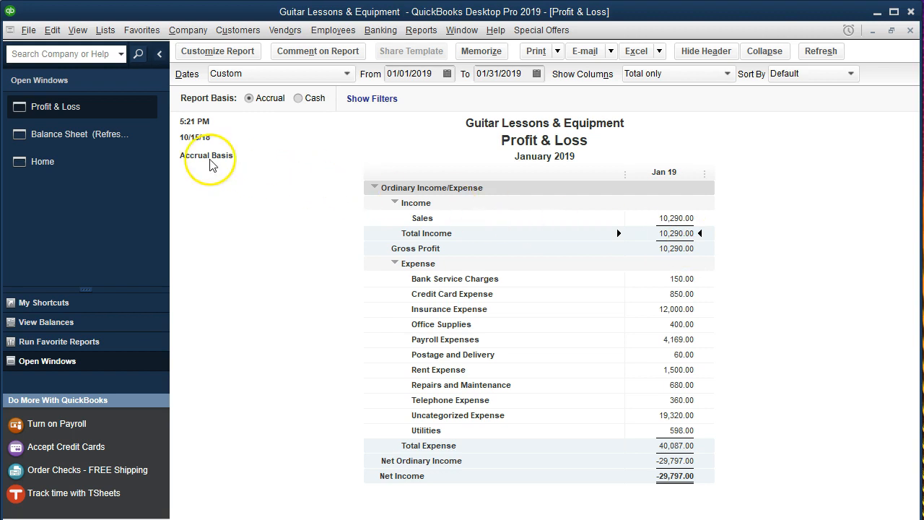
left_click(127, 136)
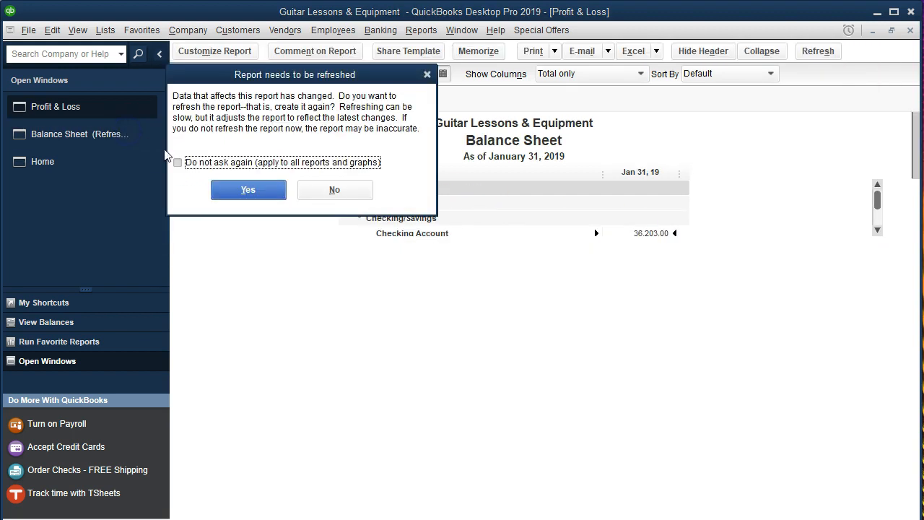
left_click(306, 189)
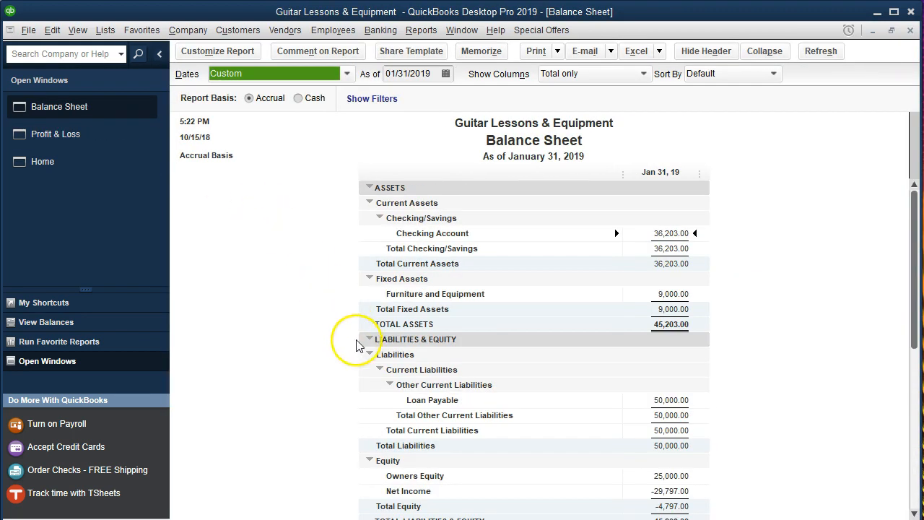
- Examine the transactions behind the Owners Equity balance on the Balance Sheet, then close that detail report
scroll(377, 365, "down", 1)
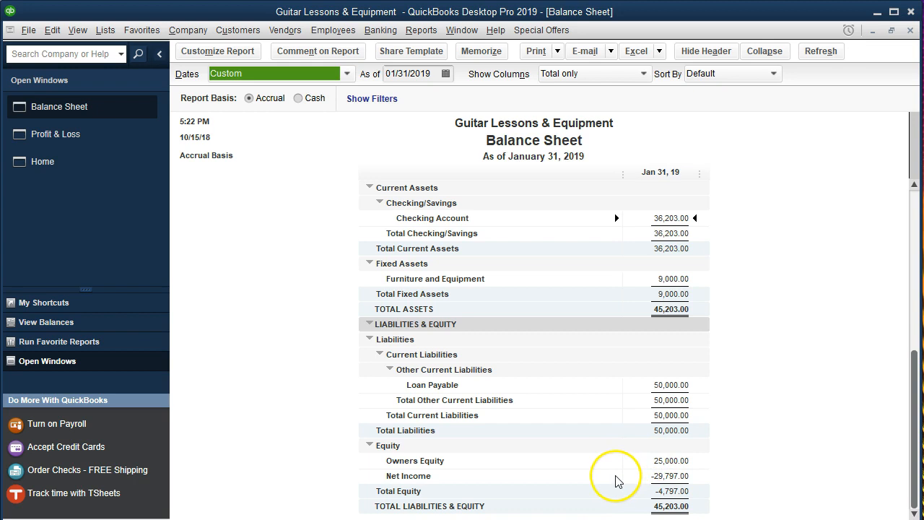
double_click(655, 460)
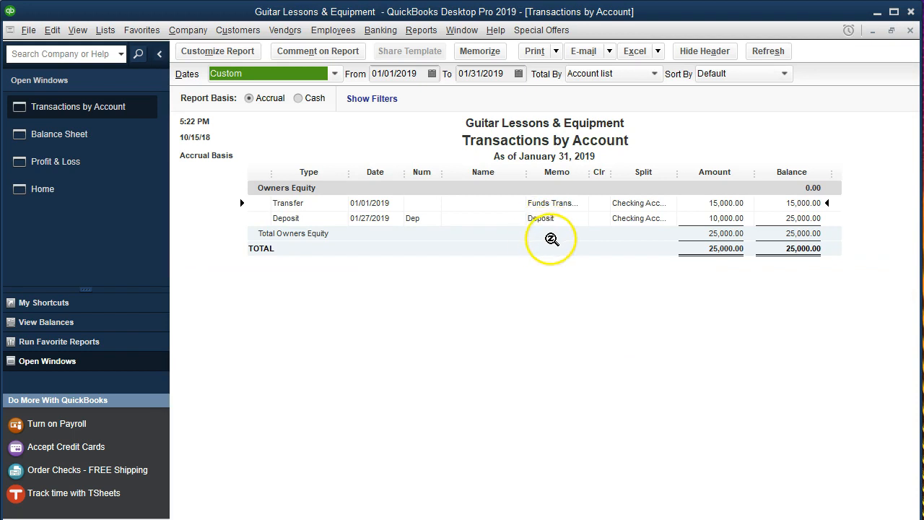
left_click(512, 374)
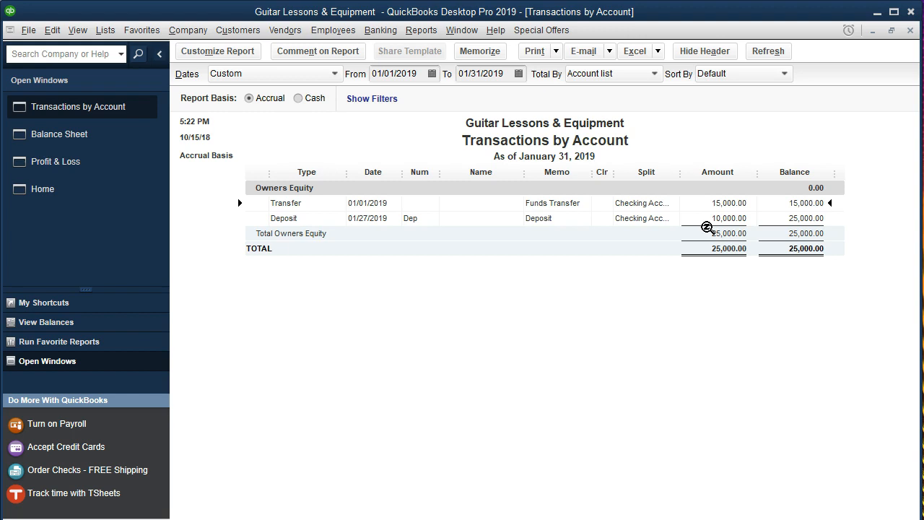
left_click(911, 30)
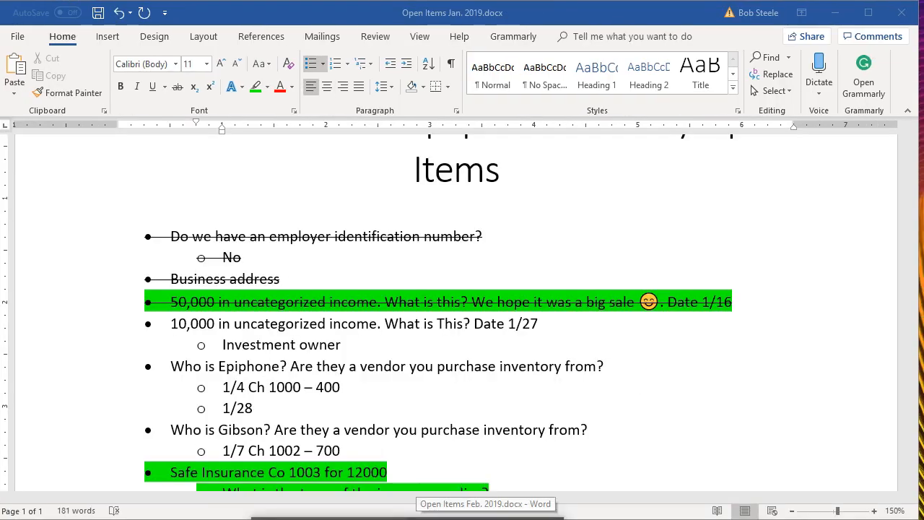
- Switch to the January open items document in Word and strike through the 10,000 uncategorized income item with its "Investment owner" answer
left_click(340, 519)
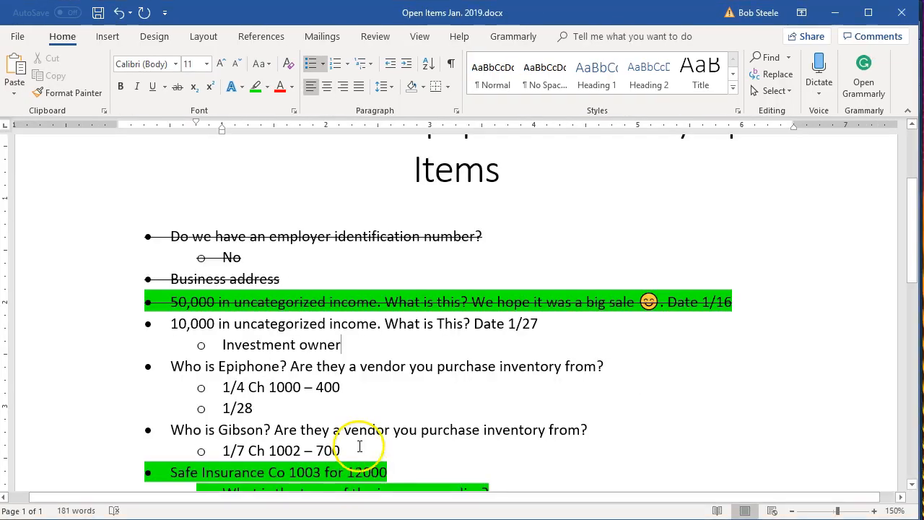
left_click_drag(173, 323, 344, 344)
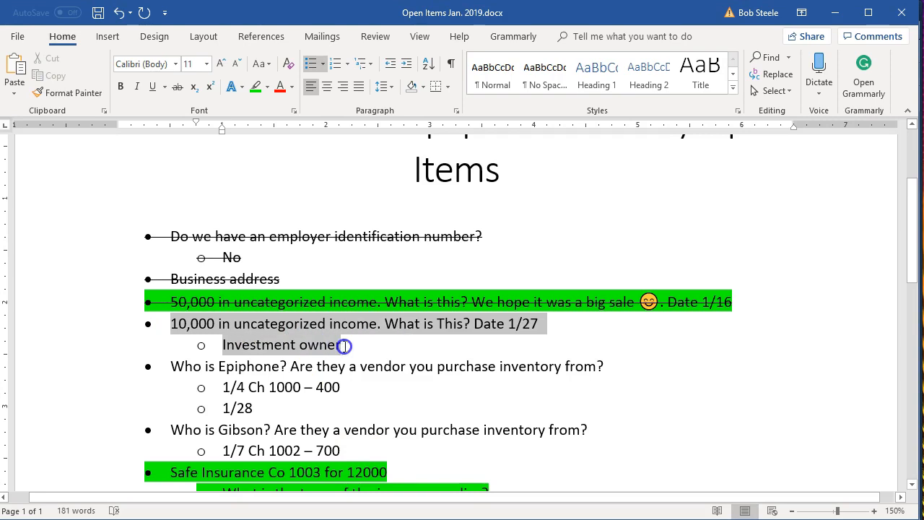
left_click(177, 87)
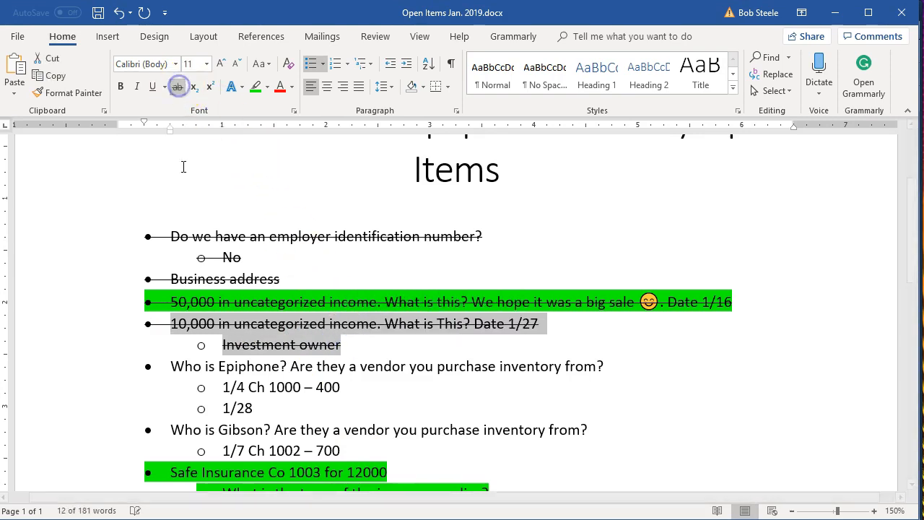
- Switch to QuickBooks and bring up the transactions behind Uncategorized Expense on the January Profit & Loss report
scroll(267, 392, "down", 1)
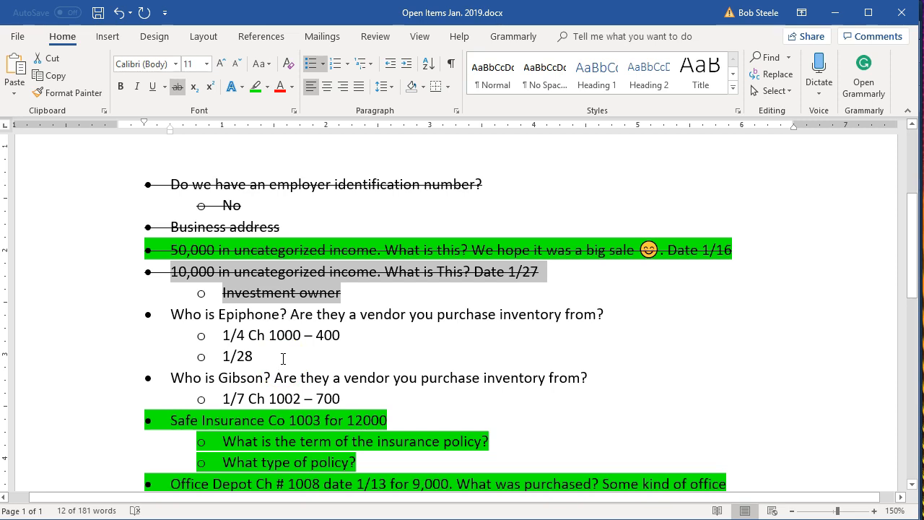
left_click(319, 352)
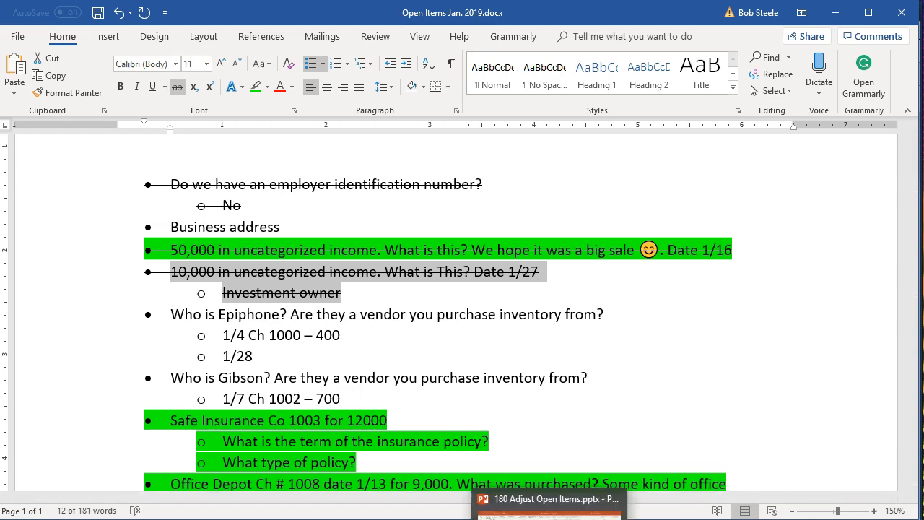
left_click(608, 517)
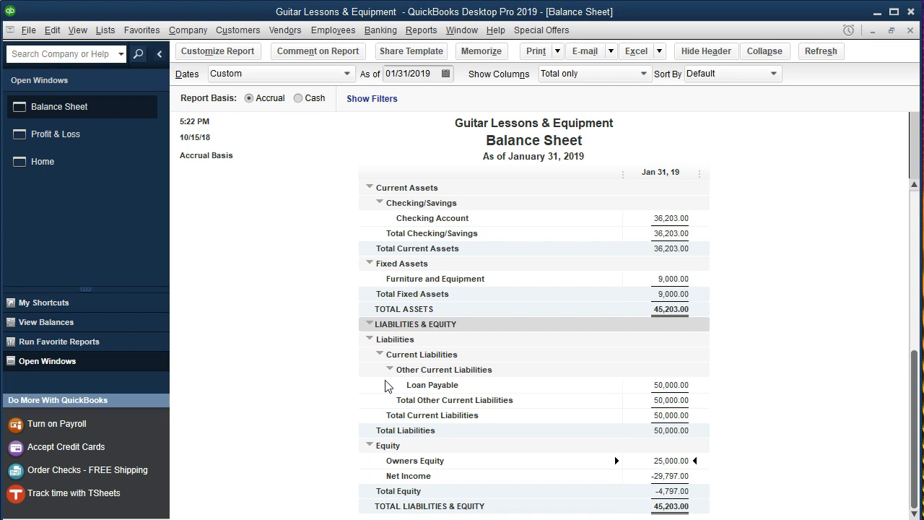
left_click(70, 137)
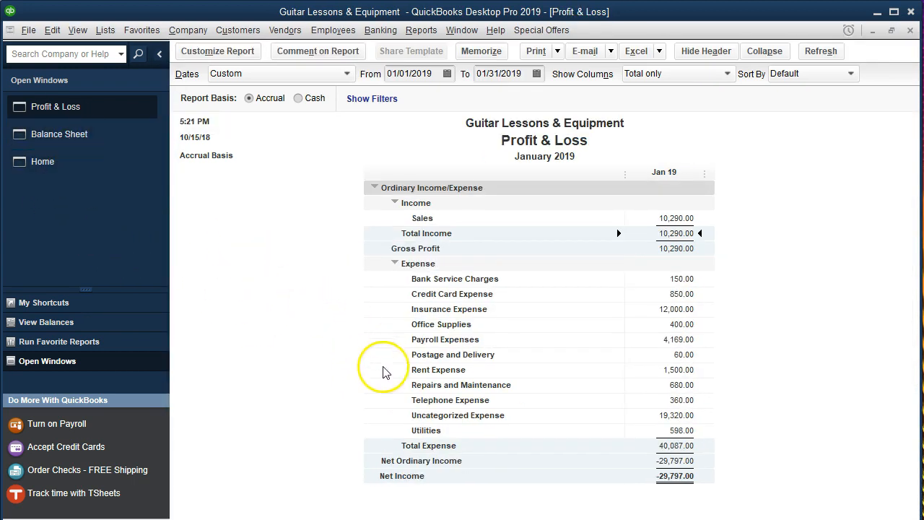
double_click(658, 415)
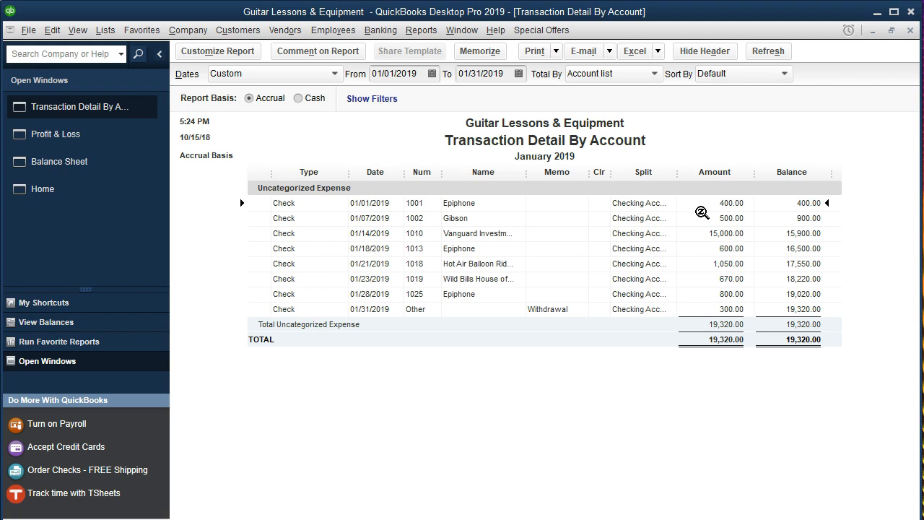
- Reassign Epiphone check 1001 from Uncategorized Expense to Purchases - Resale Items, then save and close it, recording the change
double_click(699, 205)
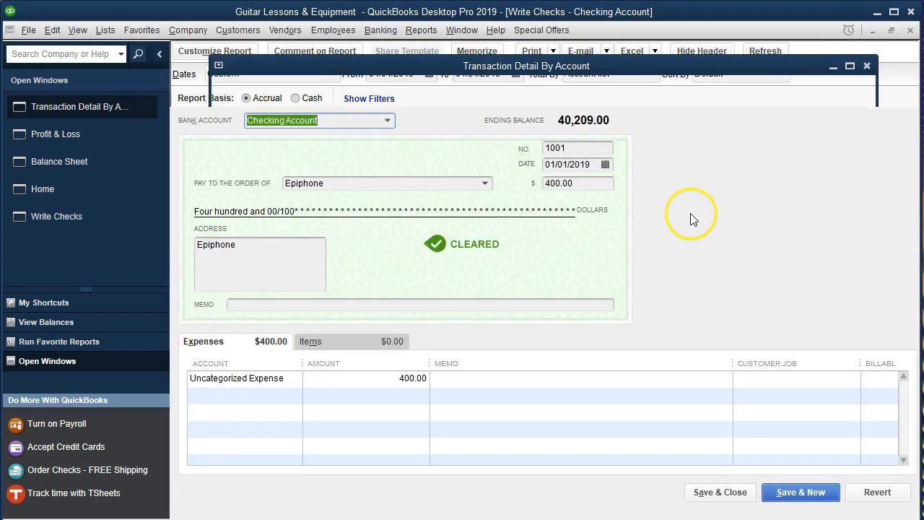
mouse_move(292, 380)
left_mouse_down()
mouse_move(215, 366)
mouse_move(309, 377)
left_mouse_up()
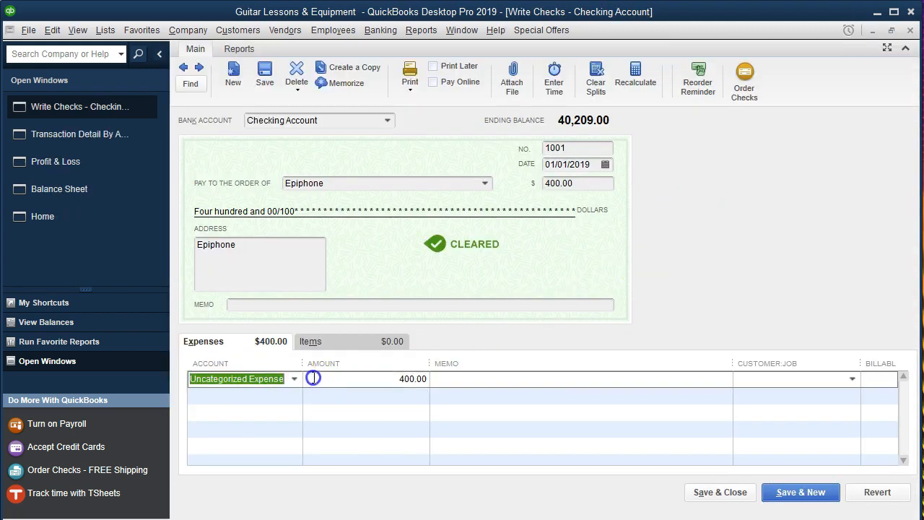
left_click(294, 379)
scroll(330, 319, "up", 2)
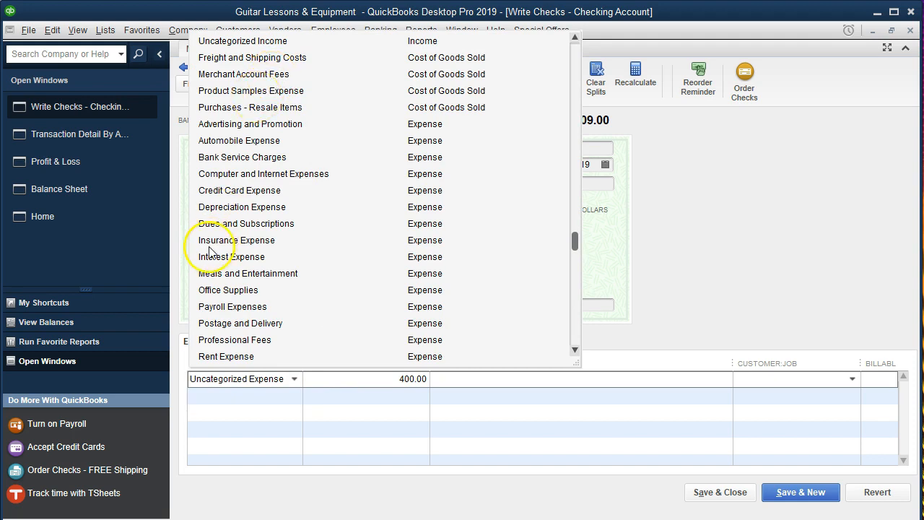
left_click(245, 107)
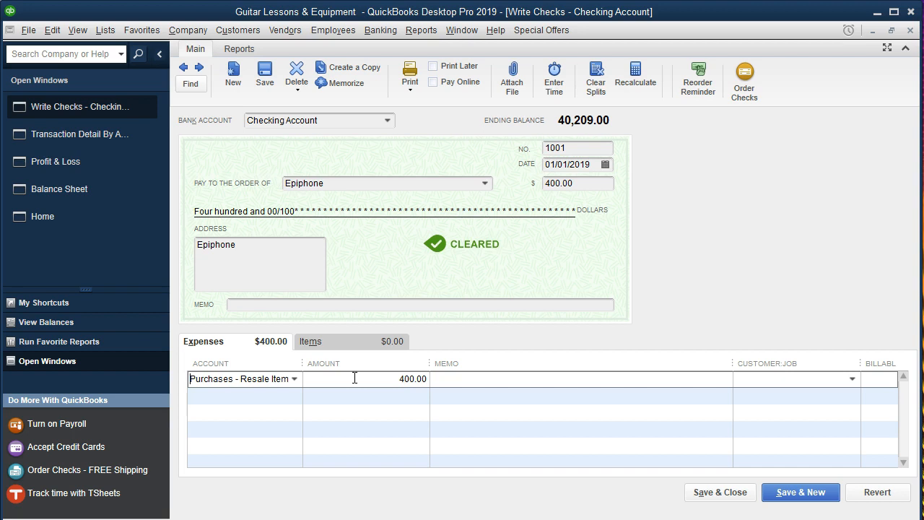
left_click(724, 494)
left_click(397, 142)
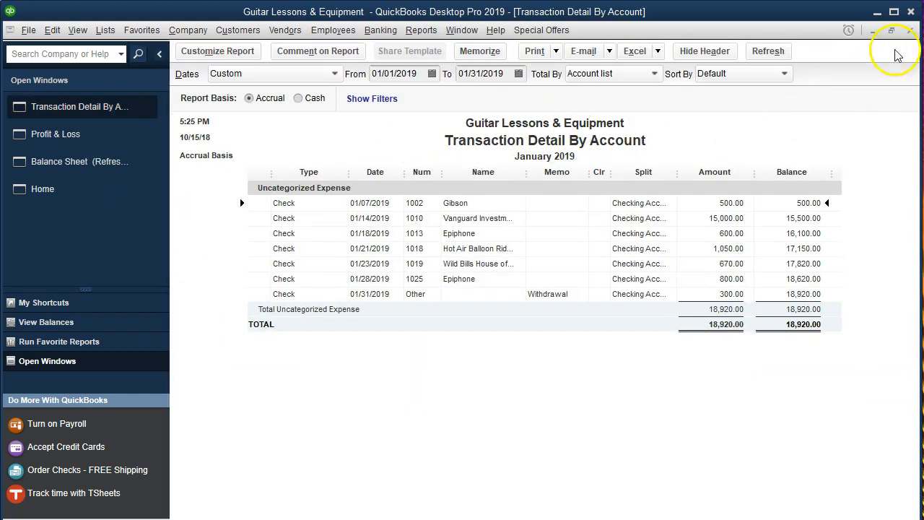
- Change the expense account of Epiphone check 1013 to Purchases - Resale Items, then save and close it, recording the change
left_click(509, 234)
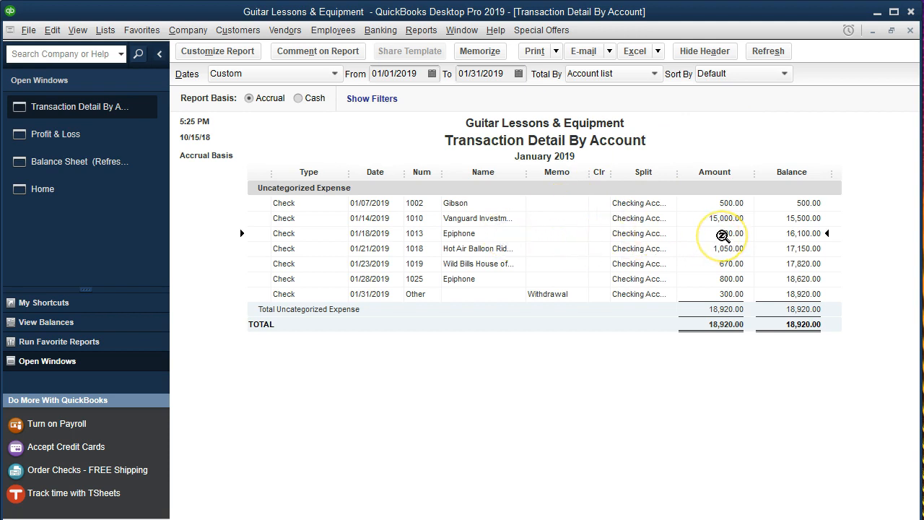
double_click(722, 235)
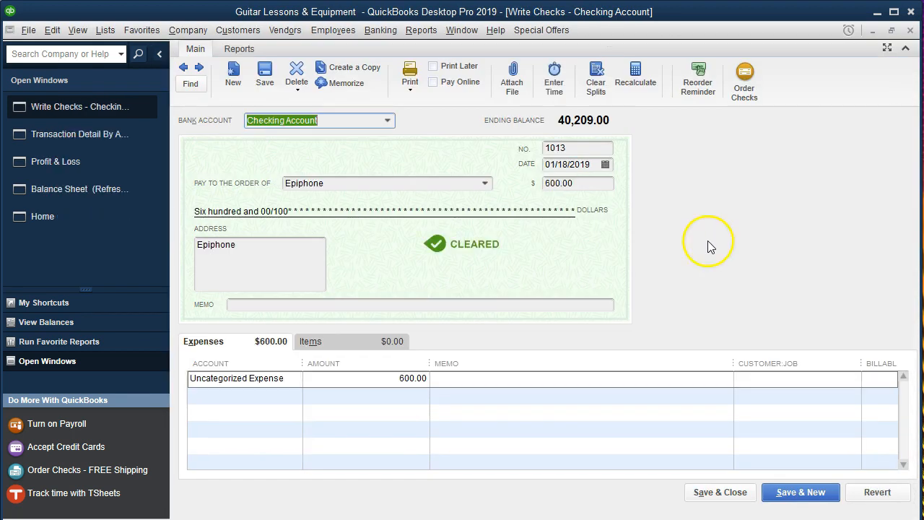
left_click(320, 384)
left_click(293, 379)
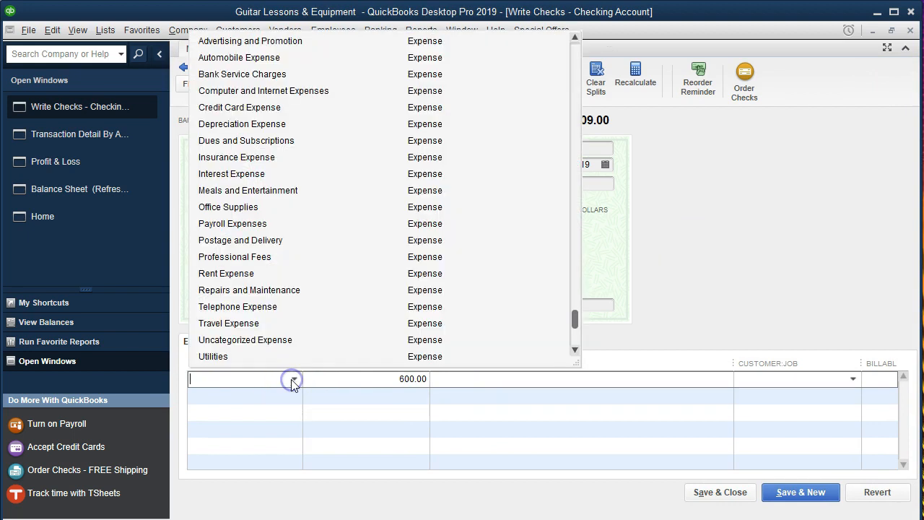
scroll(291, 288, "up", 2)
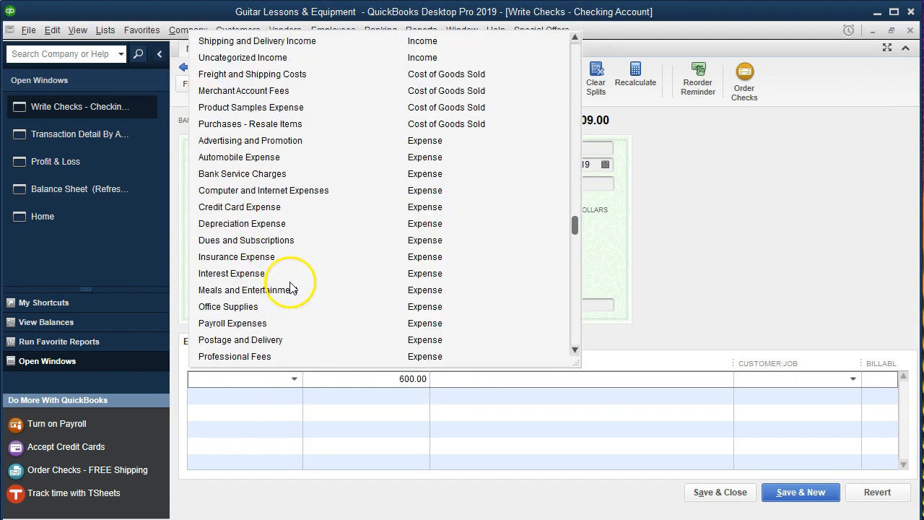
left_click(278, 127)
left_click(722, 495)
left_click(400, 143)
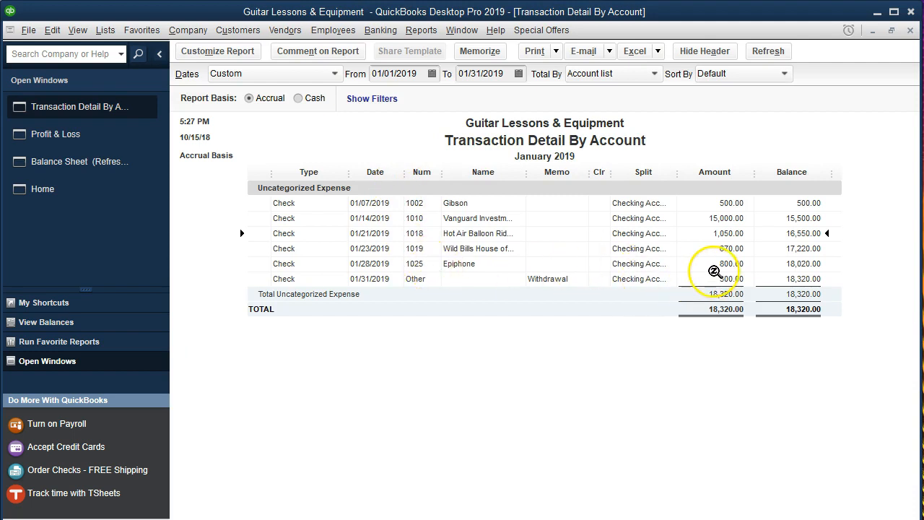
- Change the expense account of Epiphone check 1025 to Purchases - Resale Items, then save and close it, recording the change
double_click(716, 262)
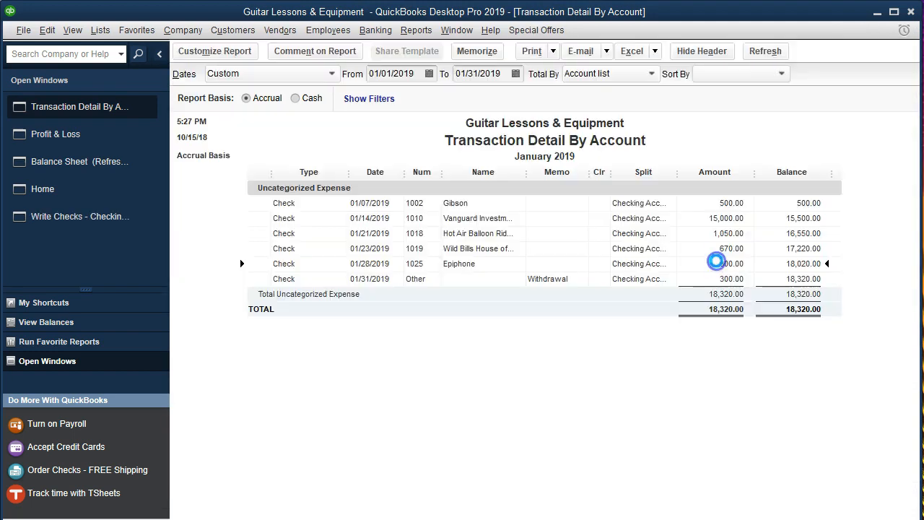
left_click(295, 380)
left_click(294, 379)
scroll(299, 308, "up", 5)
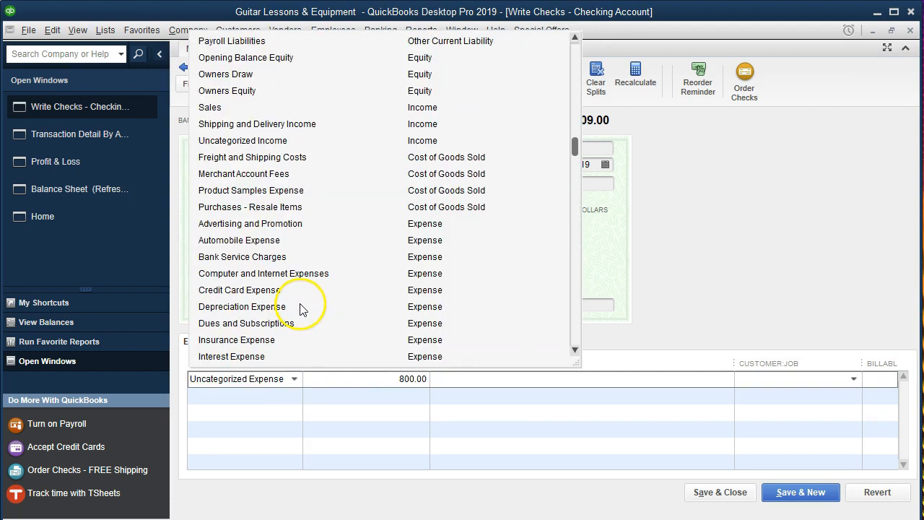
left_click(288, 207)
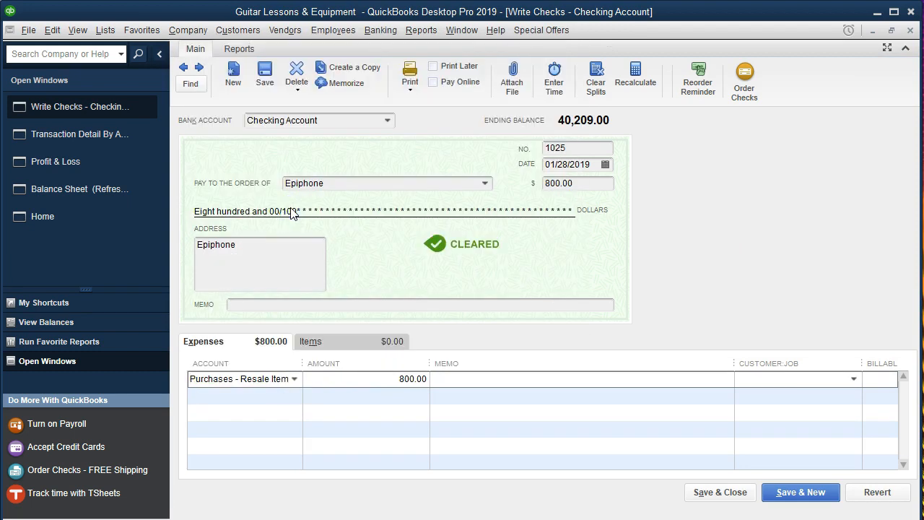
left_click(707, 495)
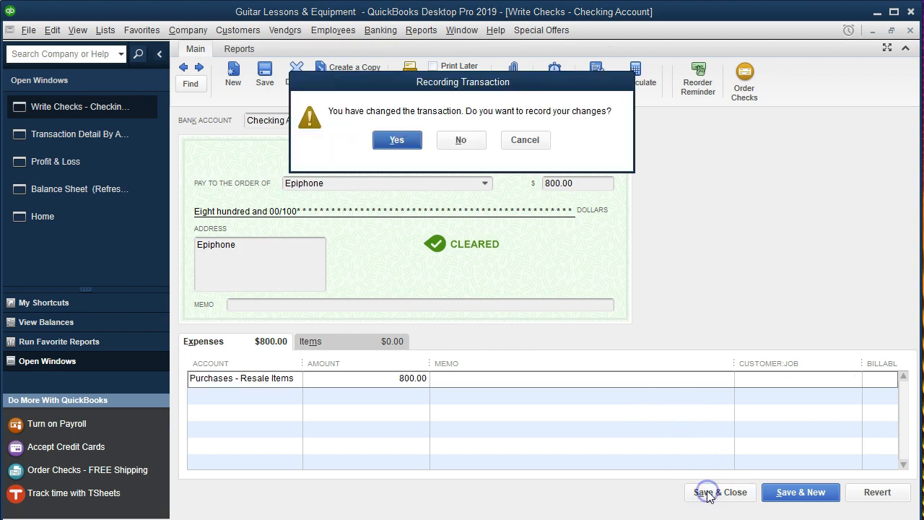
left_click(397, 140)
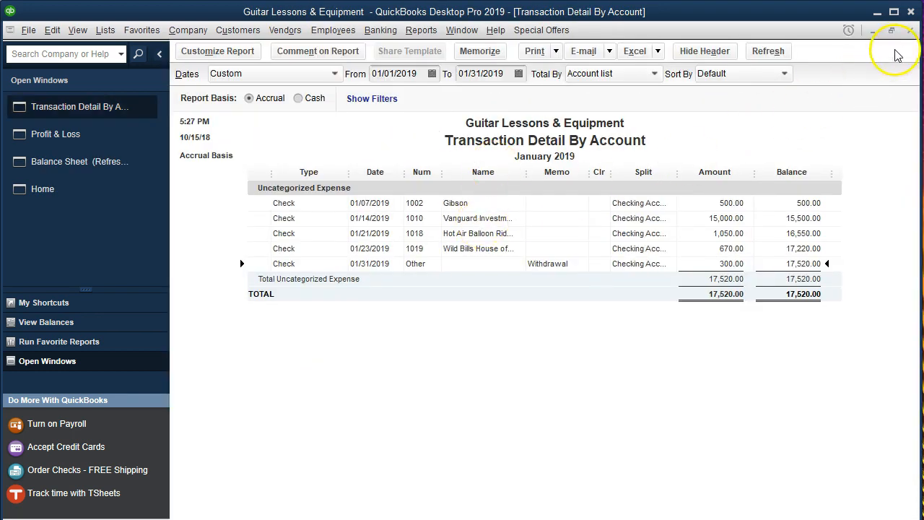
- Close the transaction detail report, switch to the open items document in Word and strike through the Epiphone question with its two sub-items
left_click(911, 31)
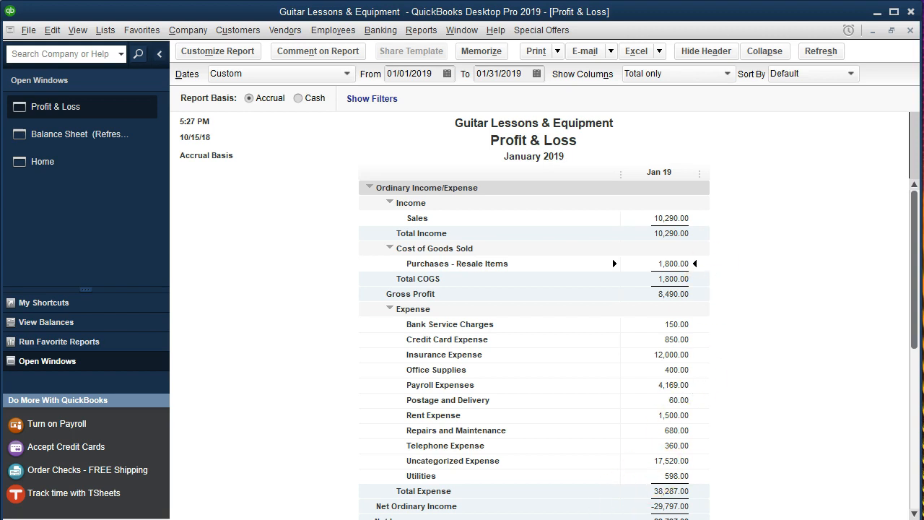
mouse_move(407, 519)
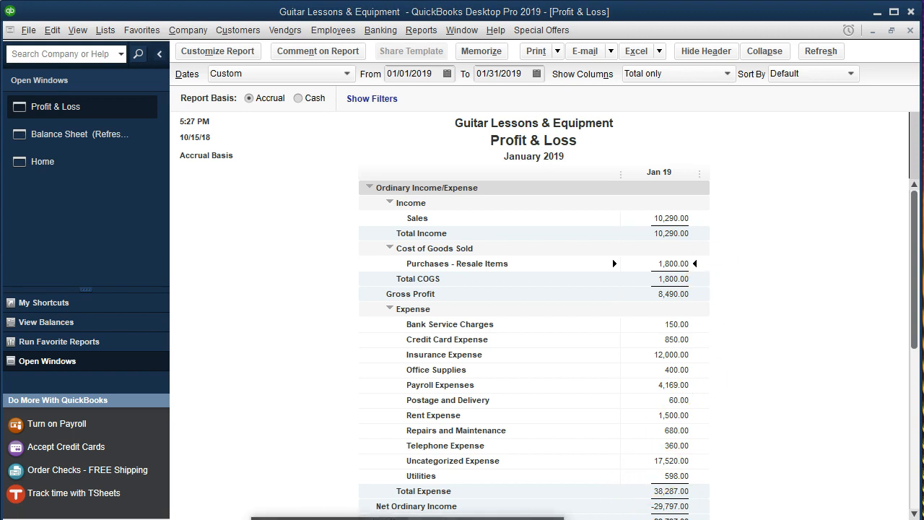
left_click(328, 519)
left_click_drag(166, 312, 262, 350)
left_click(177, 87)
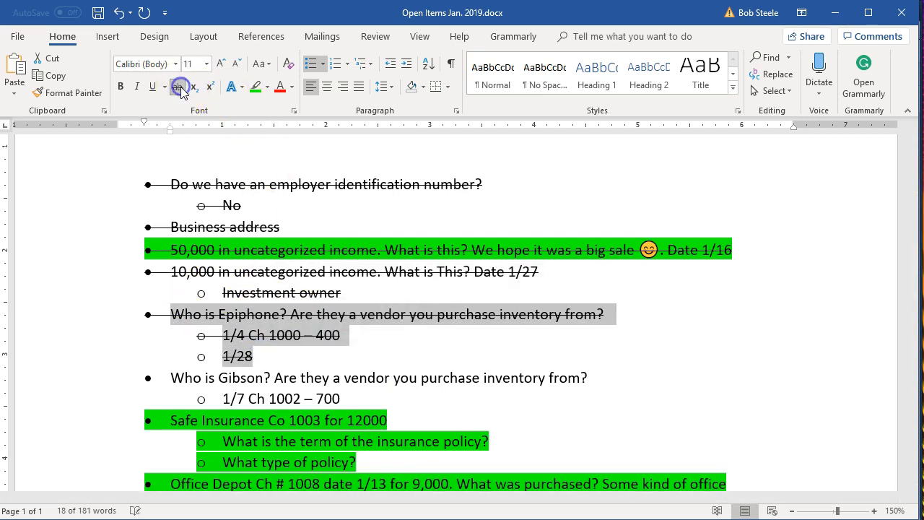
- Strike through the Gibson vendor question and its check 1002 sub-item in the open items list
left_click(242, 397)
scroll(242, 398, "down", 3)
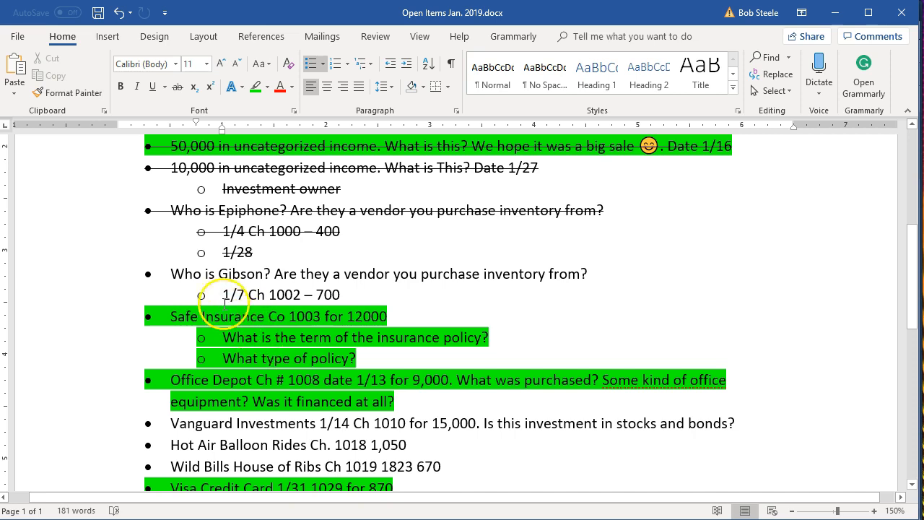
left_click_drag(170, 270, 345, 298)
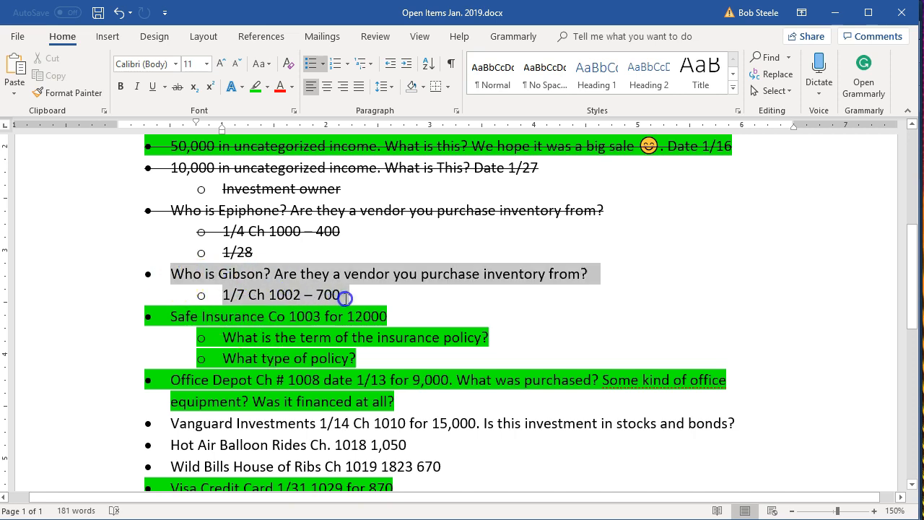
left_click(177, 87)
- Return to the Profit & Loss report in QuickBooks and bring up the remaining Uncategorized Expense transactions
left_click(446, 518)
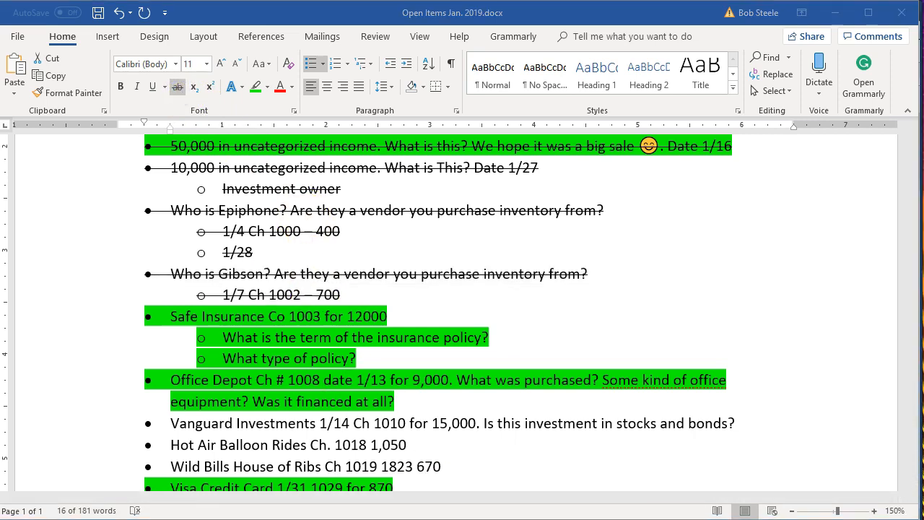
left_click(563, 517)
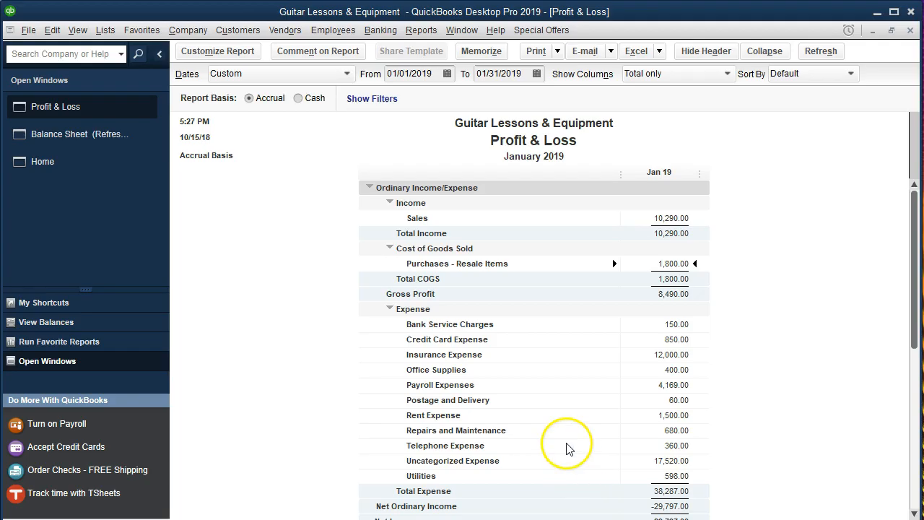
scroll(546, 416, "down", 1)
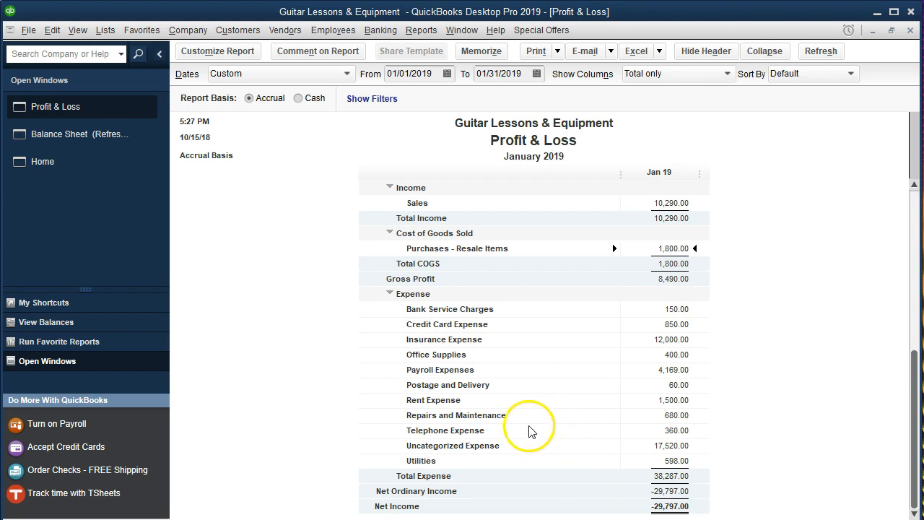
double_click(632, 450)
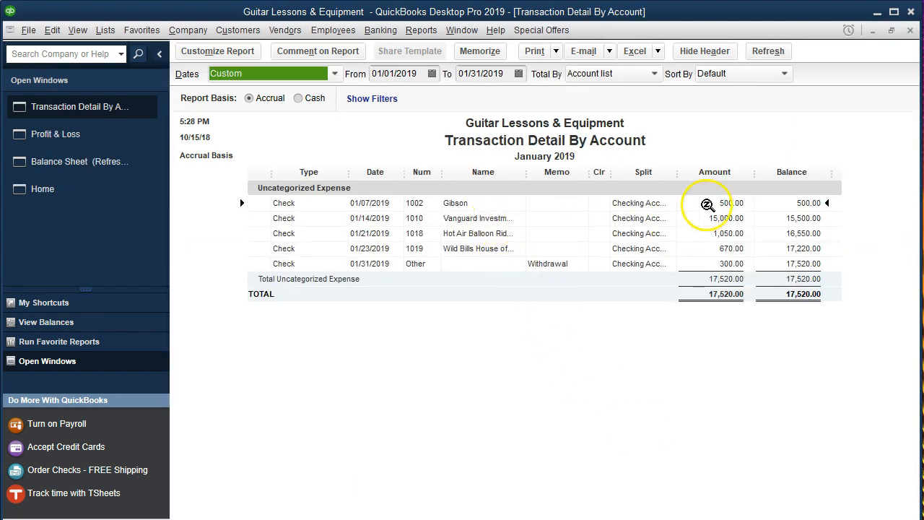
- Change the expense account of Gibson check 1002 to Purchases - Resale Items, then save and close it, recording the change
double_click(711, 204)
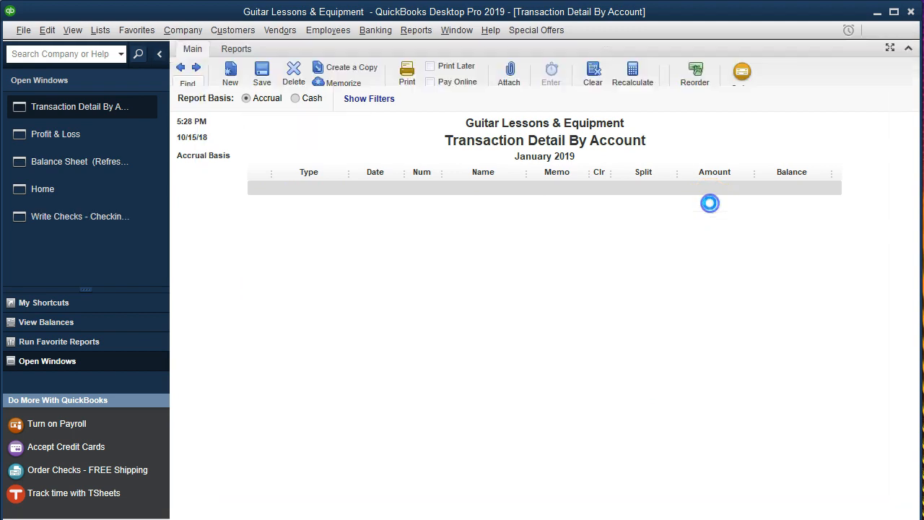
left_click(281, 379)
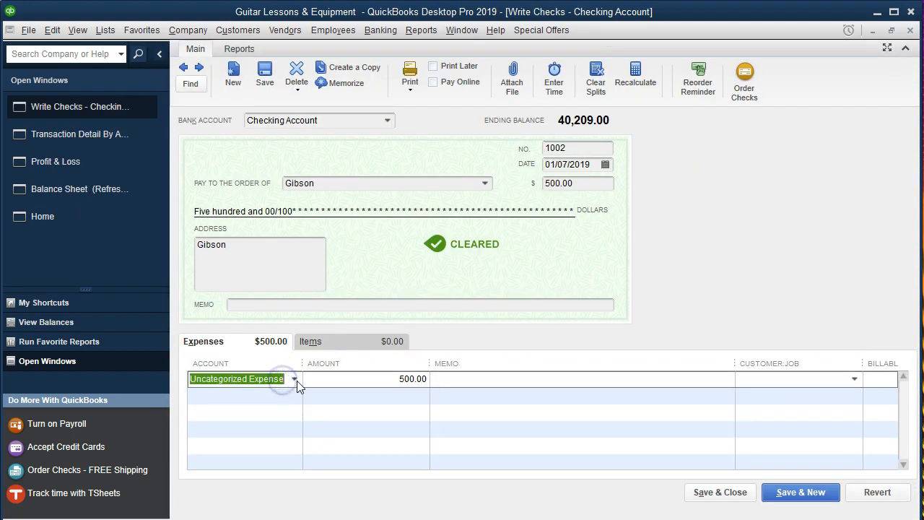
left_click(294, 379)
scroll(305, 248, "up", 2)
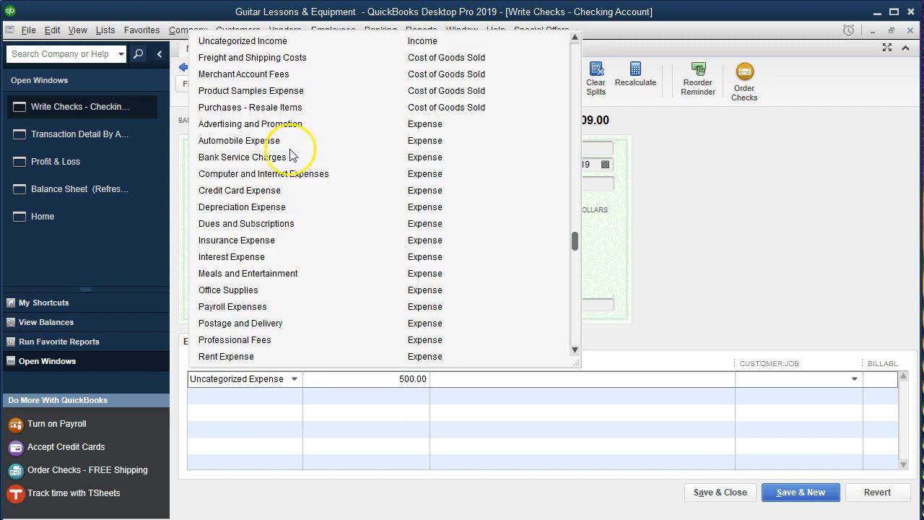
left_click(251, 106)
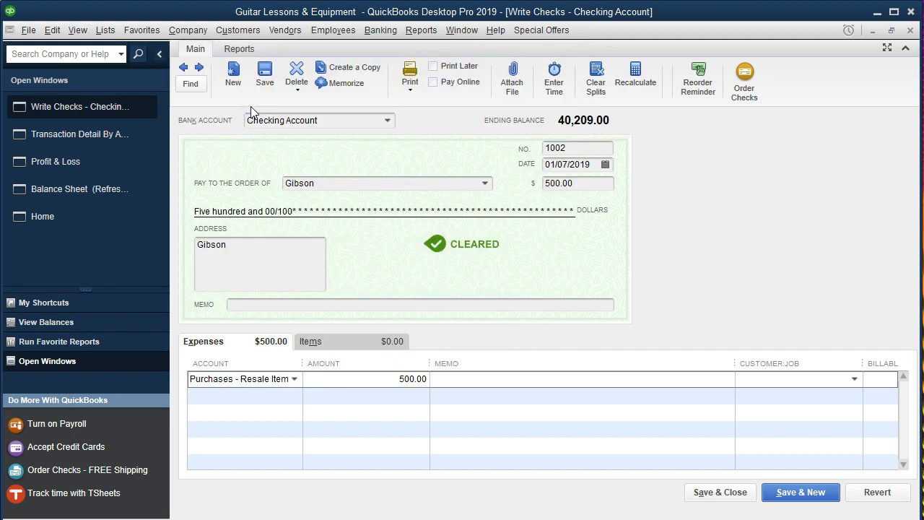
left_click(711, 492)
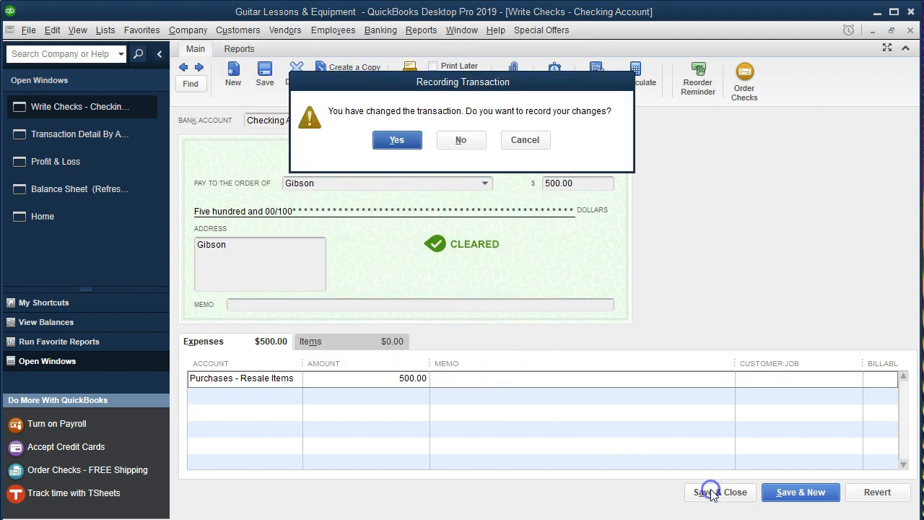
left_click(392, 140)
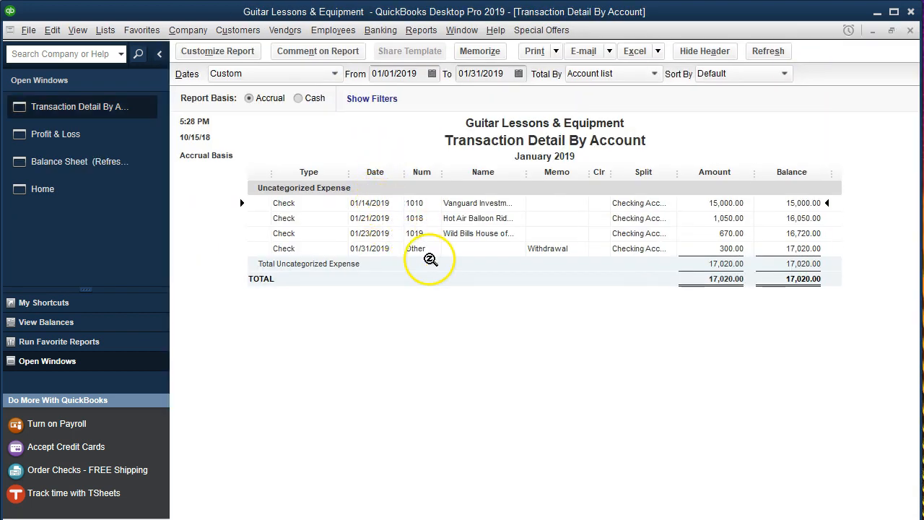
- Close the transaction detail report, switch to the open items document in Word and strike through the Safe Insurance item, its sub-items and the Office Depot item
left_click(910, 32)
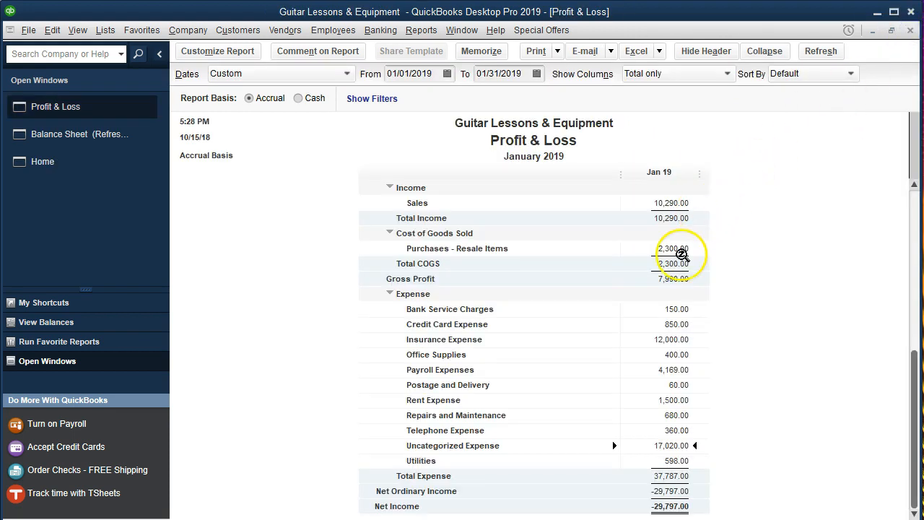
left_click(408, 519)
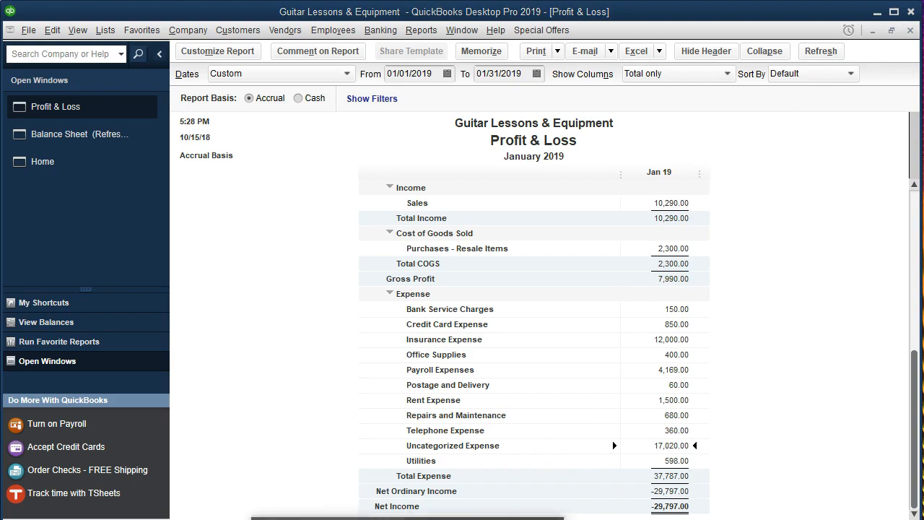
left_click(329, 519)
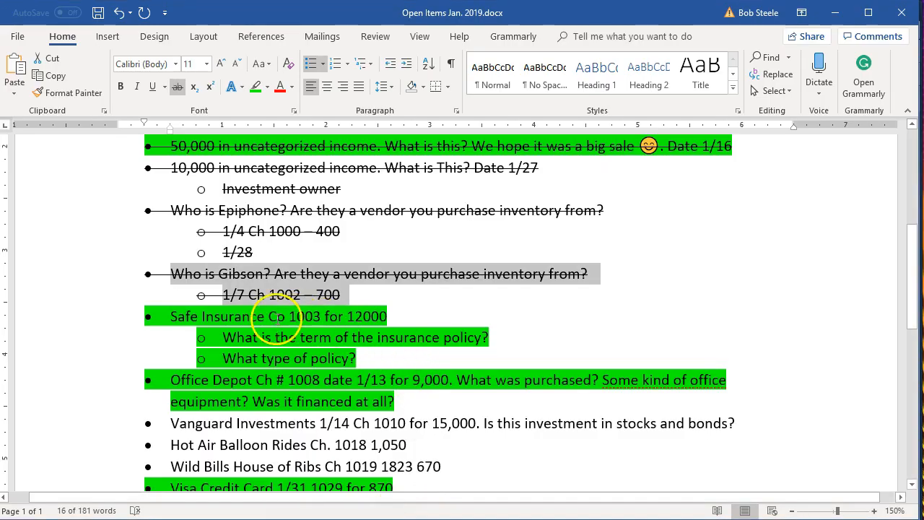
scroll(214, 312, "down", 1)
left_click_drag(161, 265, 372, 306)
left_click(178, 87)
left_click_drag(163, 326, 397, 349)
left_click(178, 86)
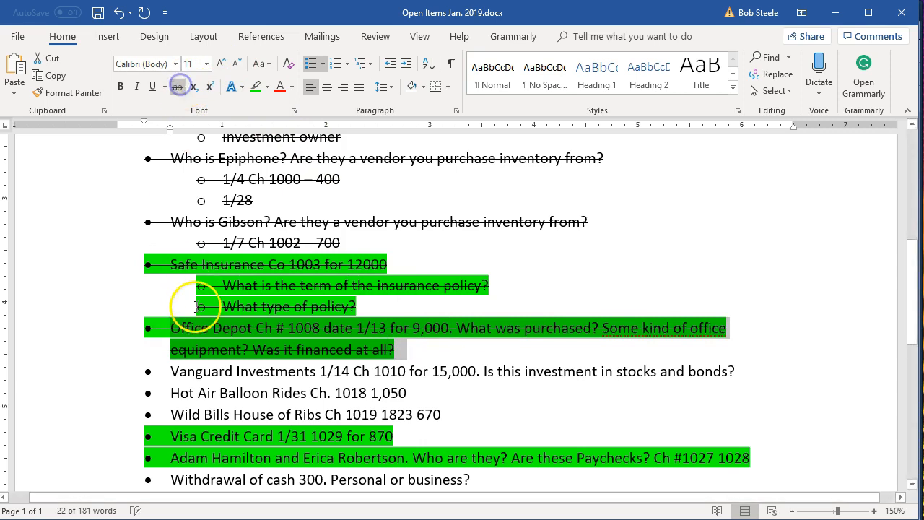
scroll(195, 329, "down", 2)
left_click(329, 331)
type(".")
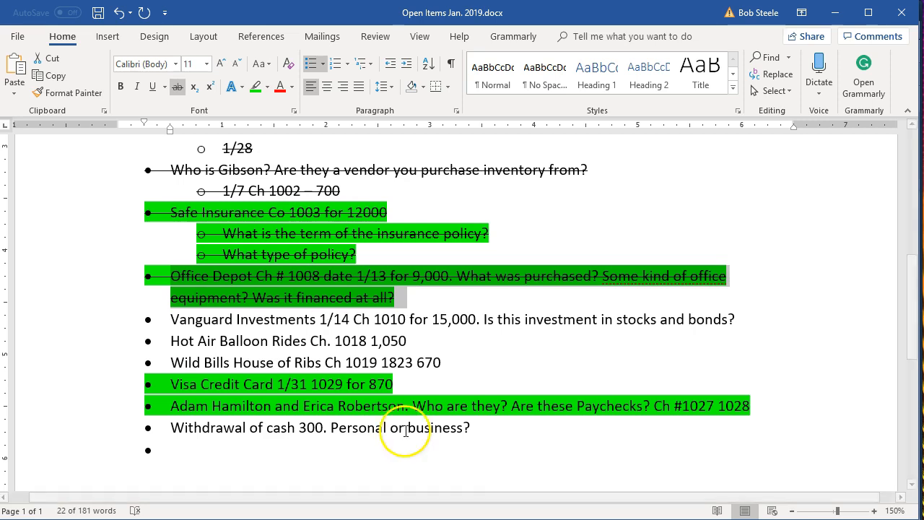
- Return to the Profit & Loss report in QuickBooks and open Vanguard Investments check 1010 from the Uncategorized Expense transactions
left_click(462, 518)
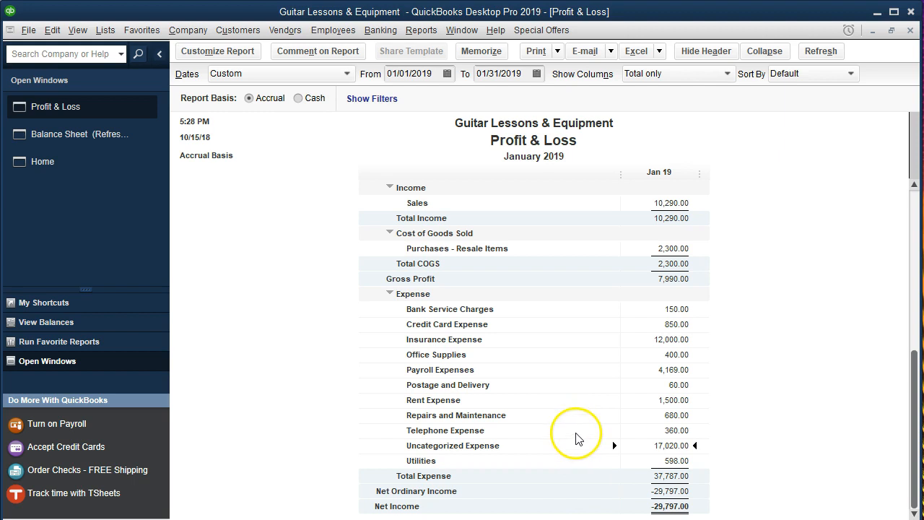
double_click(661, 446)
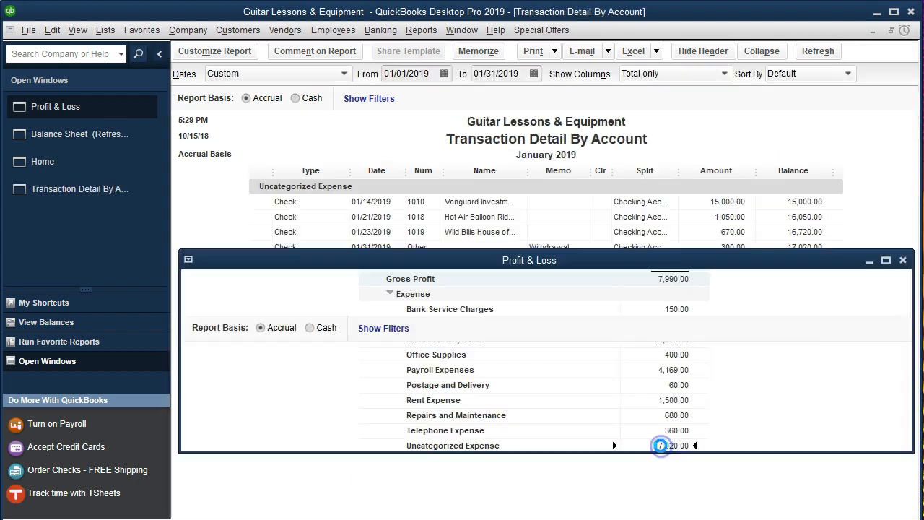
left_click(638, 202)
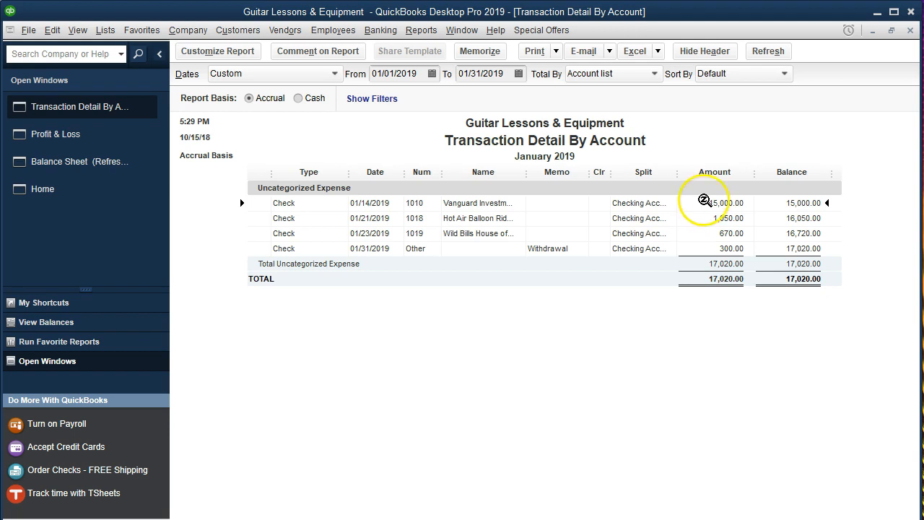
double_click(703, 202)
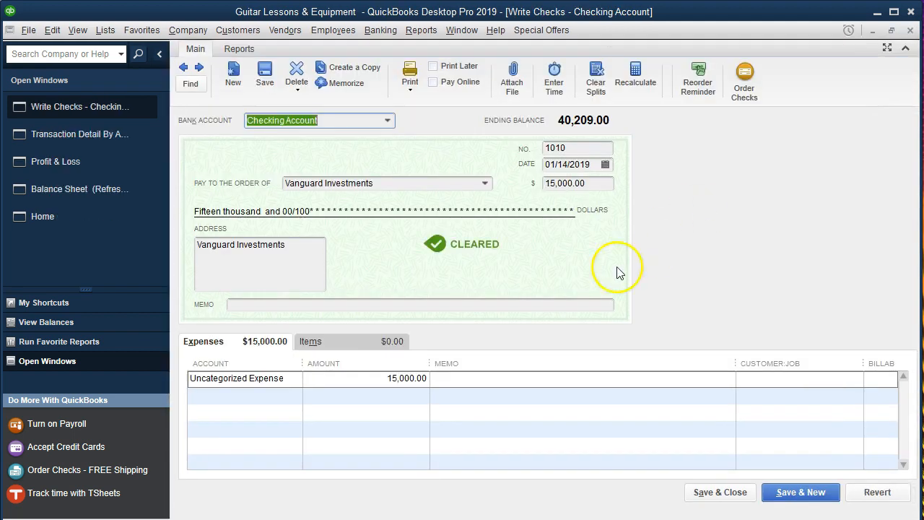
- Check the account list for a suitable account, then enter Investments as the expense account of check 1010
left_click(290, 380)
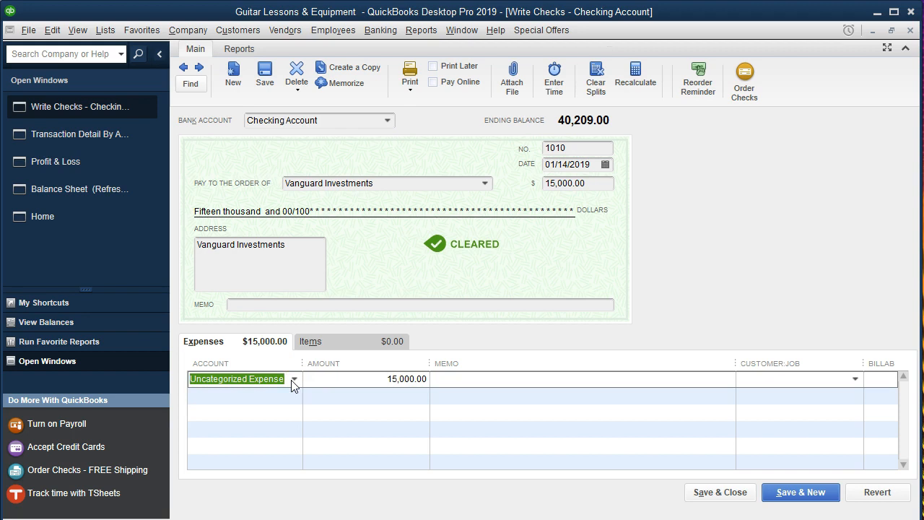
left_click(293, 380)
scroll(320, 266, "up", 6)
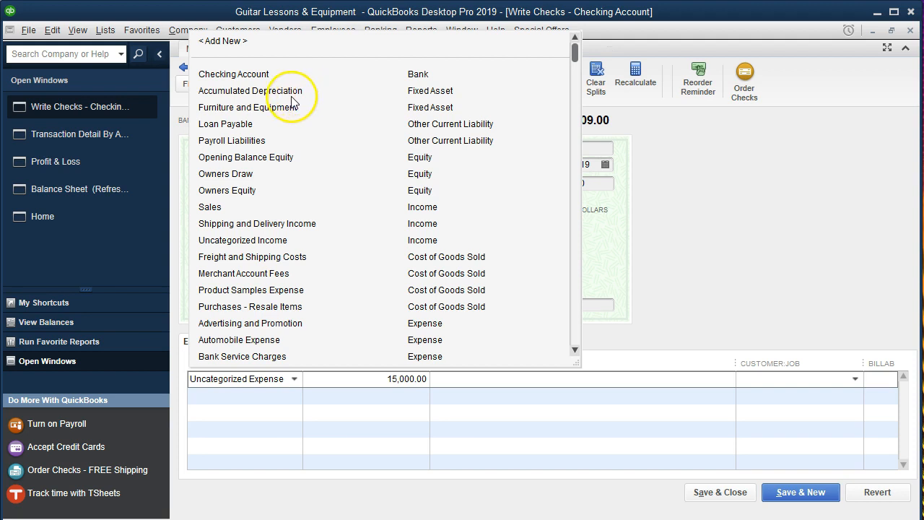
left_click(190, 388)
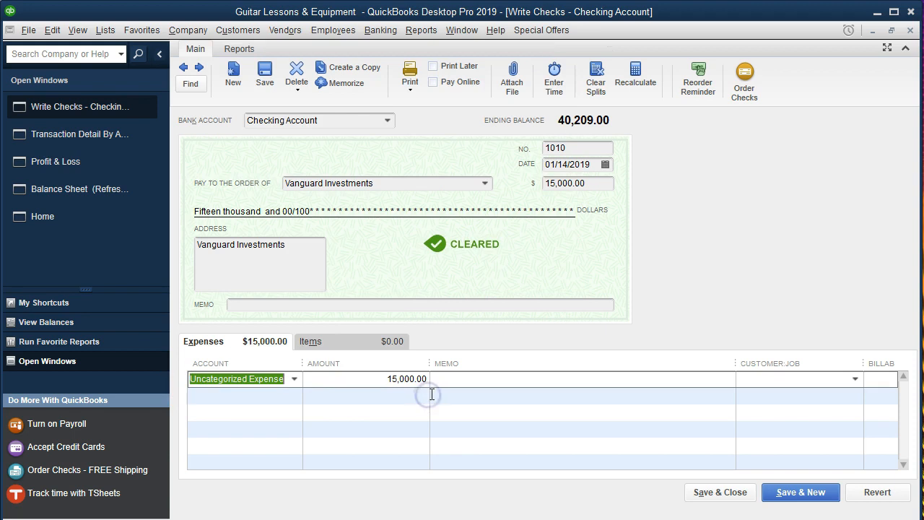
type("Investments")
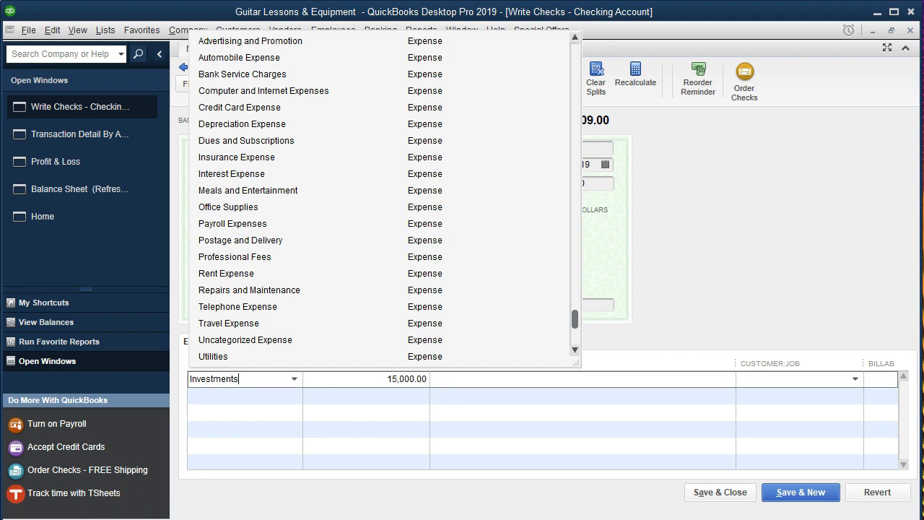
left_click(271, 380)
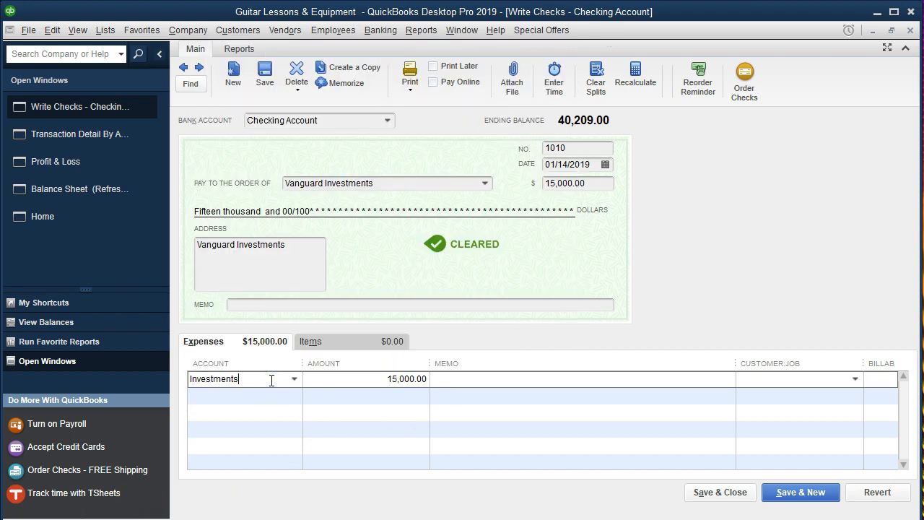
key("Tab")
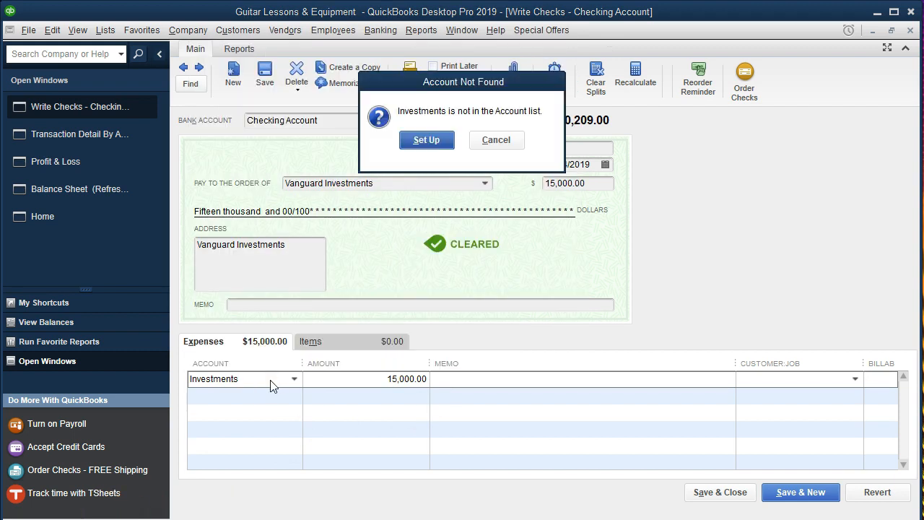
- Set up Investments as a new account of type Other Current Asset and save it
left_click(427, 140)
left_click(543, 366)
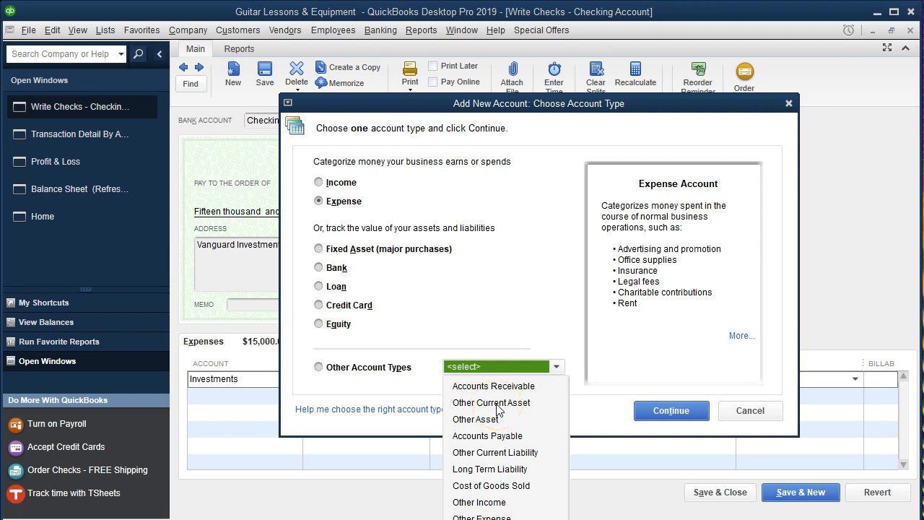
left_click(497, 406)
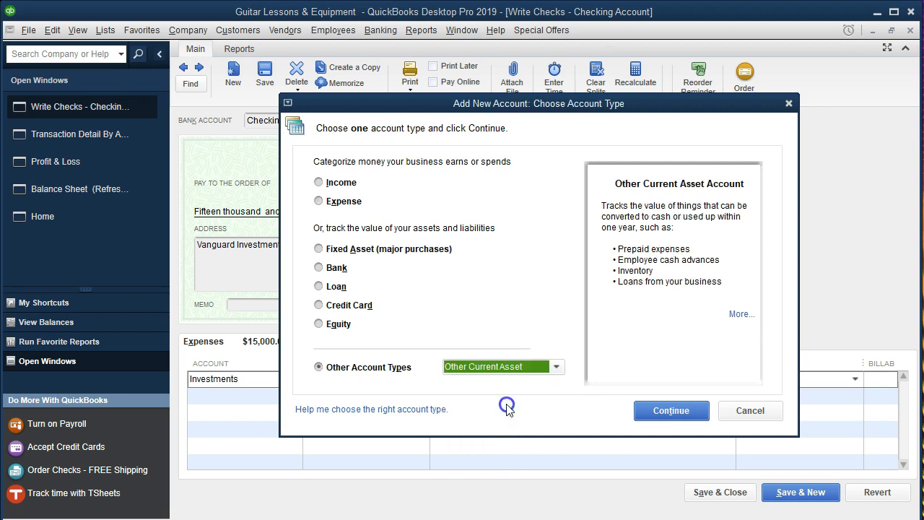
left_click(648, 412)
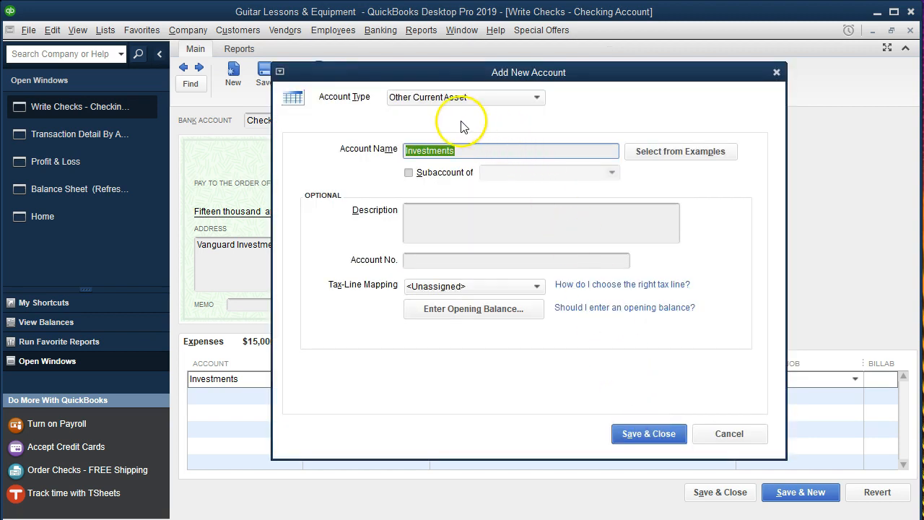
left_click(625, 431)
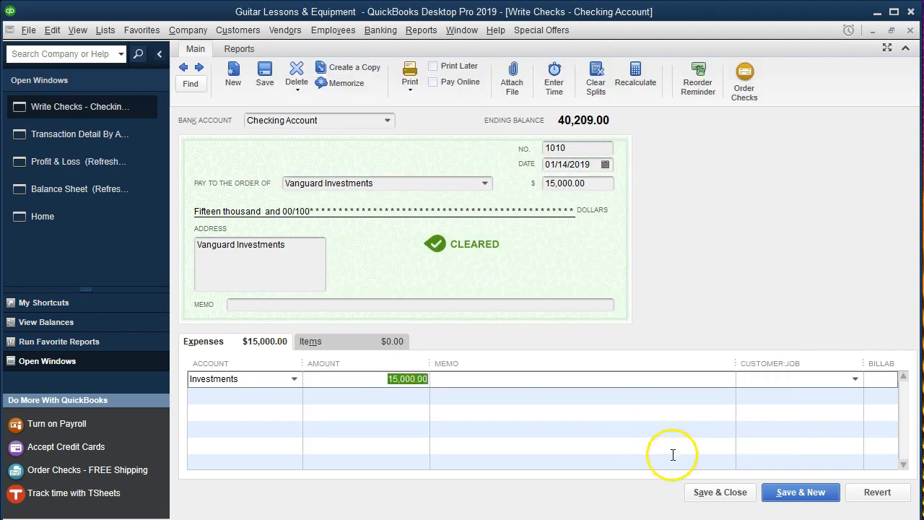
- Save and close Vanguard check 1010, recording the change, and refresh the transaction detail report
left_click(705, 496)
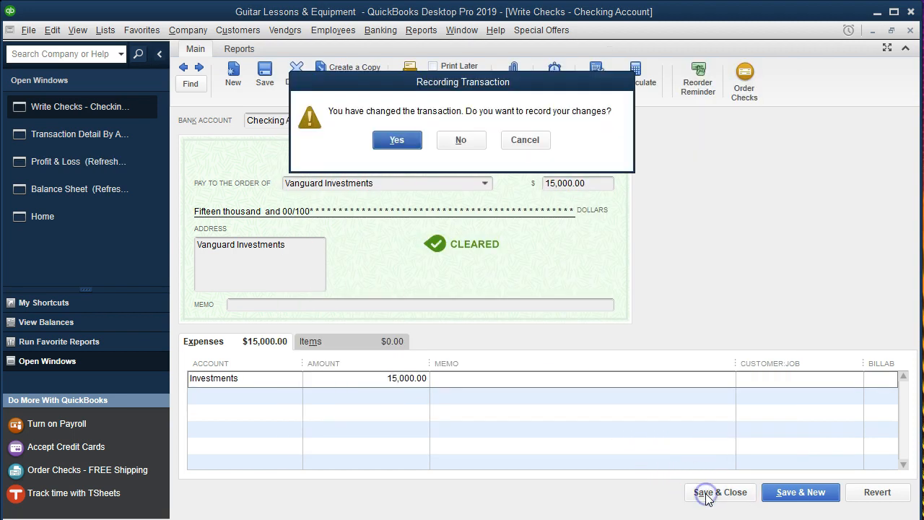
left_click(398, 142)
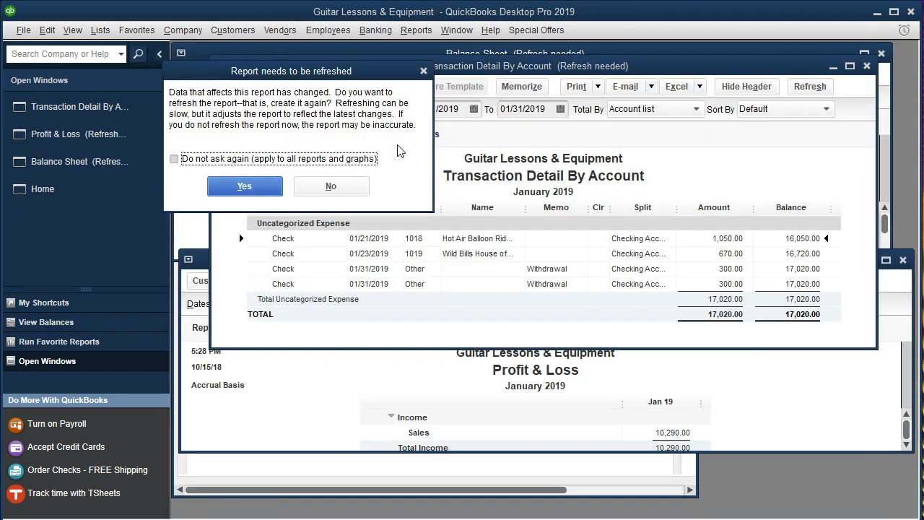
left_click(257, 185)
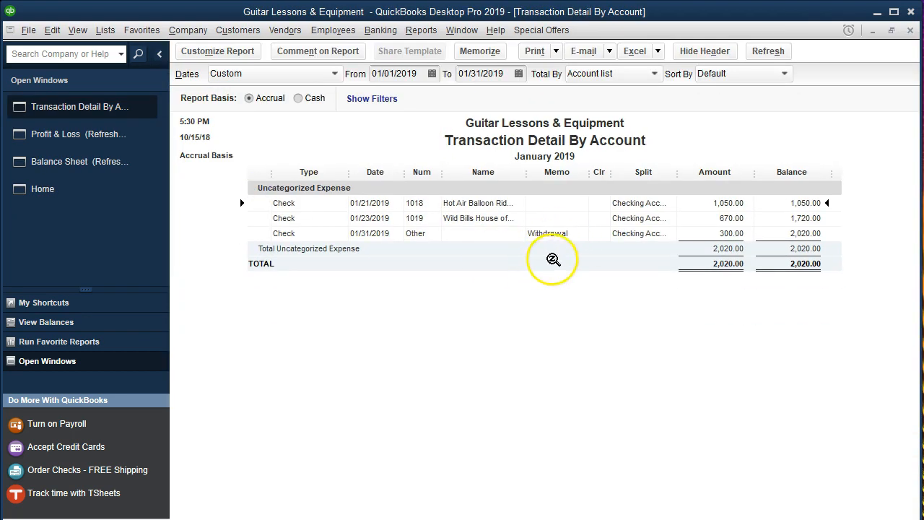
- Close the transaction detail report, then refresh the Profit & Loss and Balance Sheet reports and check the Investments balance
left_click(911, 33)
left_click(218, 186)
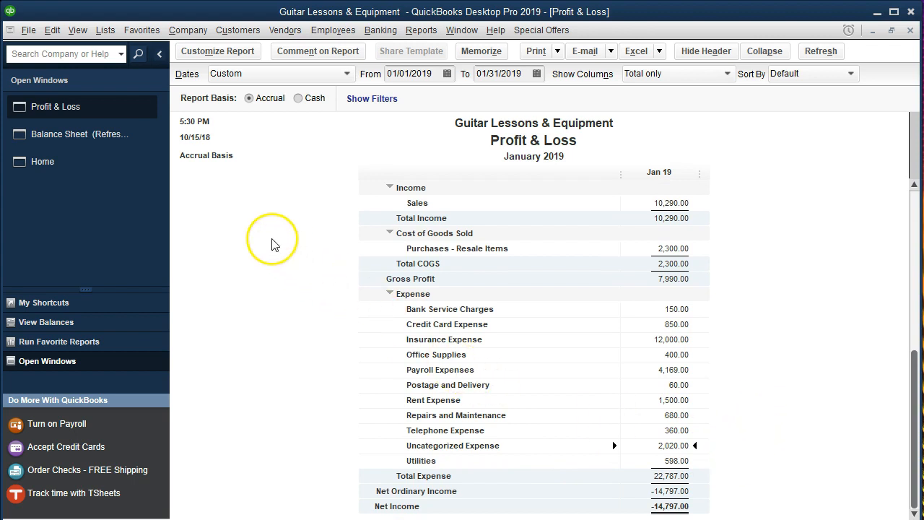
left_click(103, 140)
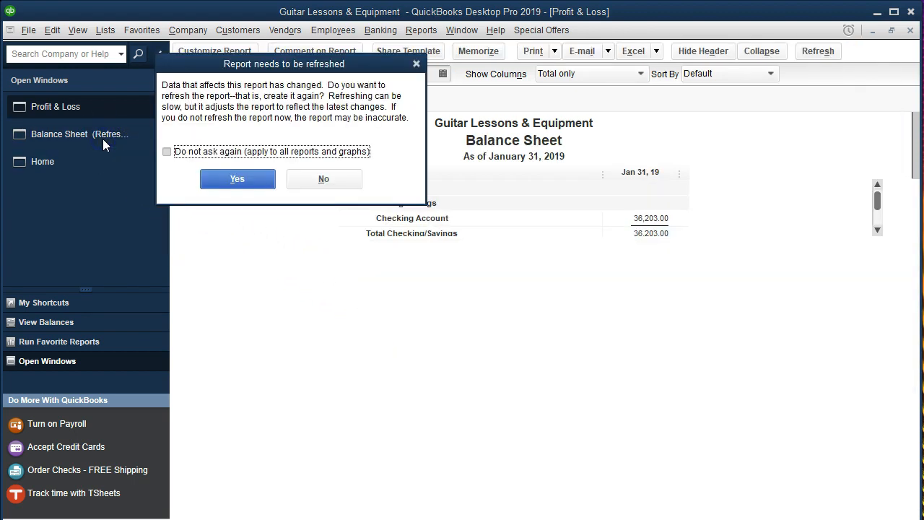
left_click(235, 179)
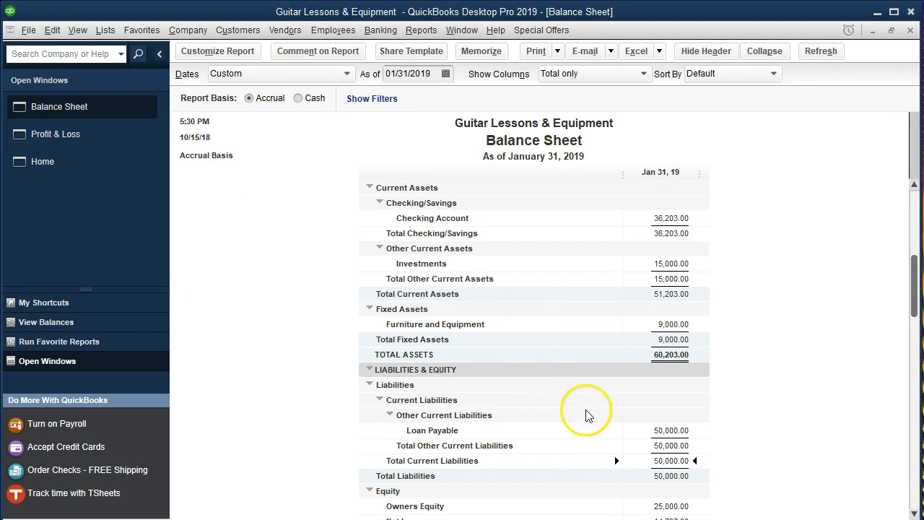
scroll(585, 413, "up", 1)
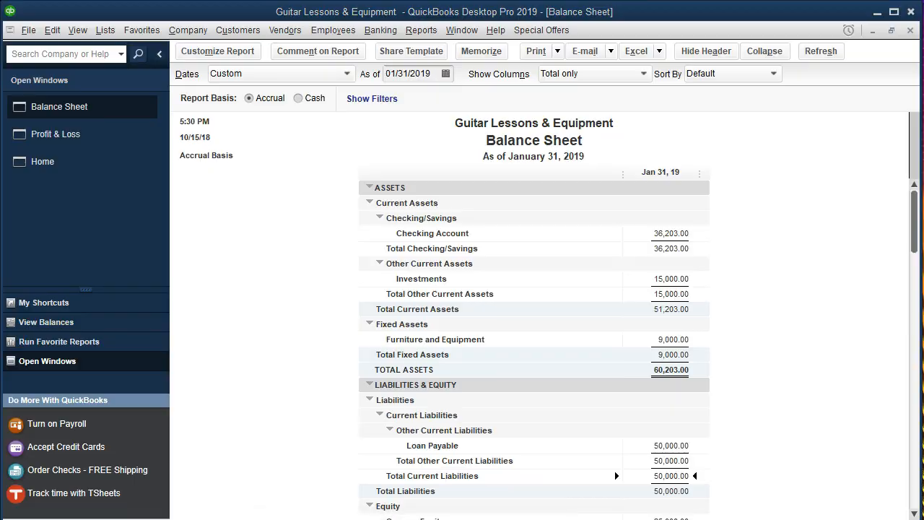
- Switch to the open items document in Word and strike through the Vanguard Investments item
key("alt+Tab")
left_click_drag(175, 267, 743, 266)
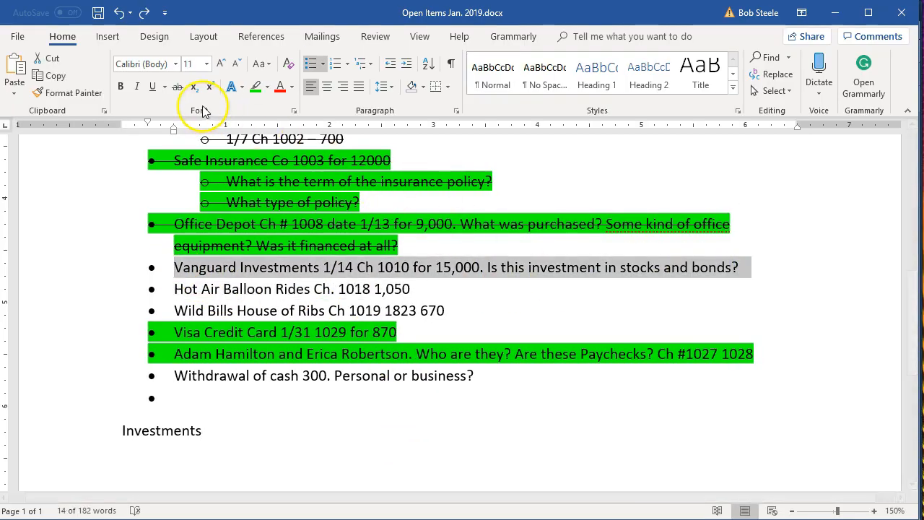
left_click(177, 86)
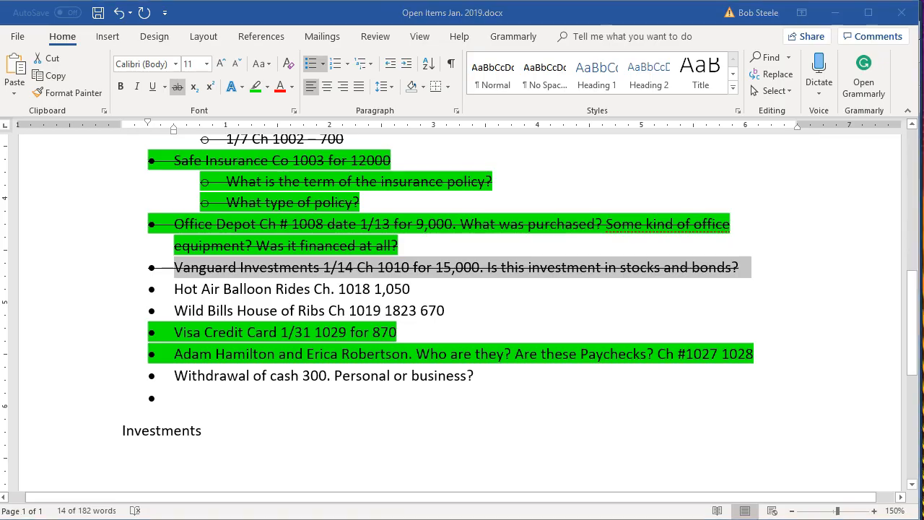
- Return to the Profit & Loss report in QuickBooks and open Hot Air Balloon Rides check 1018 from the Uncategorized Expense transactions
left_click(478, 519)
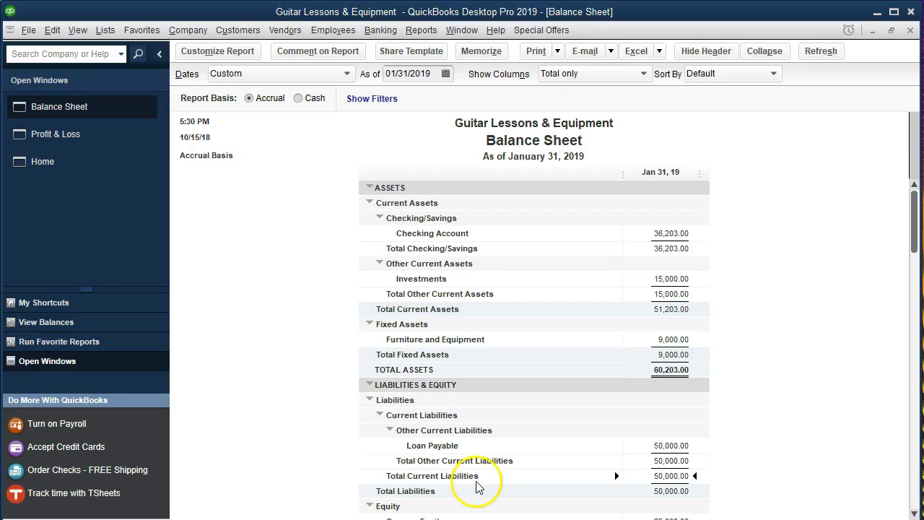
left_click(69, 136)
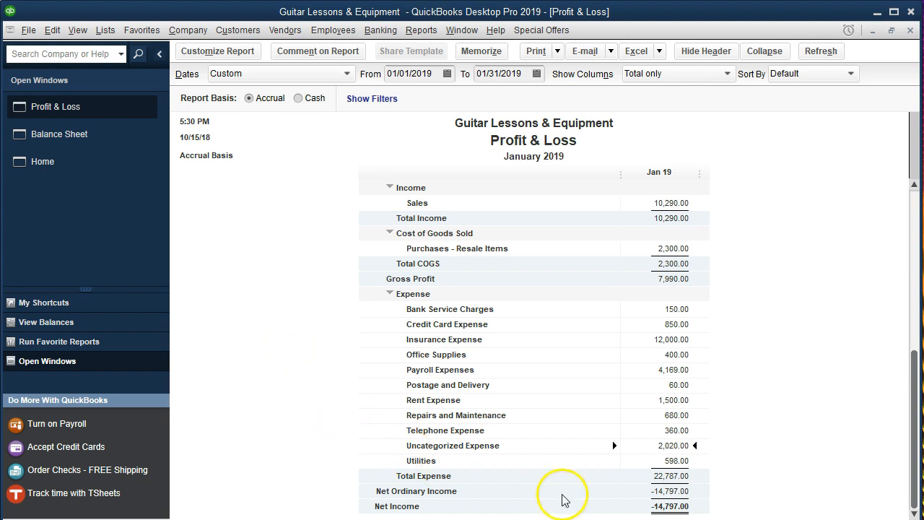
double_click(643, 446)
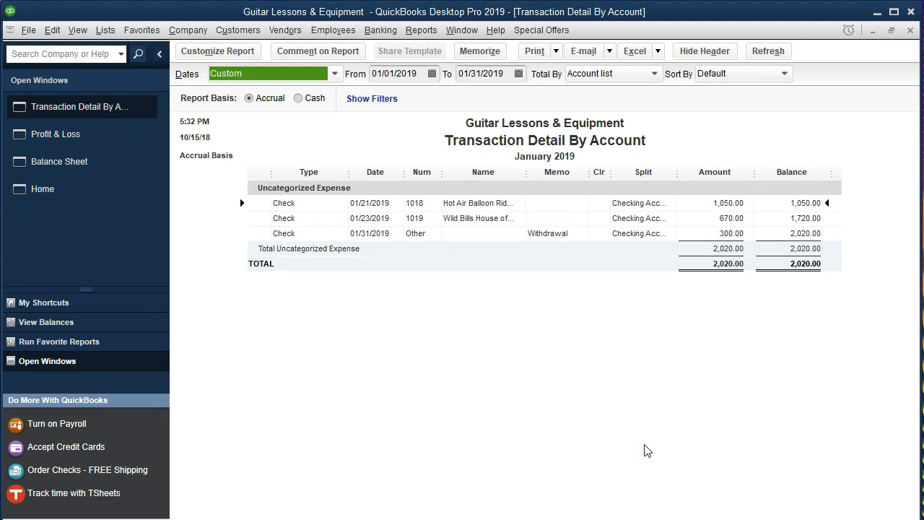
double_click(700, 203)
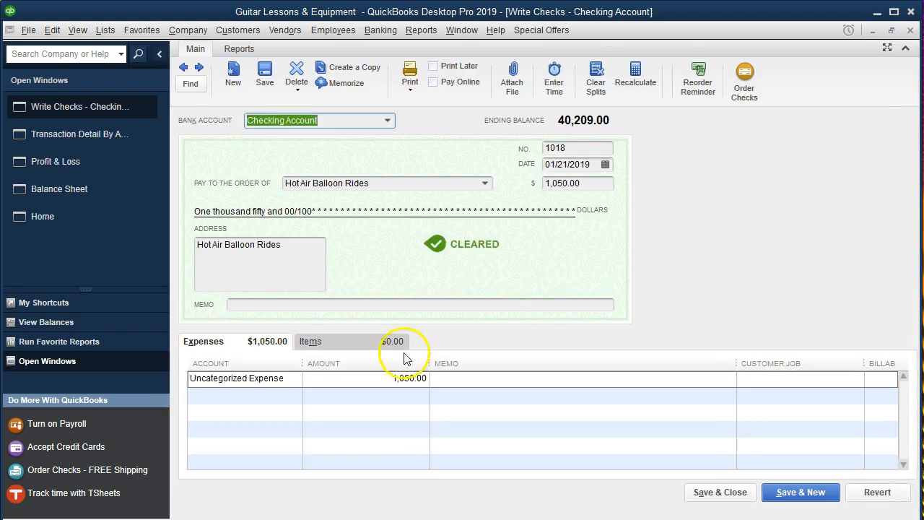
- Reclassify Hot Air Balloon Rides check 1018 to the Owners Draw equity account, then save and close it, recording the change
left_click(296, 379)
left_click(295, 379)
scroll(320, 262, "up", 4)
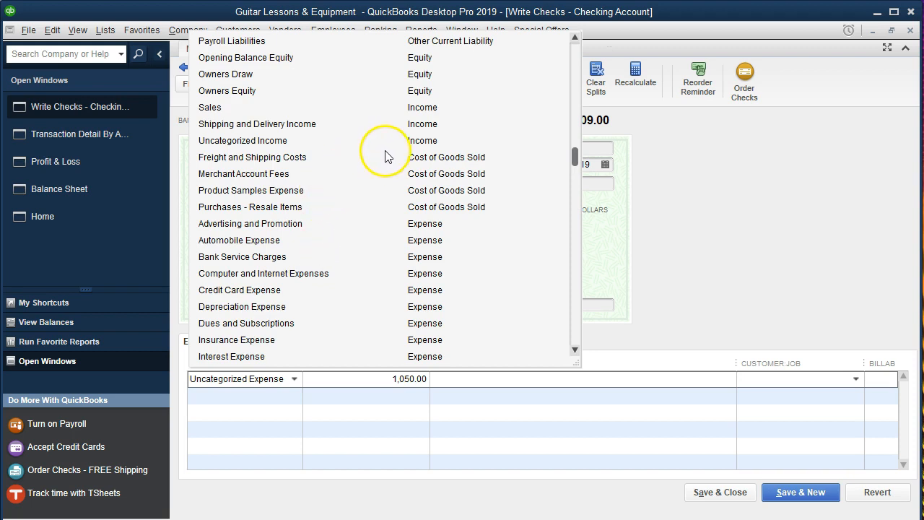
left_click(246, 74)
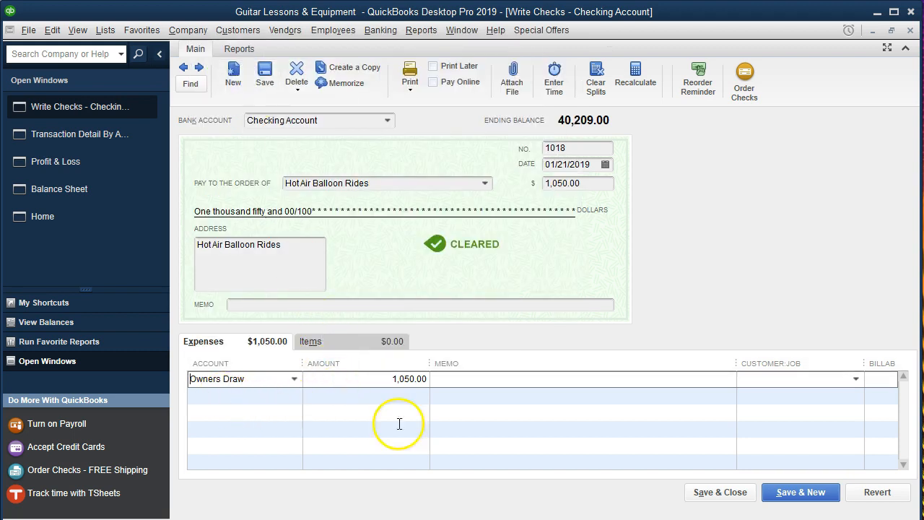
left_click(734, 494)
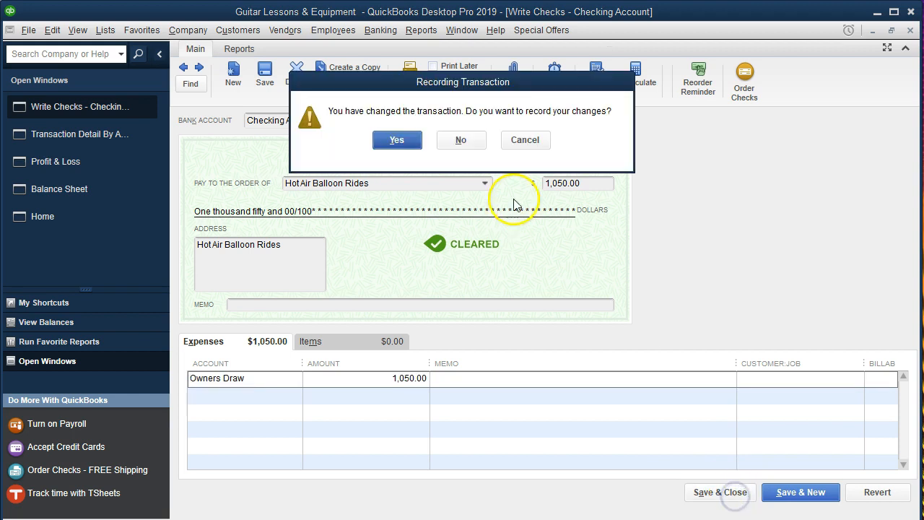
left_click(397, 140)
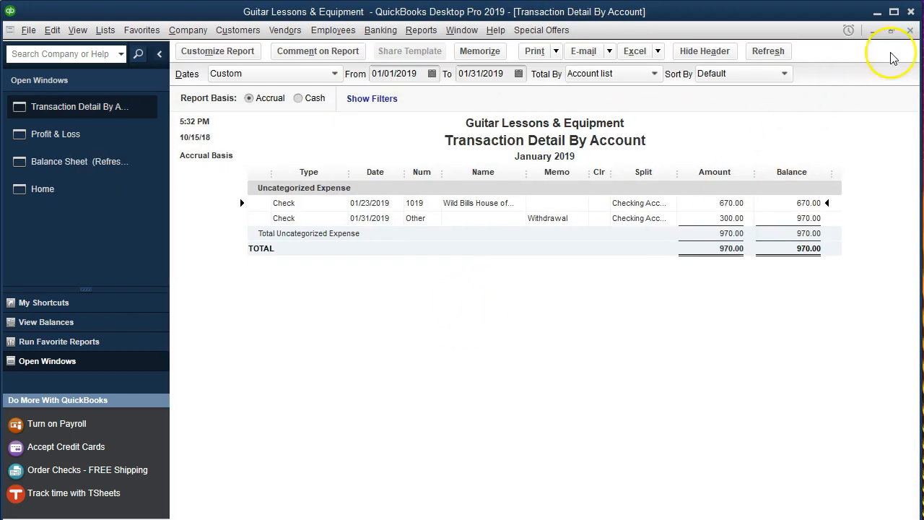
- Close the transaction detail report, review the Profit & Loss expenses, then refresh the Balance Sheet and check Owners Draw under Equity
left_click(909, 31)
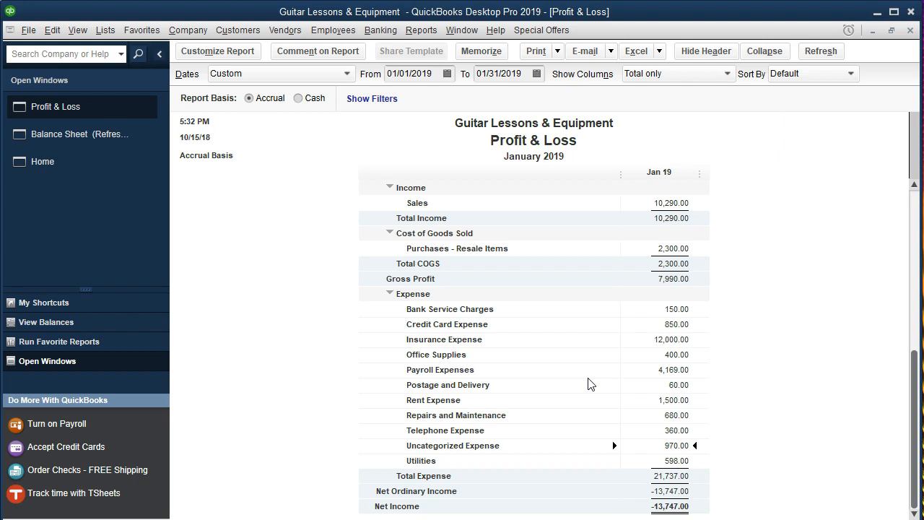
left_click(629, 390)
left_click(643, 444)
left_click(642, 496)
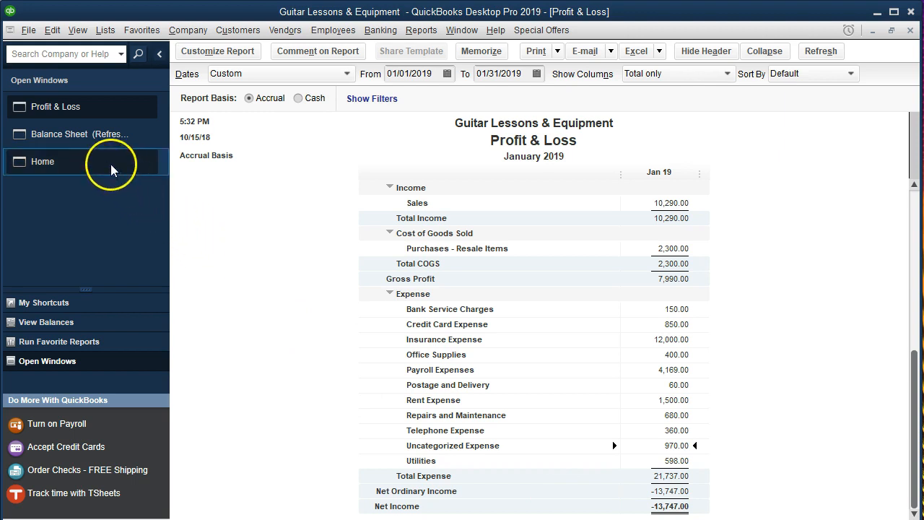
left_click(97, 138)
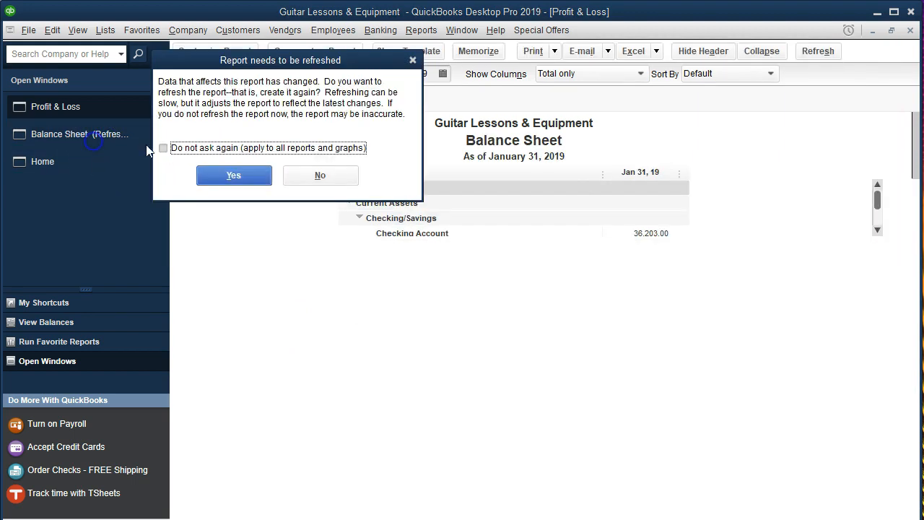
left_click(322, 179)
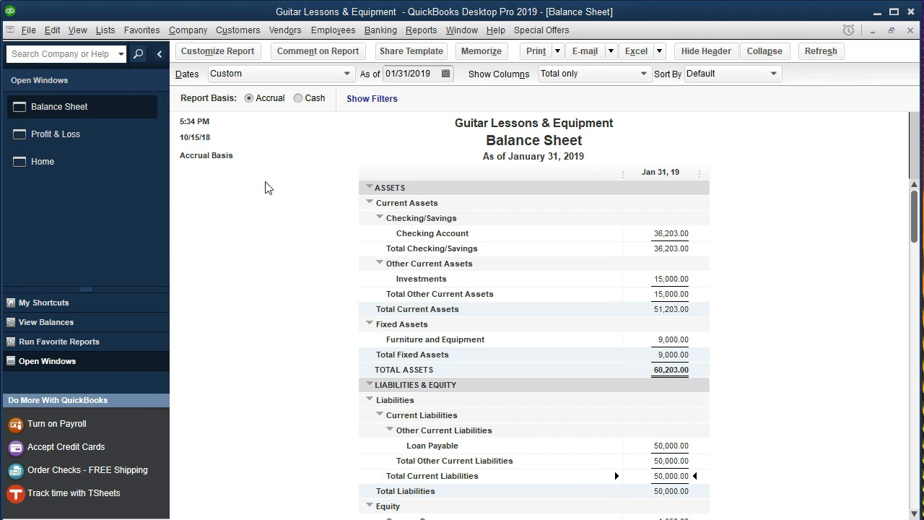
scroll(287, 363, "down", 2)
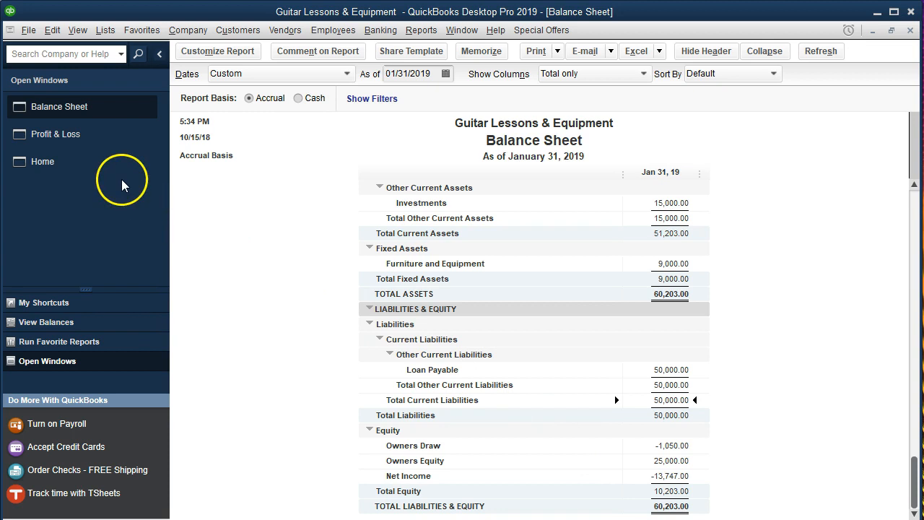
- Bring the Profit & Loss report forward, then switch to the open items document in Word and strike through the Hot Air Balloon Rides item
left_click(85, 144)
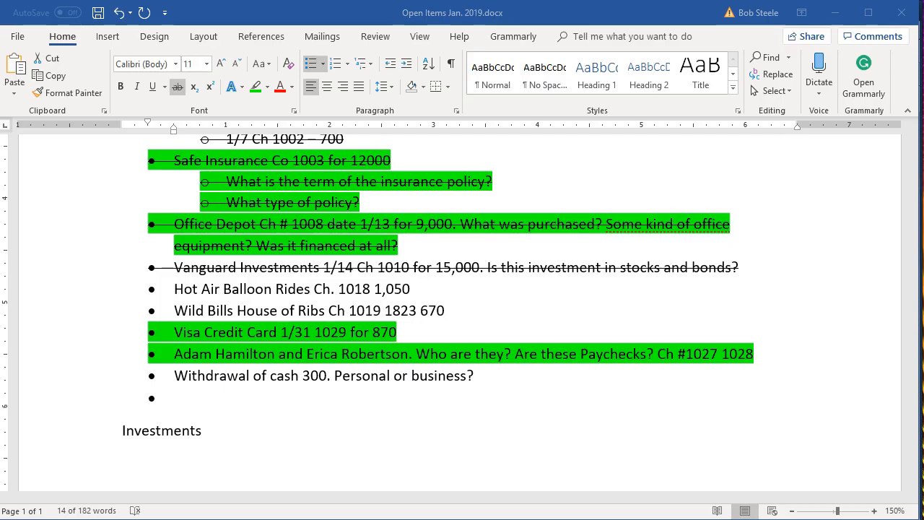
left_click(353, 518)
left_click_drag(181, 291, 412, 288)
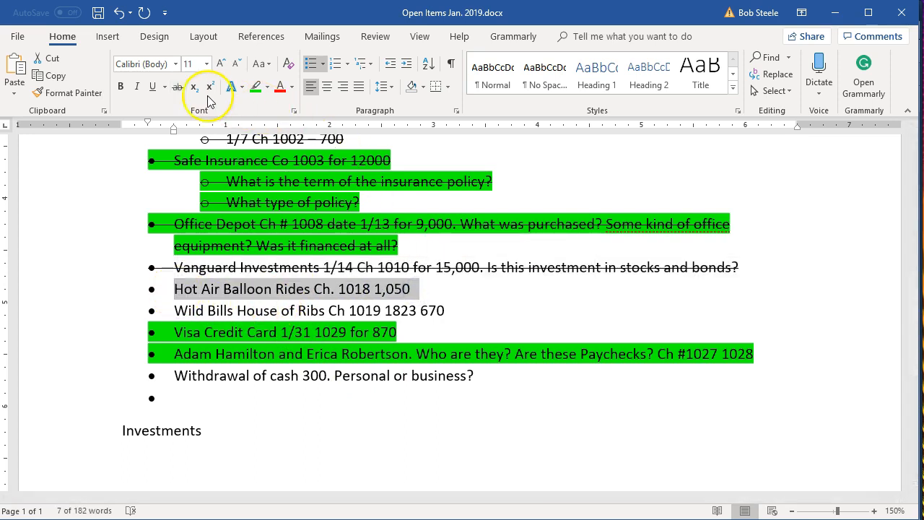
left_click(177, 87)
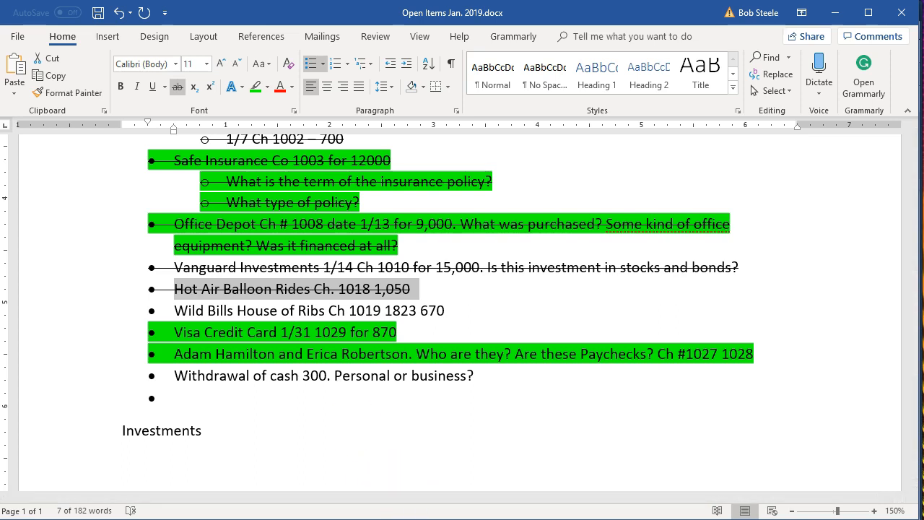
- Return to the Profit & Loss report in QuickBooks and open Wild Bills House of Ribs check 1019 from the Uncategorized Expense transactions
key("alt+Tab")
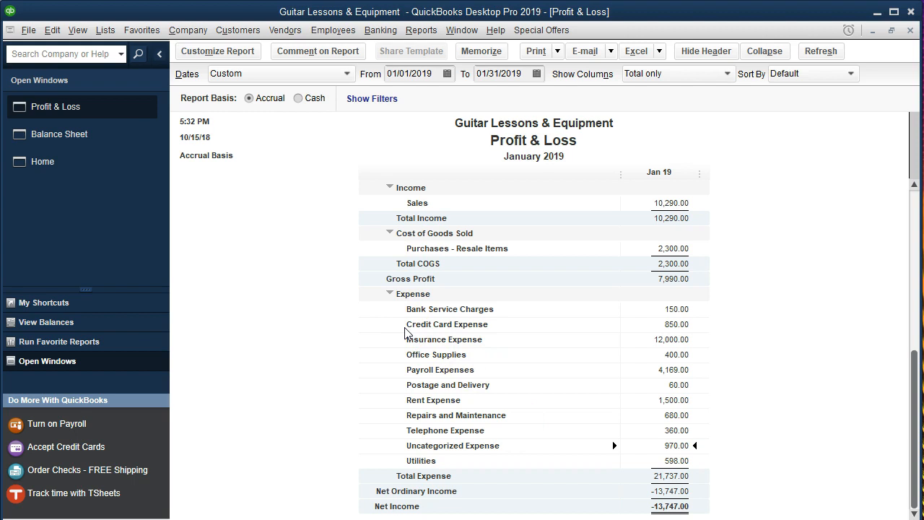
double_click(652, 445)
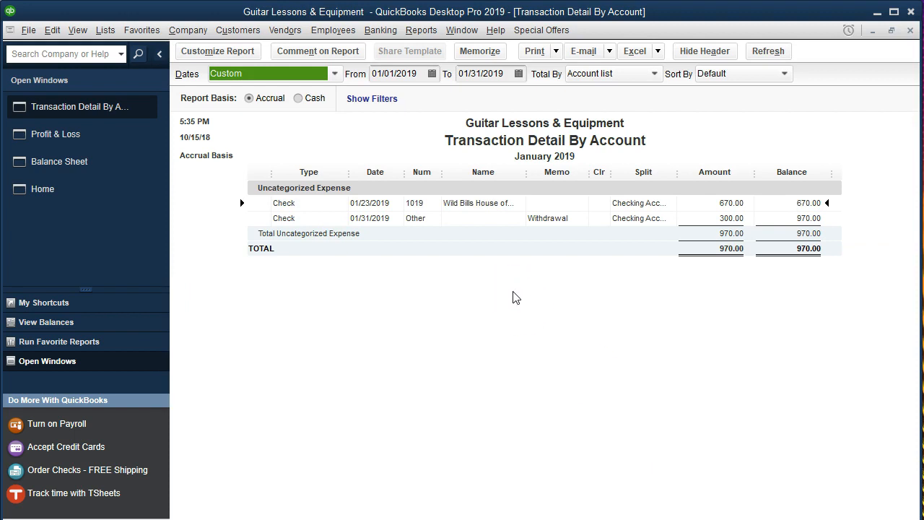
double_click(705, 202)
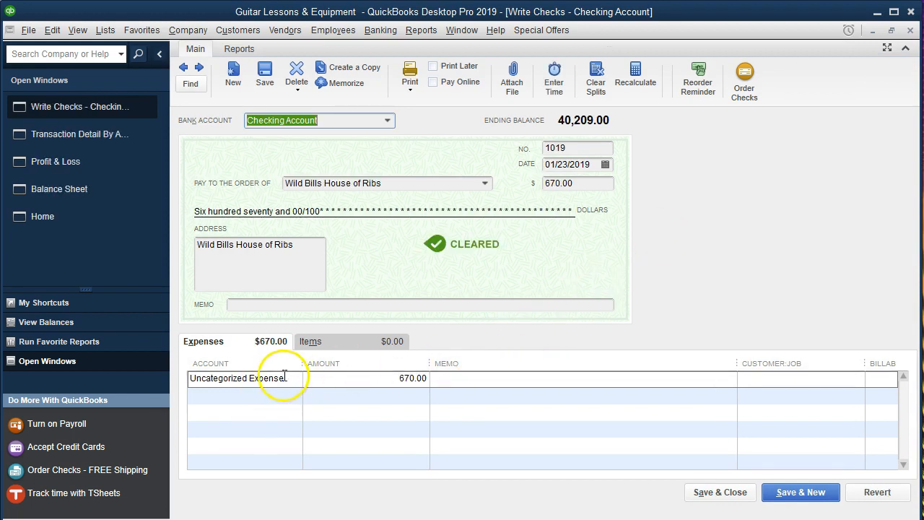
- Reclassify check 1019 to Meals and Entertainment, record the change, and check that expense line on the Profit & Loss report
left_click(284, 376)
left_click(294, 379)
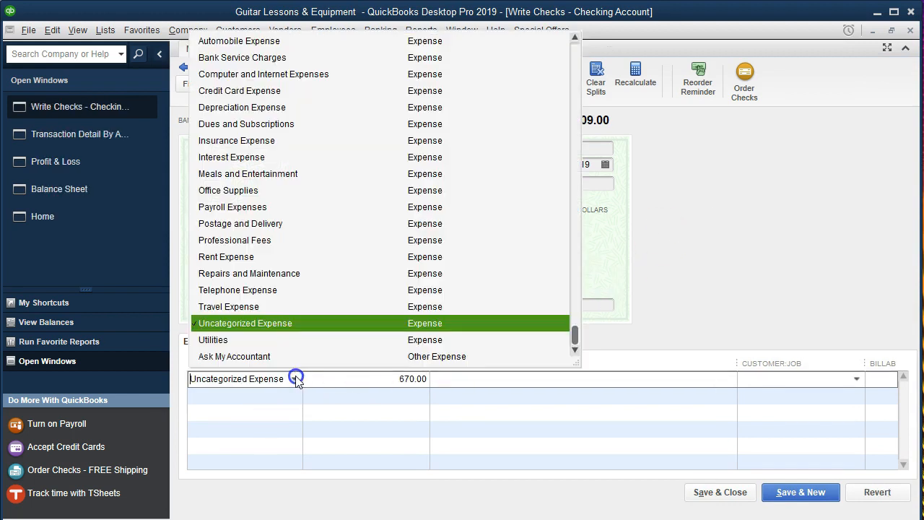
left_click(342, 174)
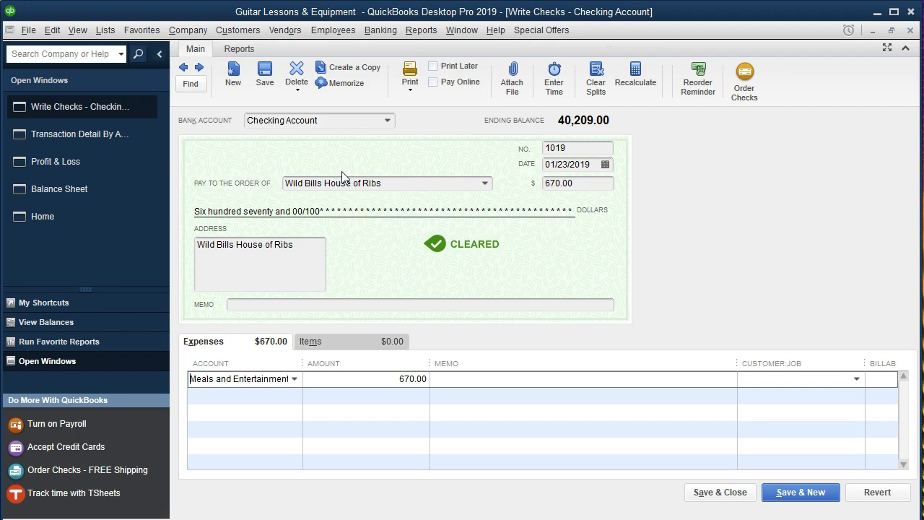
left_click(694, 495)
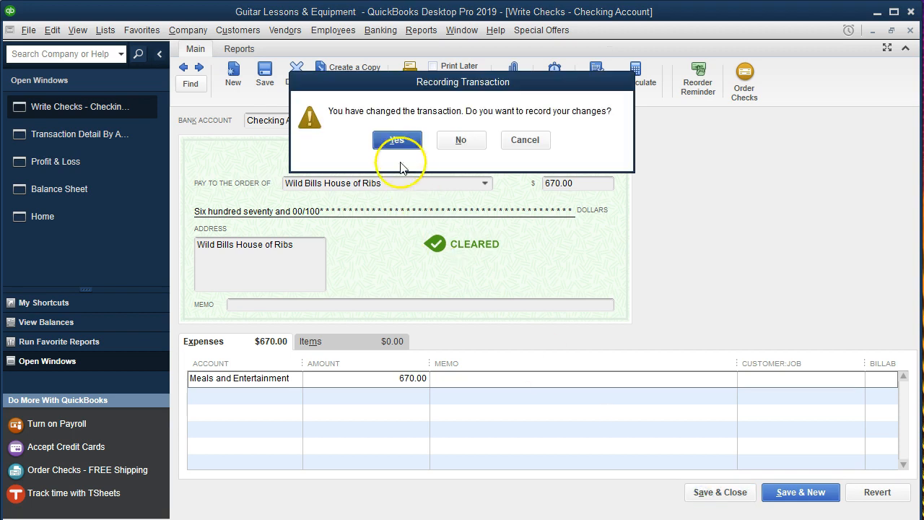
left_click(399, 141)
left_click(910, 30)
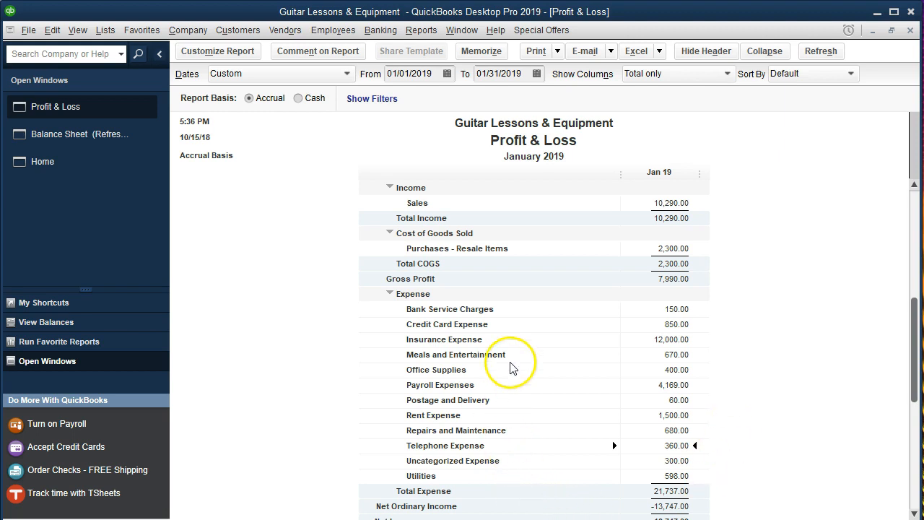
left_click(654, 348)
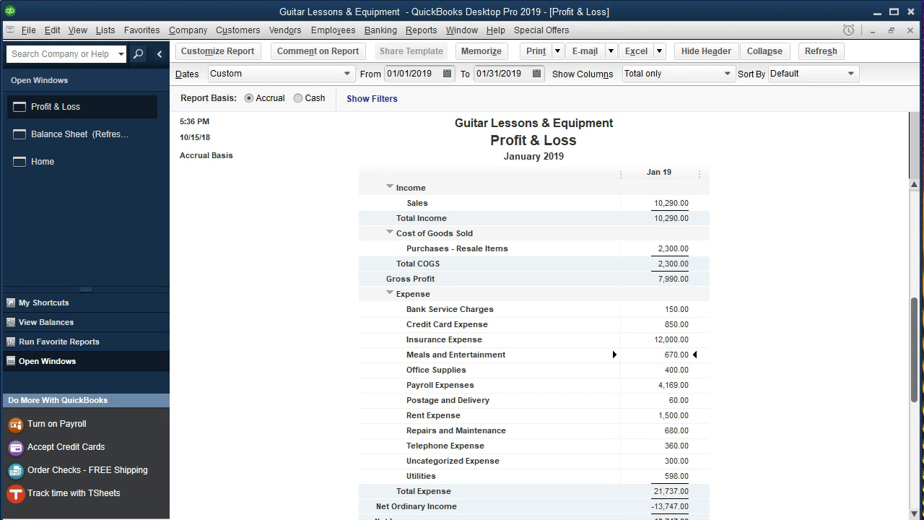
- Switch to the Word open items document and strike through the Wild Bills House of Ribs, Visa Credit Card and check 1027/1028 paycheck items
left_click(328, 517)
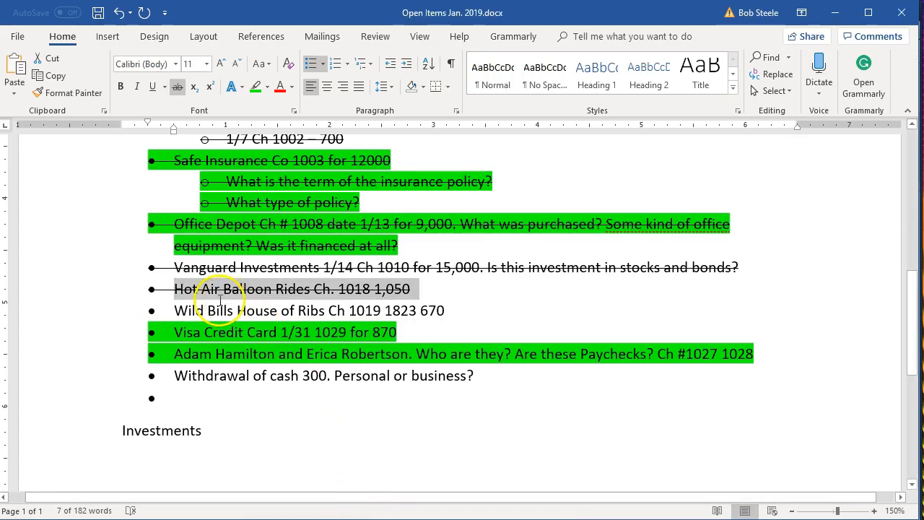
left_click_drag(174, 310, 449, 305)
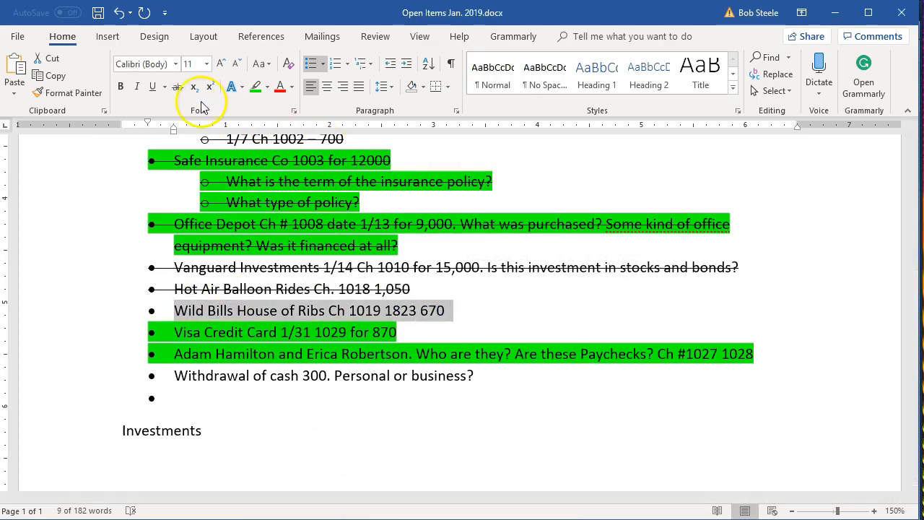
left_click(177, 87)
left_click_drag(172, 333, 755, 354)
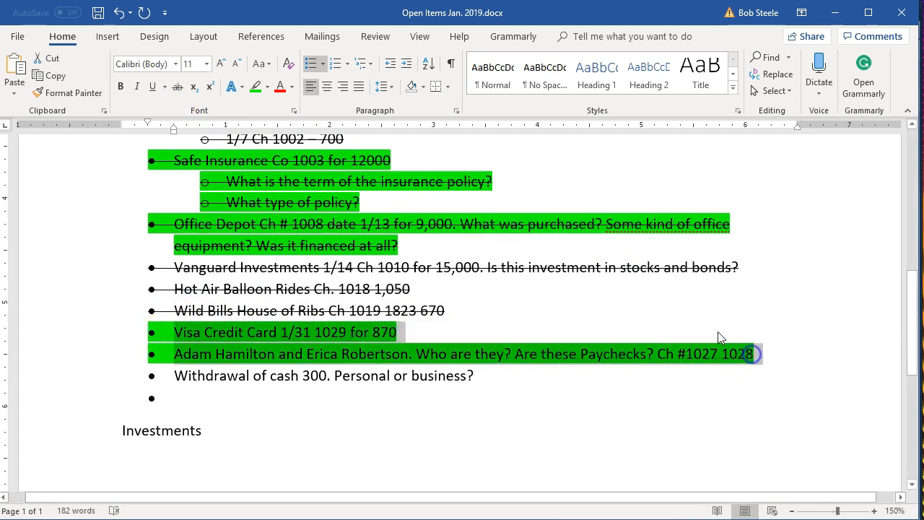
left_click(177, 88)
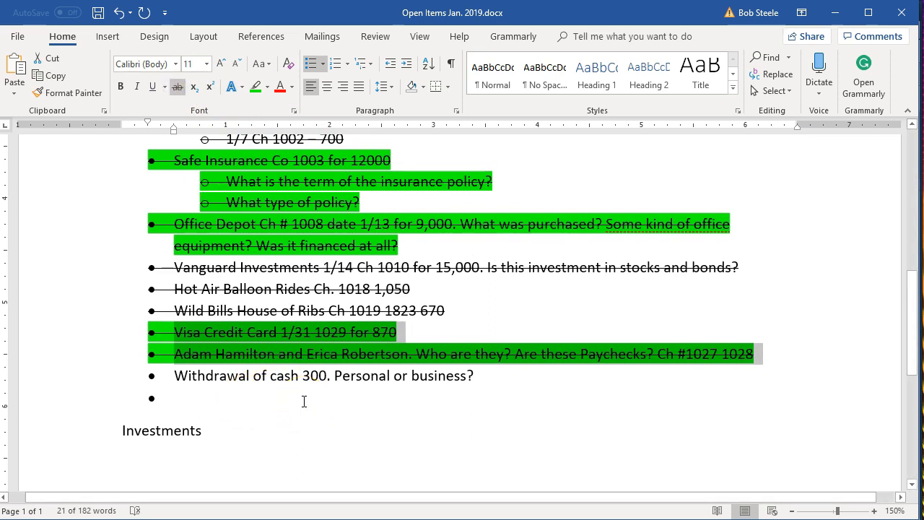
- Return to the Profit & Loss report in QuickBooks and open the 01/31/2019 withdrawal from the Uncategorized Expense transactions
left_click(505, 519)
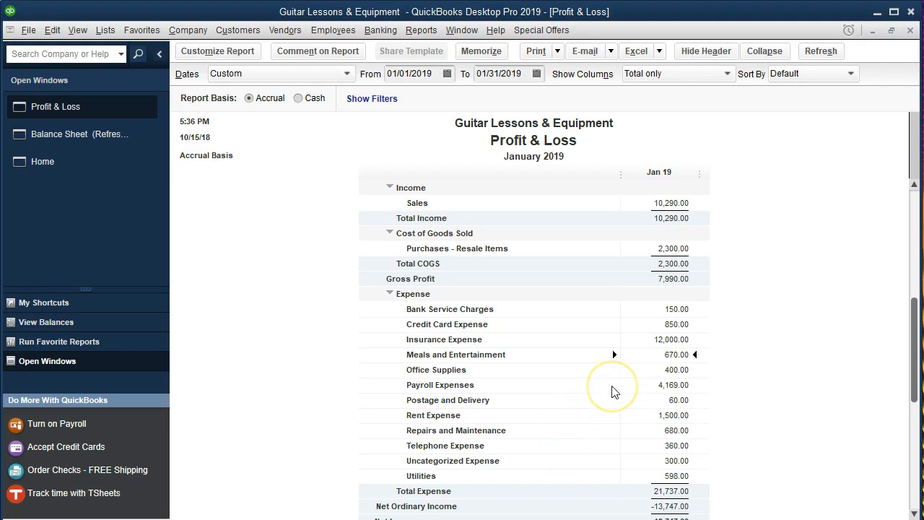
double_click(658, 461)
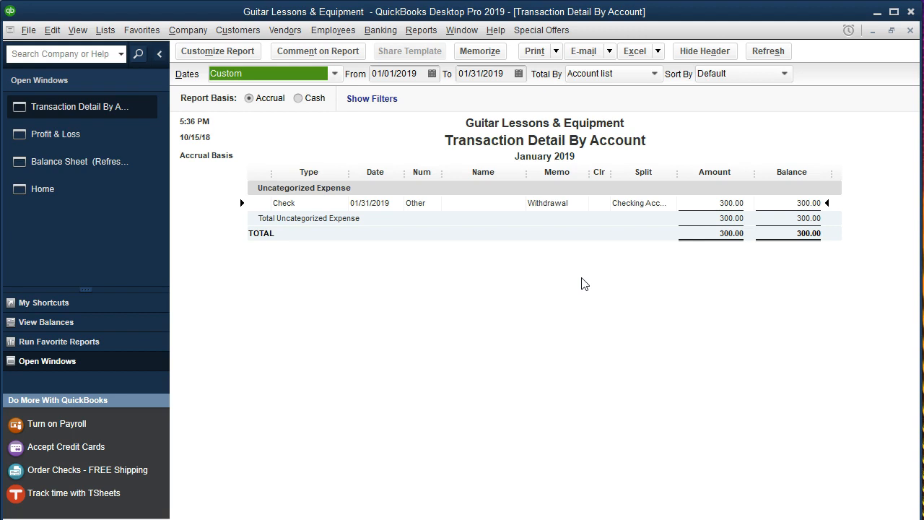
double_click(699, 202)
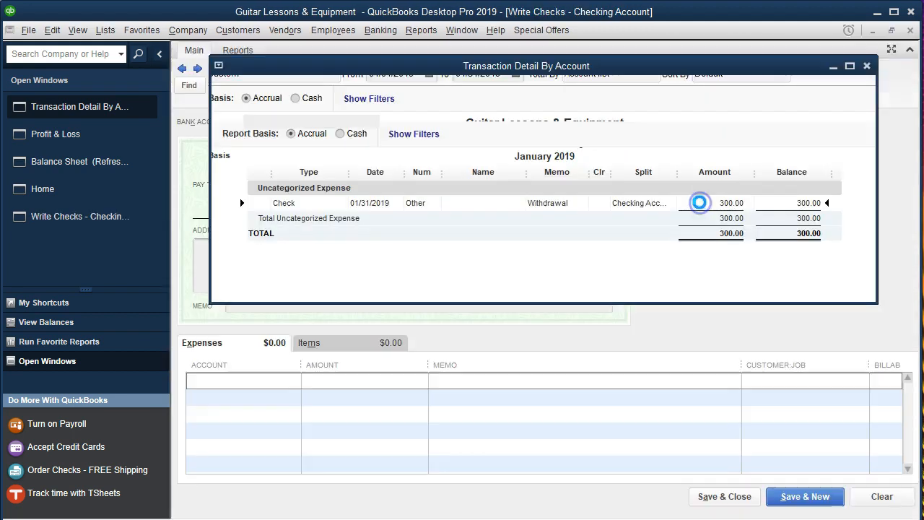
- Reclassify the 01/31/2019 cash withdrawal to the Owners Draw equity account, then save and close it, recording the change
left_click(288, 378)
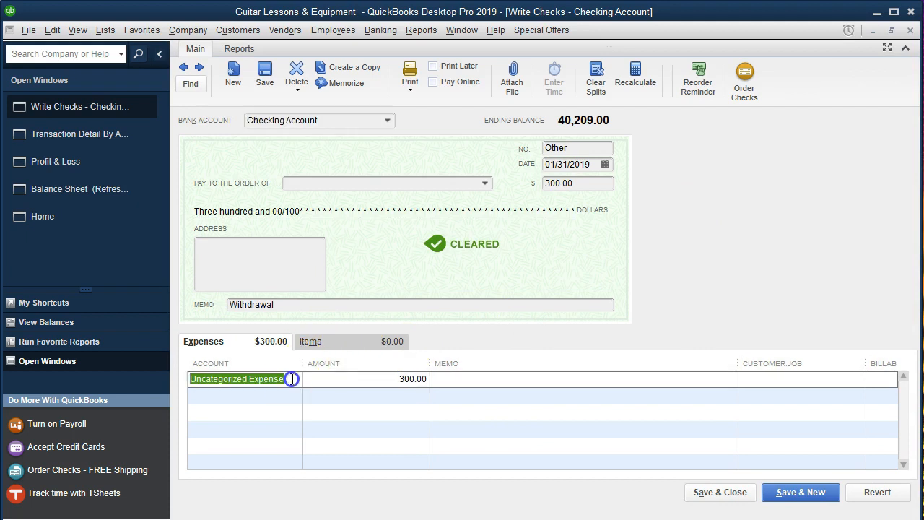
left_click(294, 379)
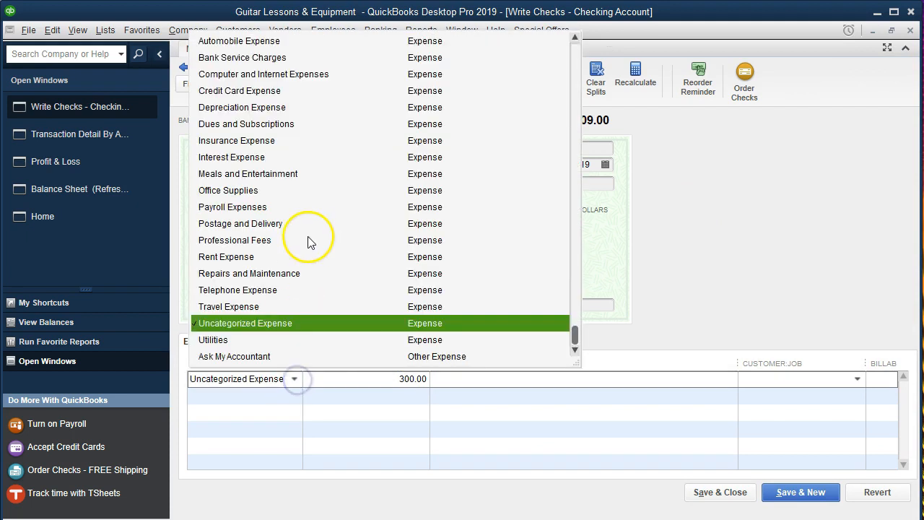
scroll(309, 242, "up", 4)
scroll(309, 243, "up", 1)
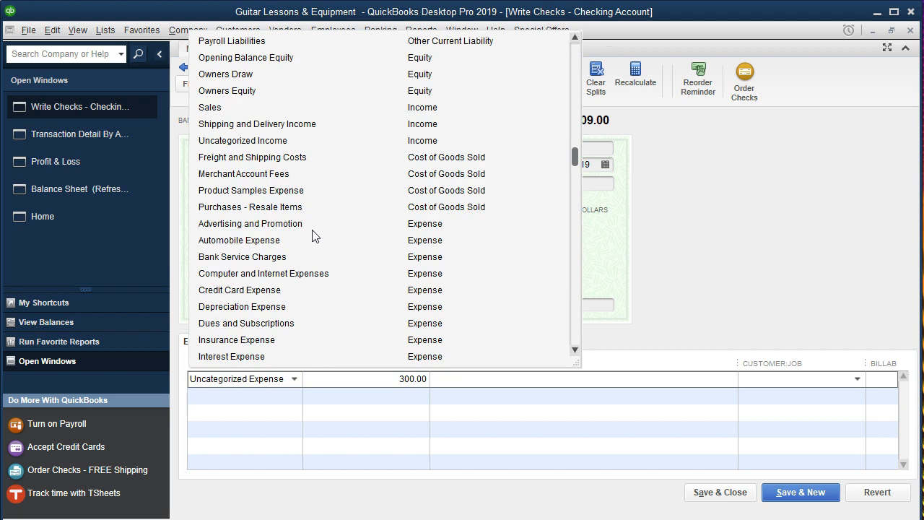
left_click(241, 76)
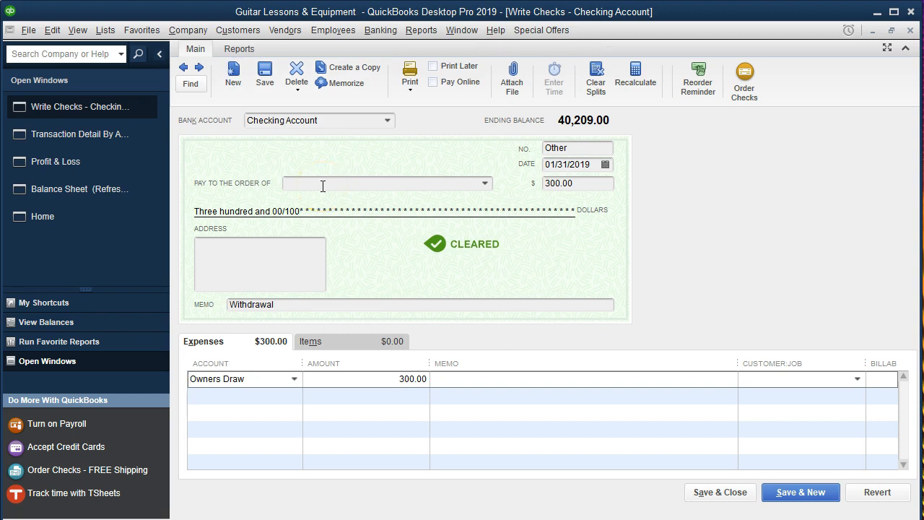
left_click(715, 493)
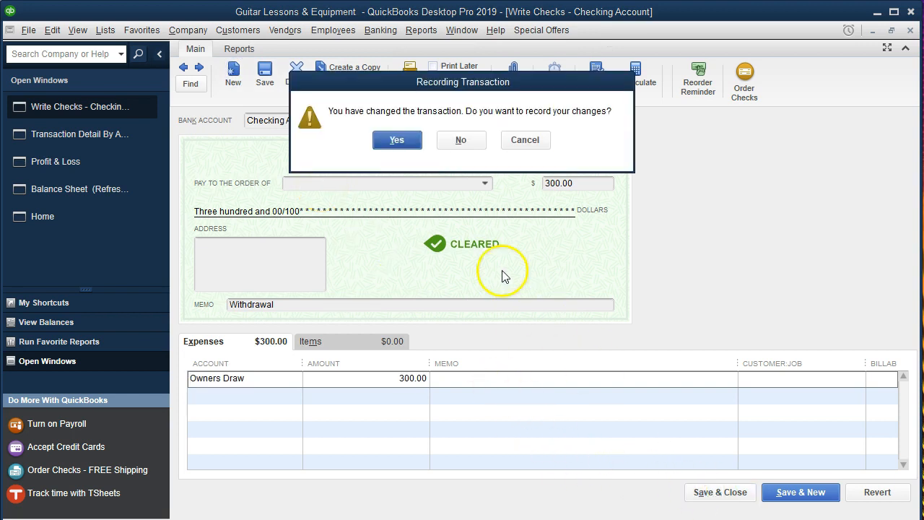
left_click(397, 141)
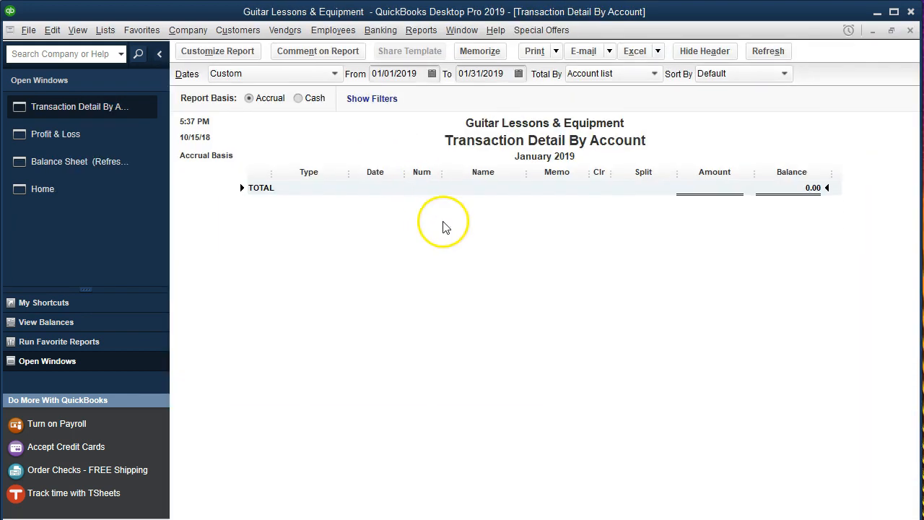
- Close the January transaction detail report and bring up the refreshed Balance Sheet to check the Owners Draw account
left_click(910, 29)
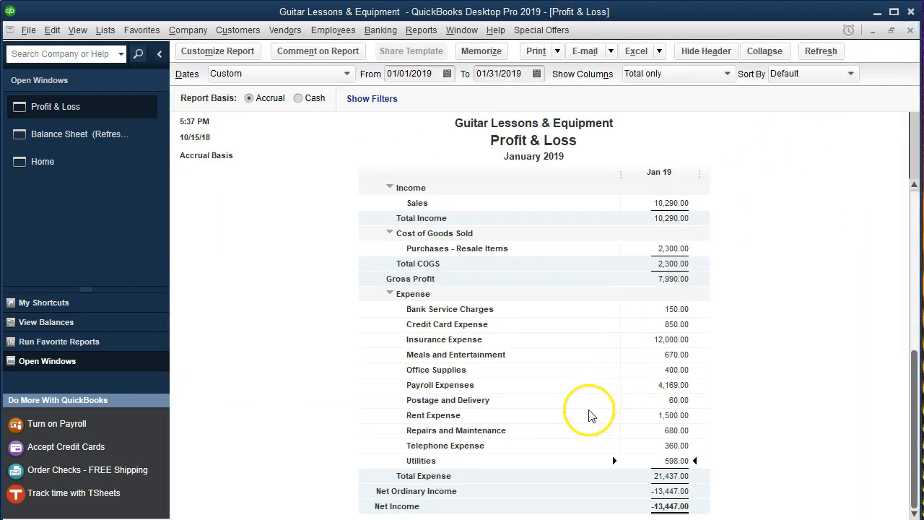
left_click(90, 138)
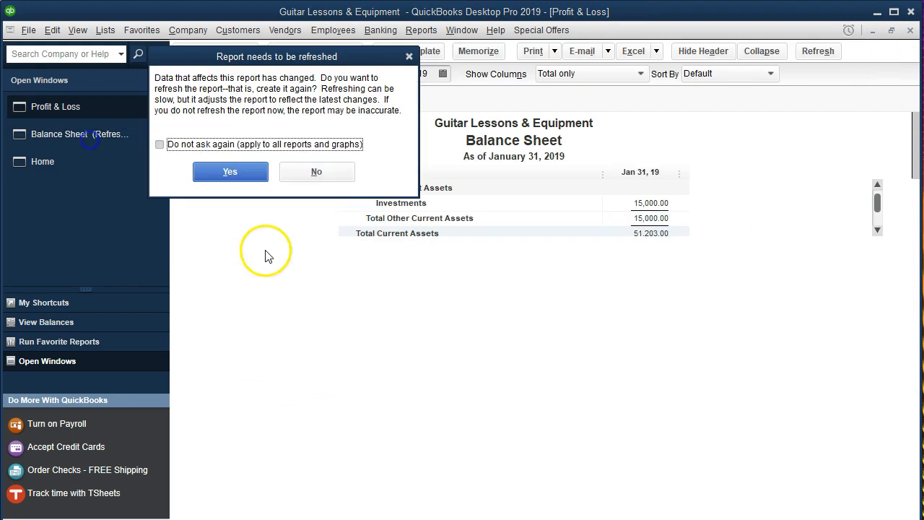
left_click(237, 173)
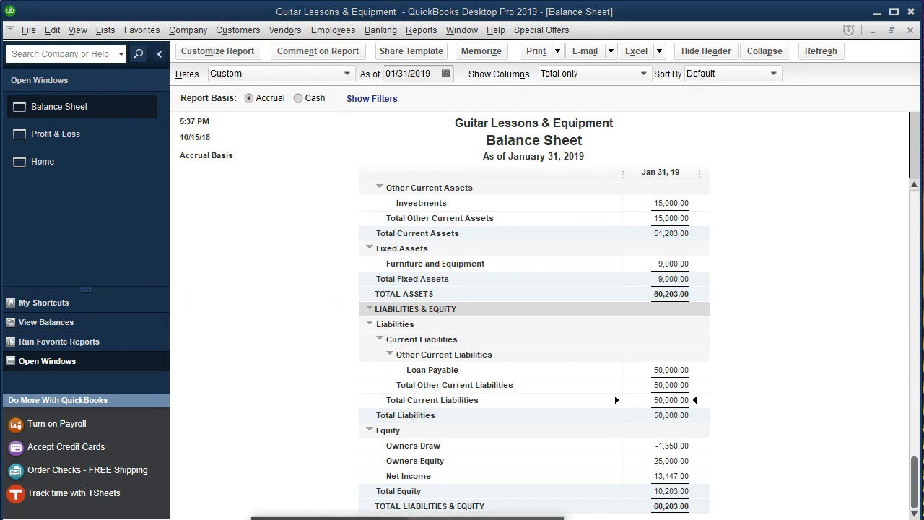
- Review the February open items document in Word, then return to QuickBooks and set the Balance Sheet date to 02/28/2019
left_click(418, 514)
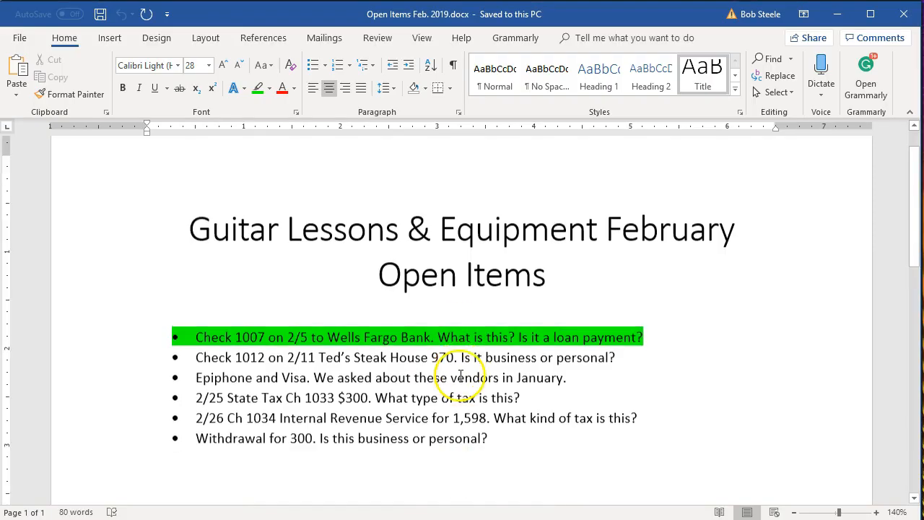
scroll(461, 375, "down", 1)
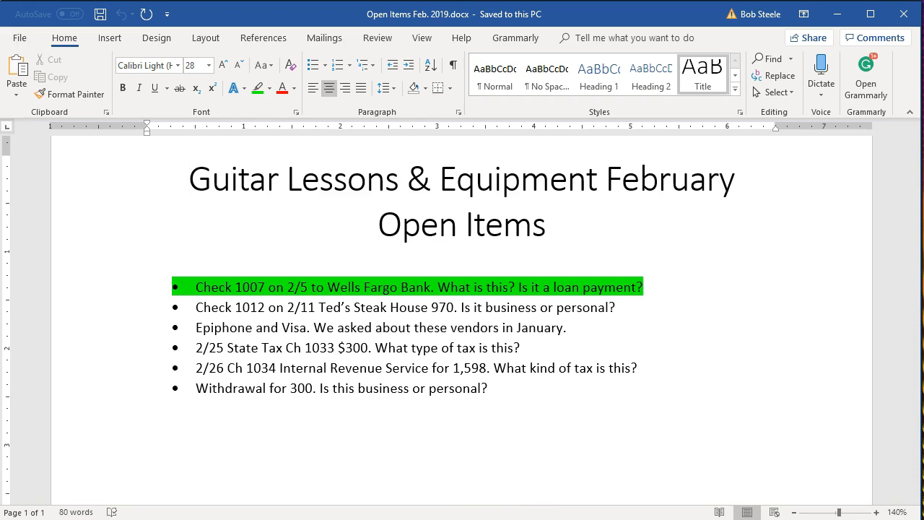
key("alt+Tab")
left_click(425, 74)
type("022819")
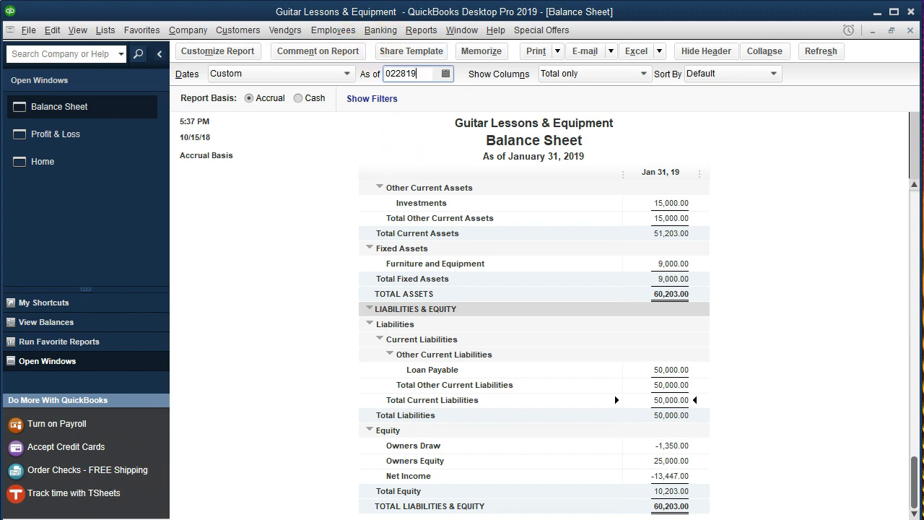
double_click(408, 74)
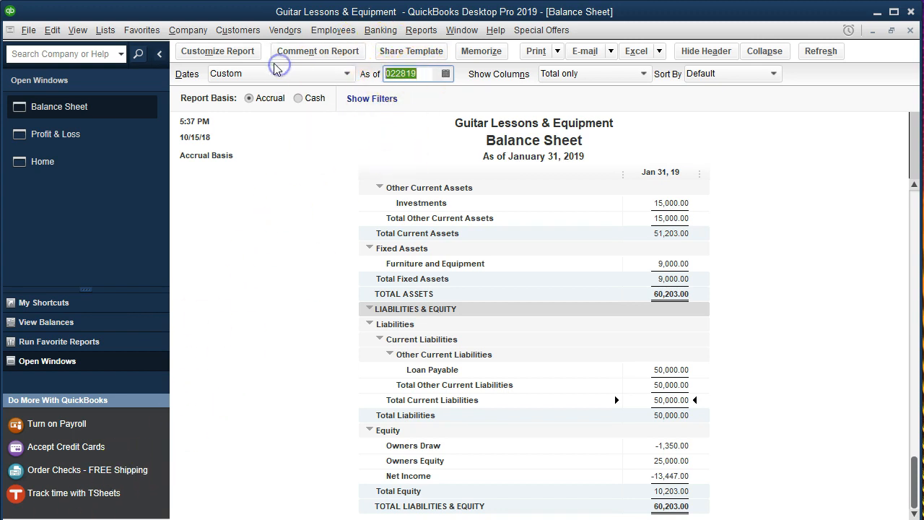
type("02/28/2019")
key("Tab")
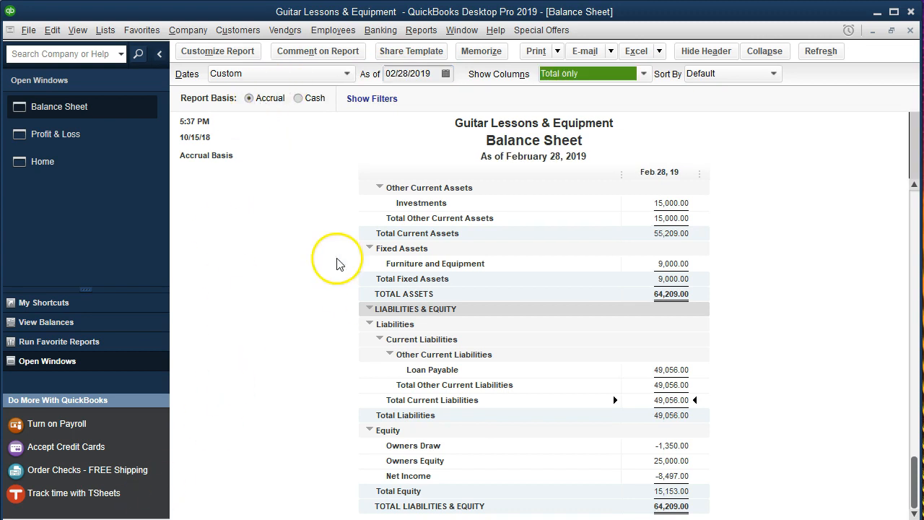
- Set the Profit & Loss report's date range to 02/01/2019 through 02/28/2019
left_click(90, 146)
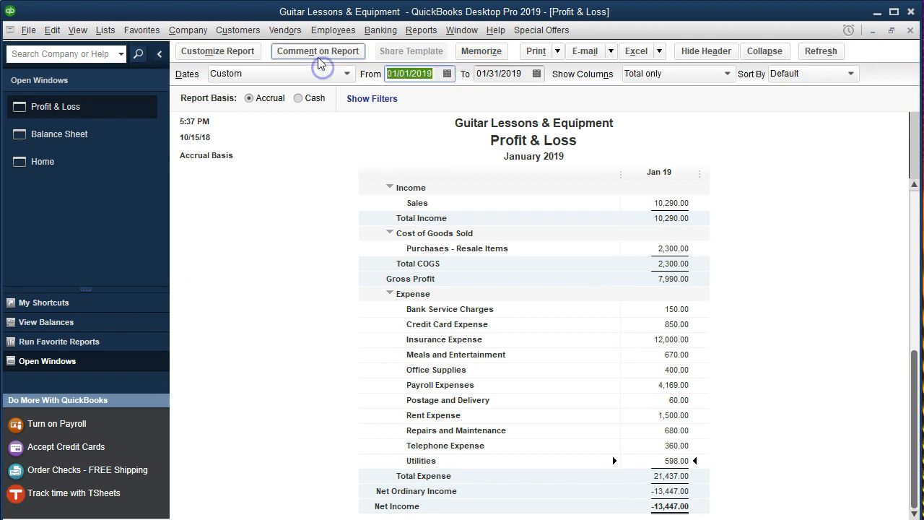
type("020118")
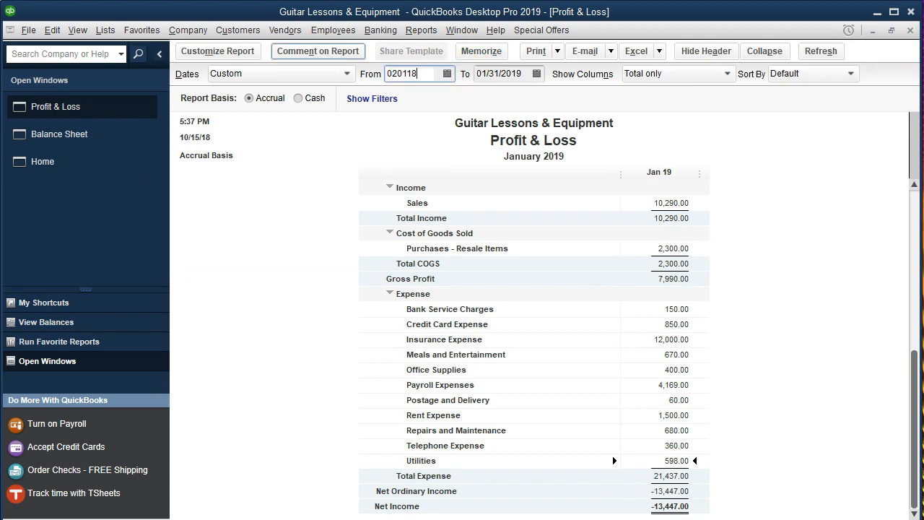
key("BackSpace")
type("9")
key("Tab")
type("02/28/2019")
key("Tab")
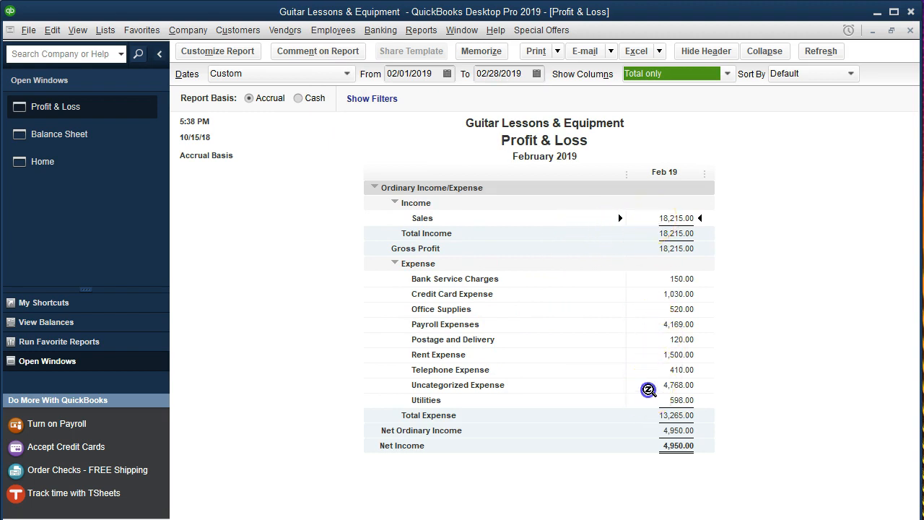
- Open the February Uncategorized Expense transactions and reclassify Ted's Steak House check 1012 to Meals and Entertainment, recording the change
left_click(648, 390)
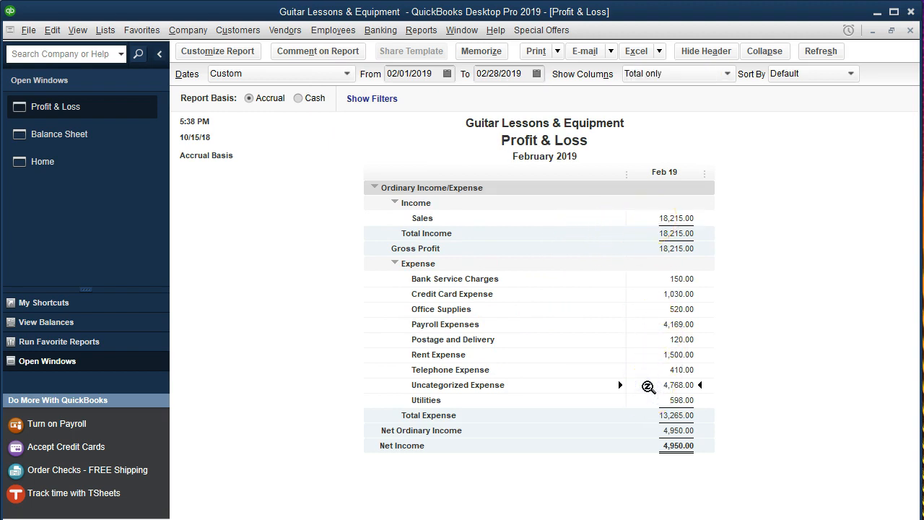
double_click(648, 388)
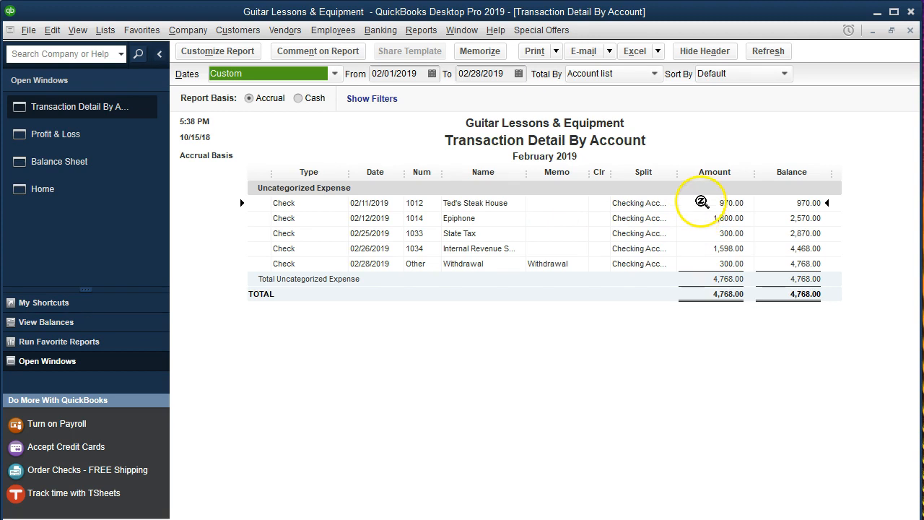
double_click(704, 202)
left_click(287, 378)
left_click(293, 379)
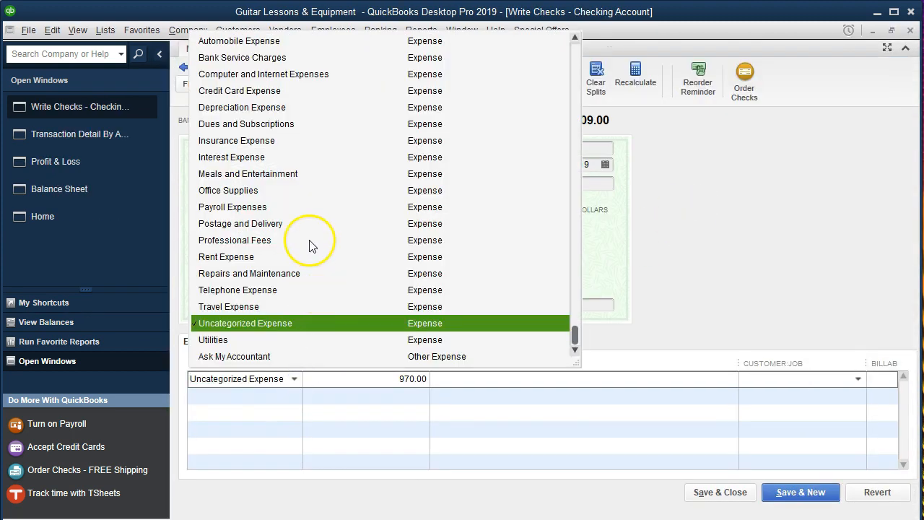
left_click(267, 174)
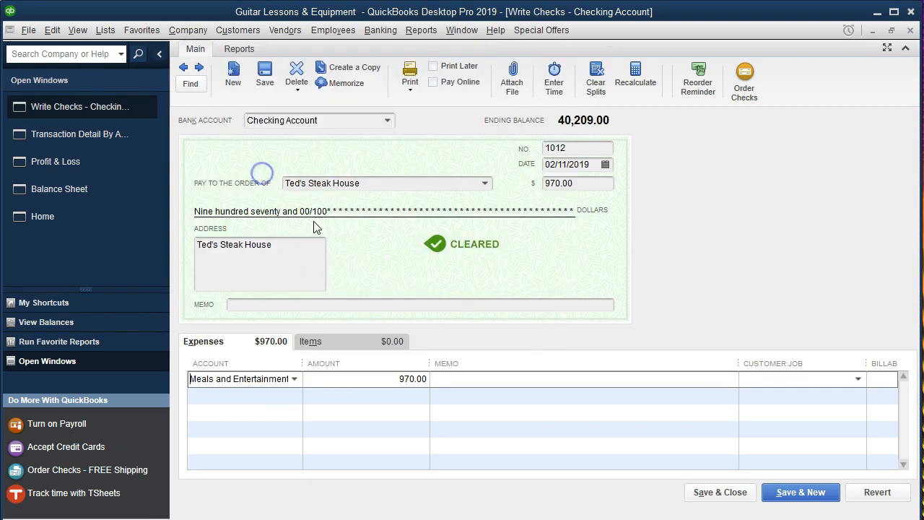
left_click(715, 493)
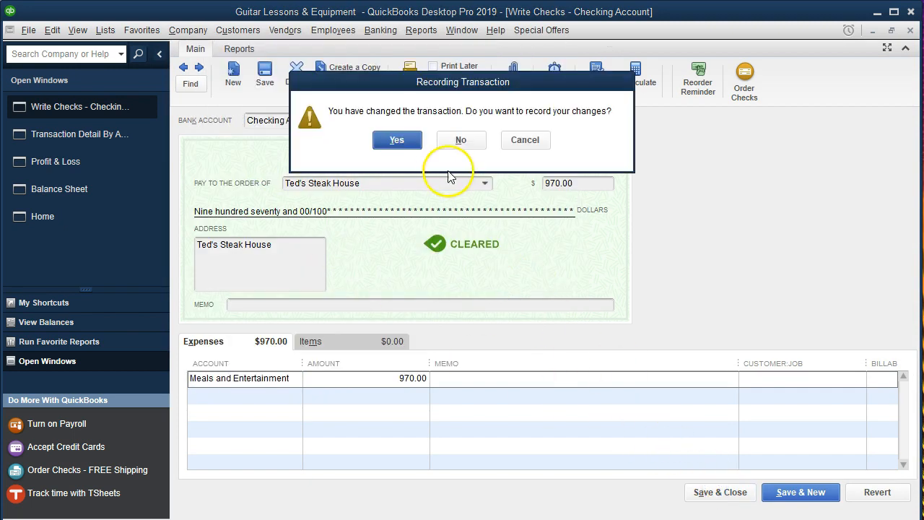
left_click(398, 140)
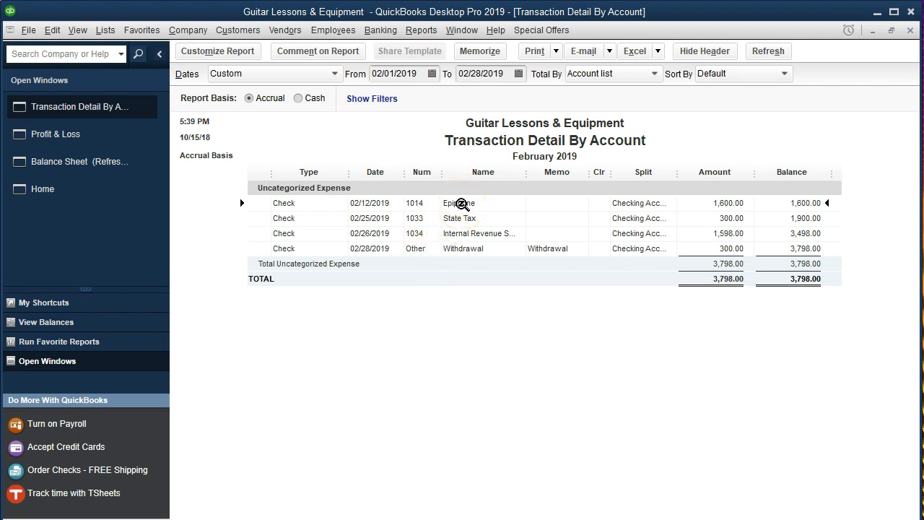
- Reclassify Epiphone check 1014 to the Purchases - Resale Items cost of goods sold account, then save and record the change
double_click(460, 203)
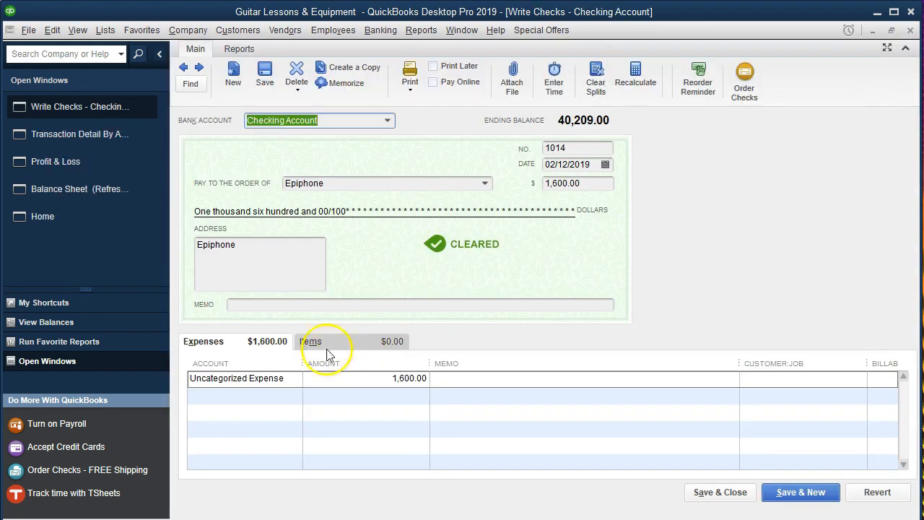
left_click(279, 378)
left_click(293, 378)
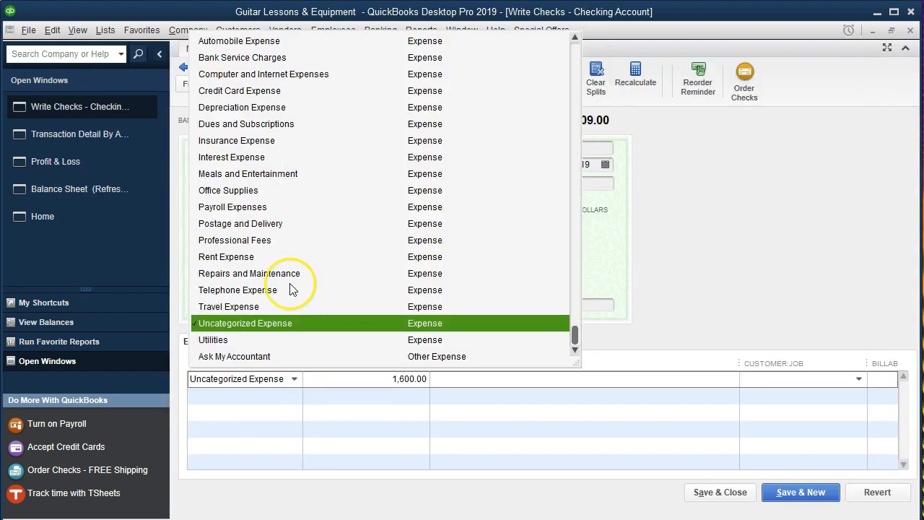
scroll(292, 289, "up", 2)
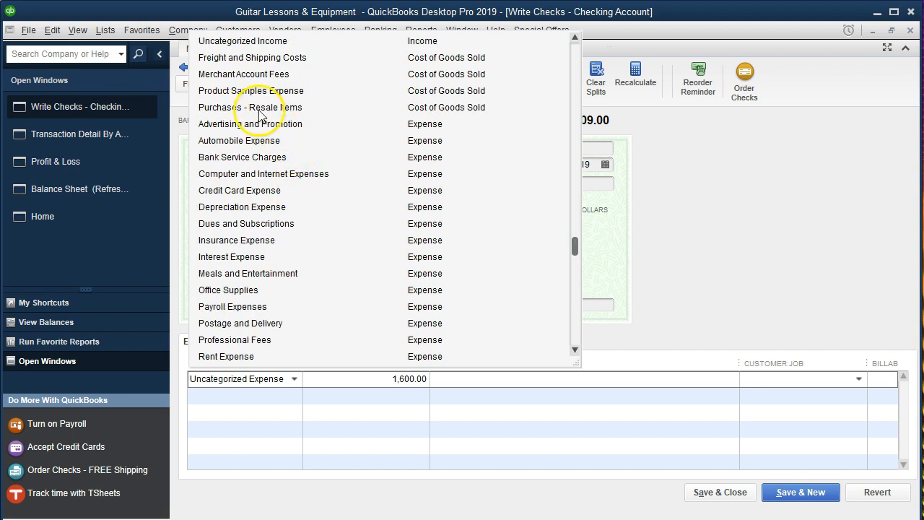
left_click(265, 108)
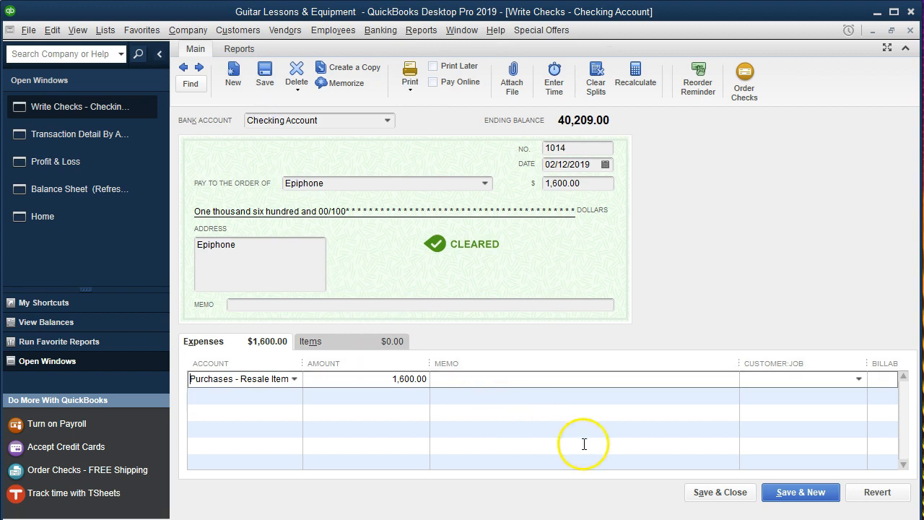
left_click(705, 502)
left_click(397, 140)
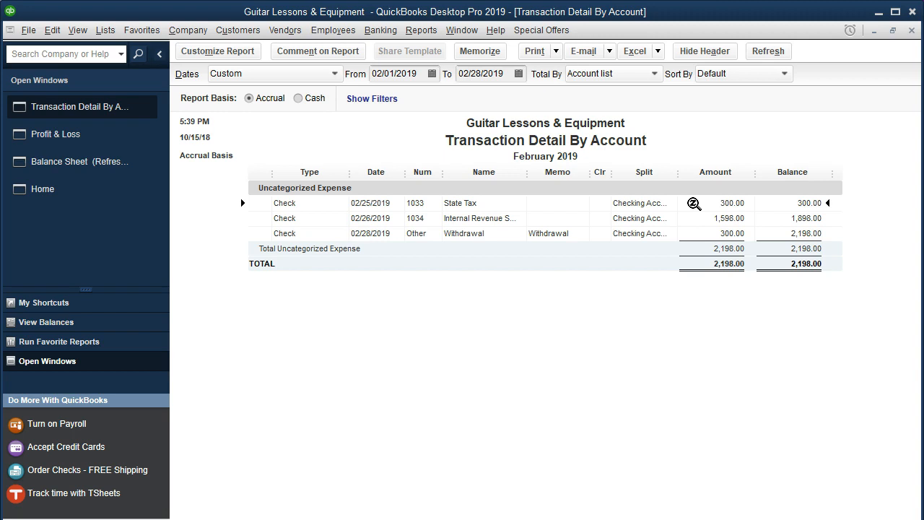
- Open State Tax check 1033 and replace its expense line account with Sales Tax Expense
double_click(690, 233)
double_click(702, 203)
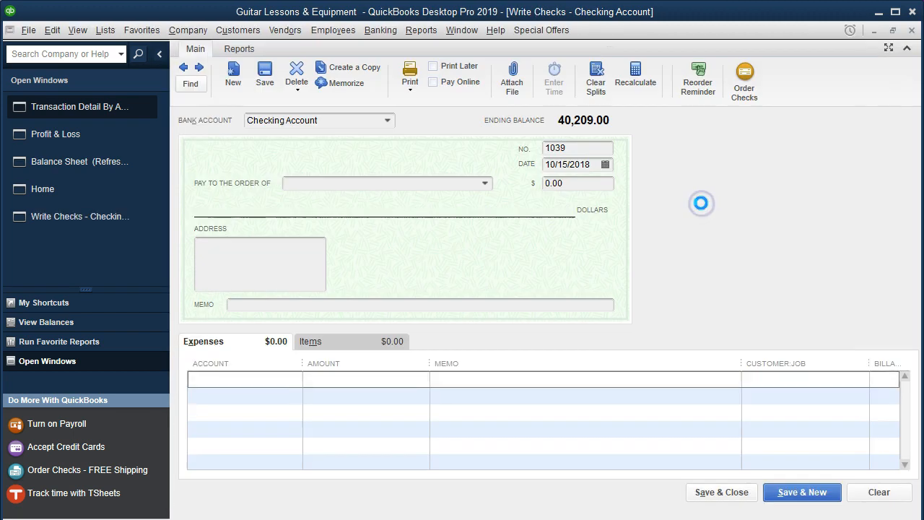
left_click(293, 383)
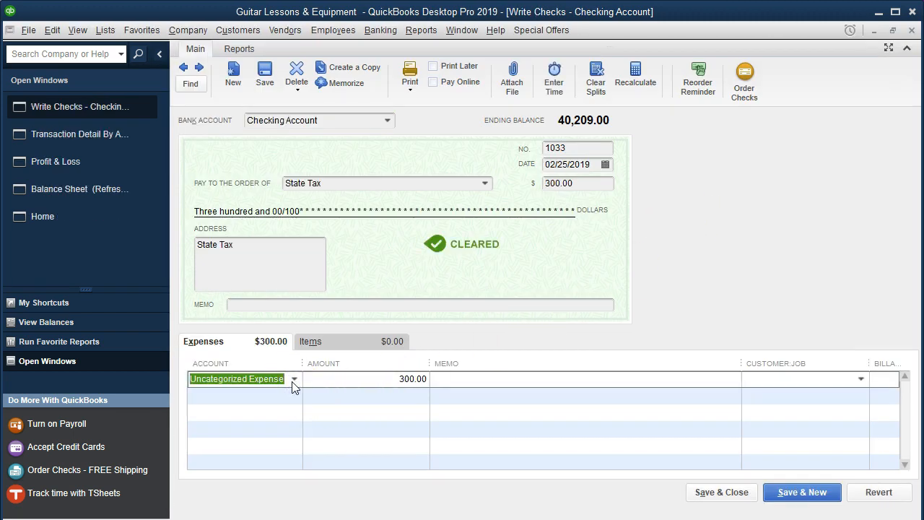
left_click(293, 380)
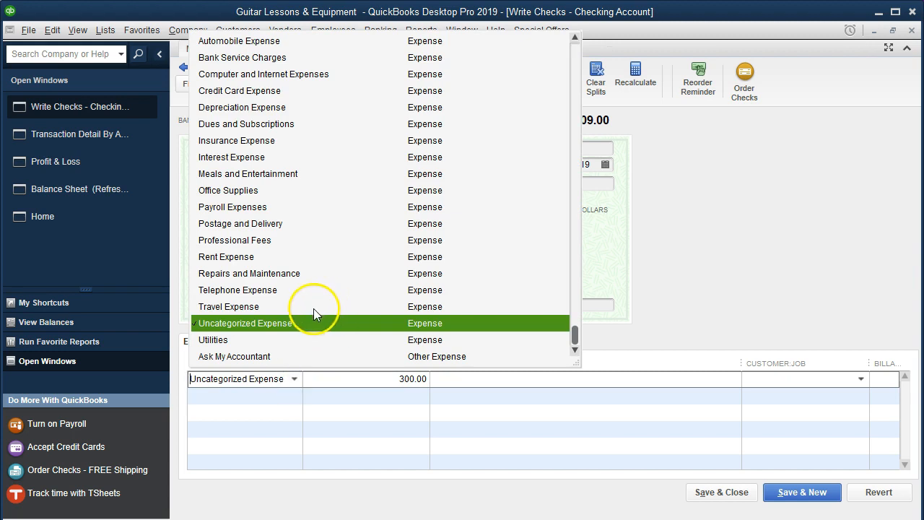
left_click(193, 378)
left_click_drag(192, 377, 412, 364)
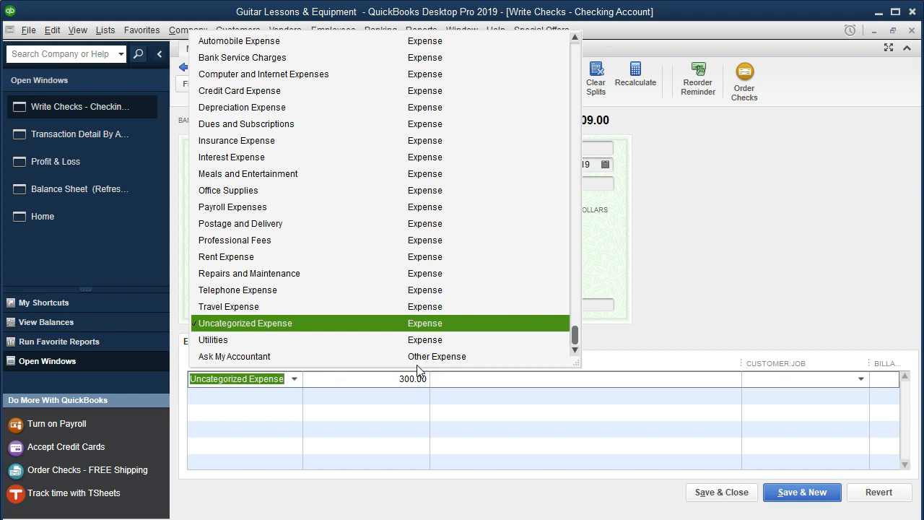
type("Sales Tax Expense")
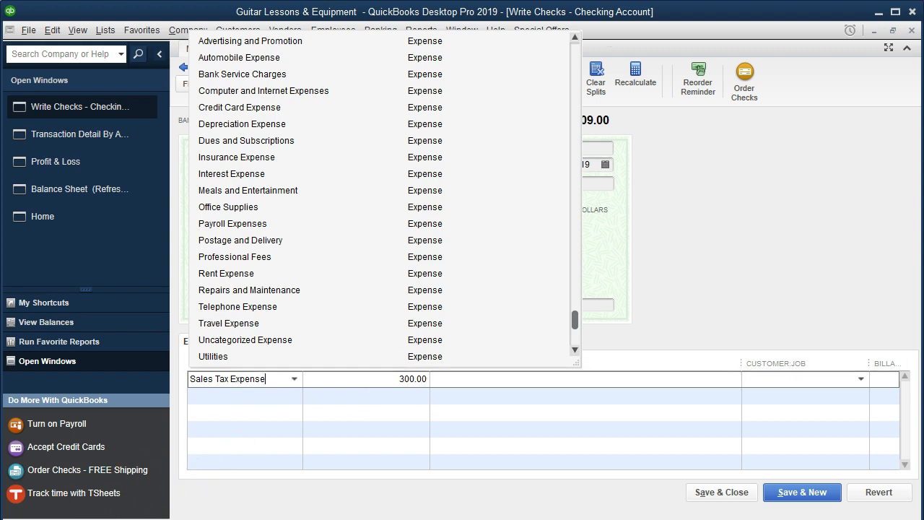
- Set up Sales Tax Expense as a new account of type Expense and save it
left_click(284, 383)
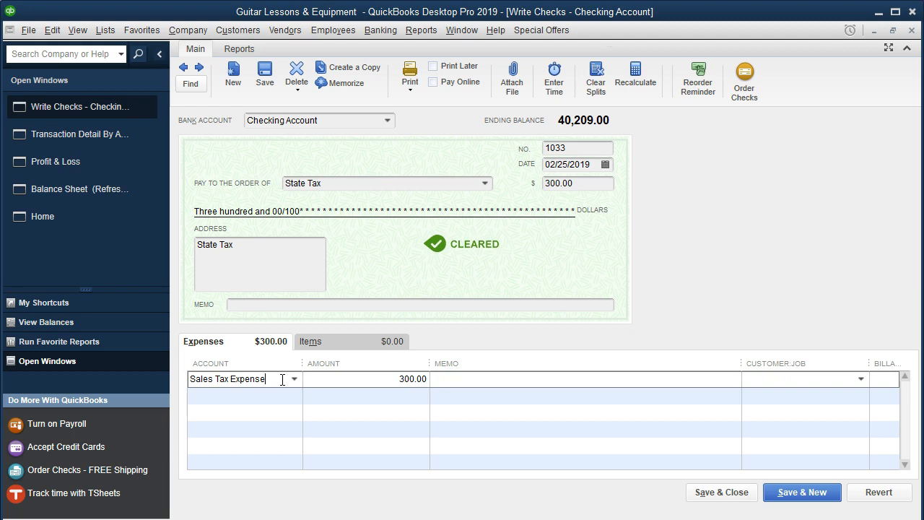
key("Tab")
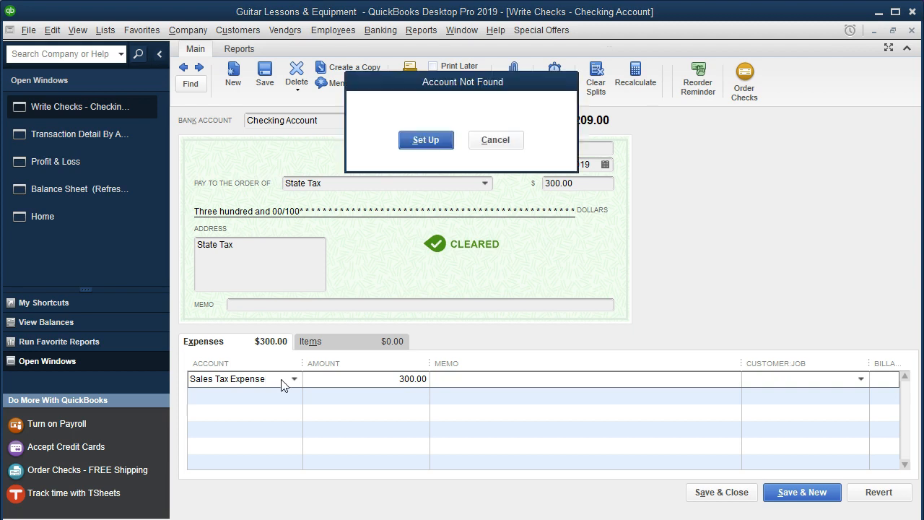
left_click(423, 141)
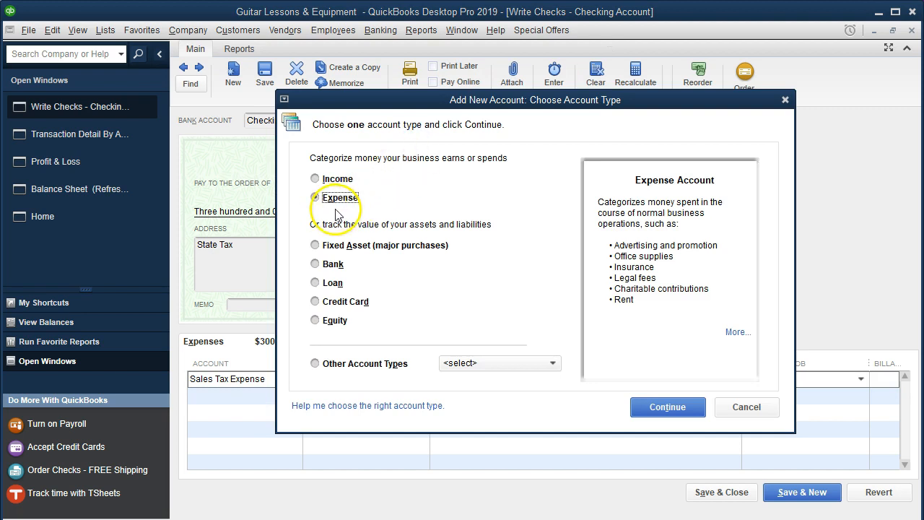
left_click(657, 406)
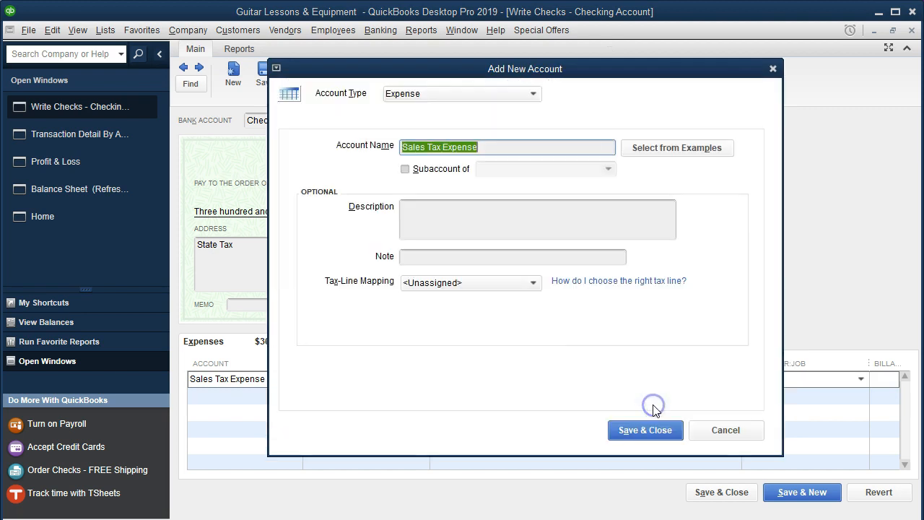
left_click(652, 431)
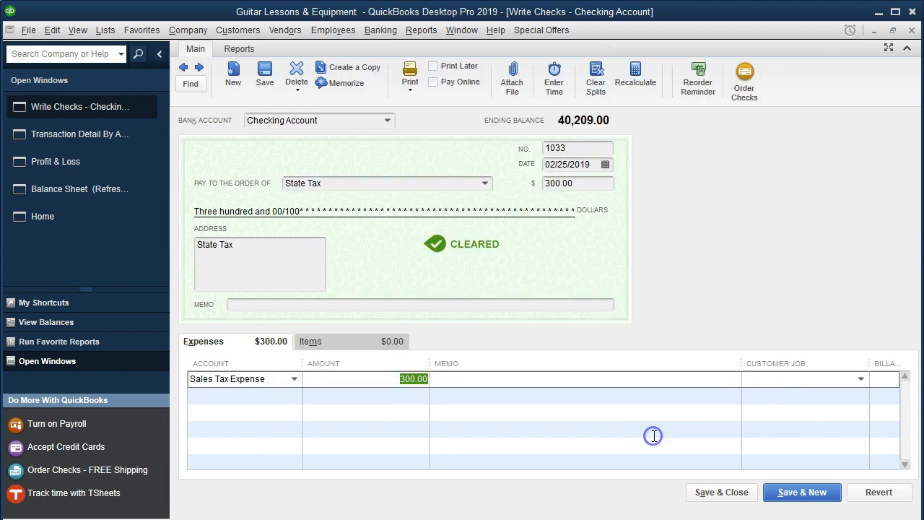
- Save and record the change to check 1033, then refresh and close the February transaction detail report
left_click(733, 498)
left_click(409, 145)
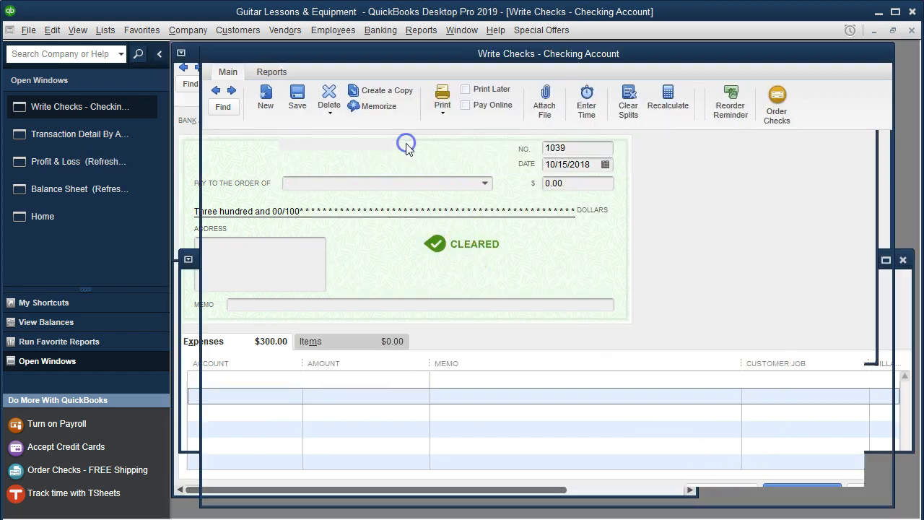
left_click(240, 170)
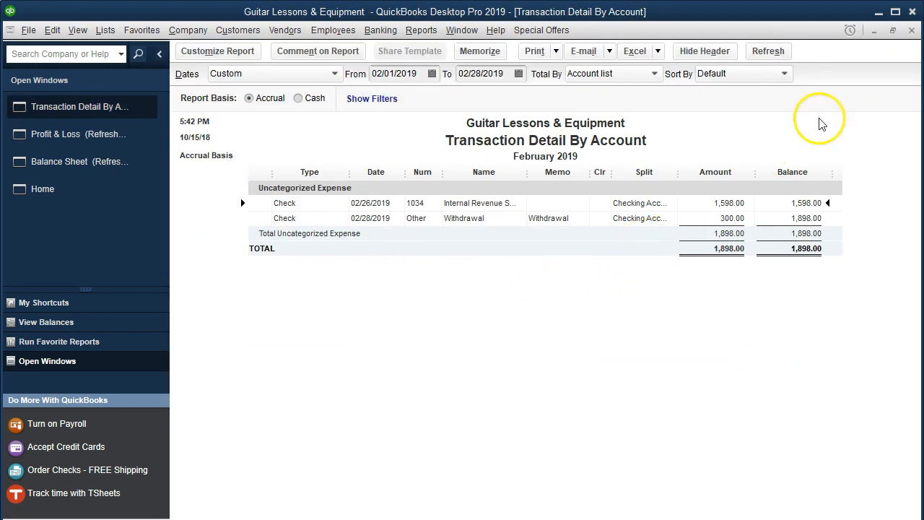
left_click(911, 30)
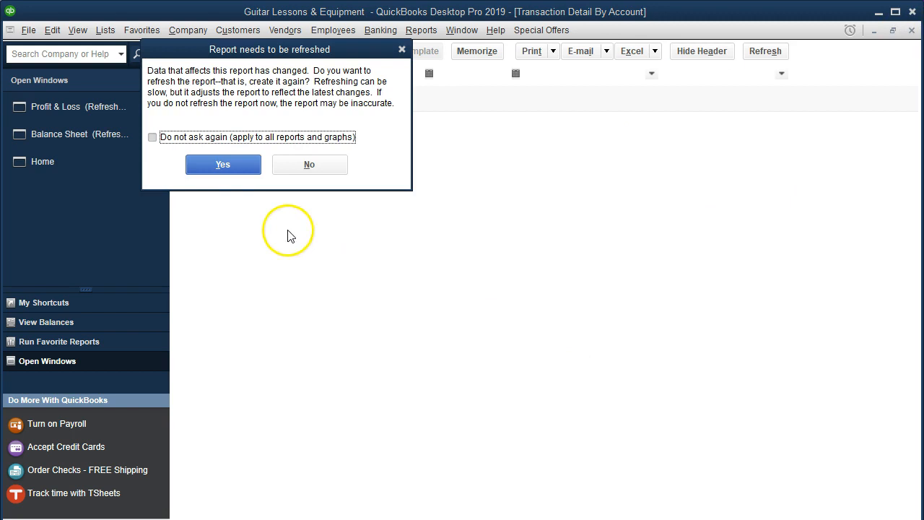
- Refresh the February Profit & Loss report and open Internal Revenue Service check 1034 from its Uncategorized Expense detail
left_click(236, 168)
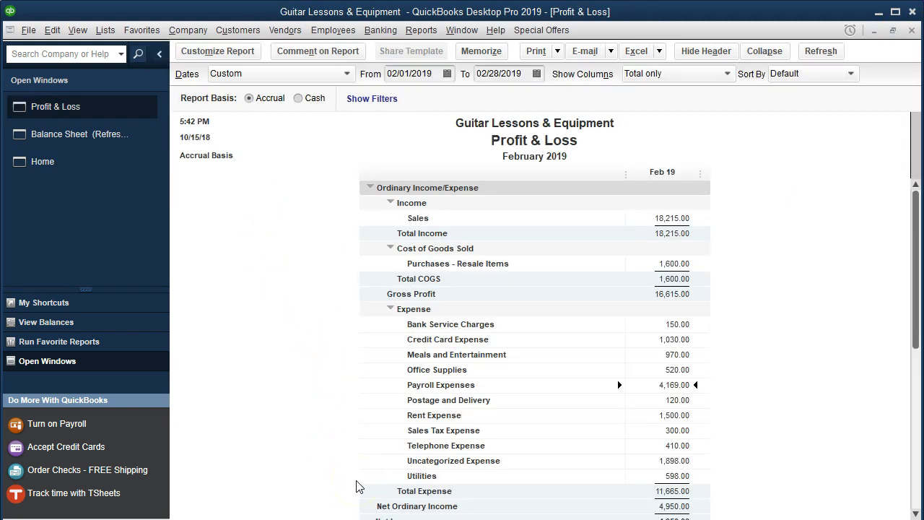
scroll(359, 485, "down", 1)
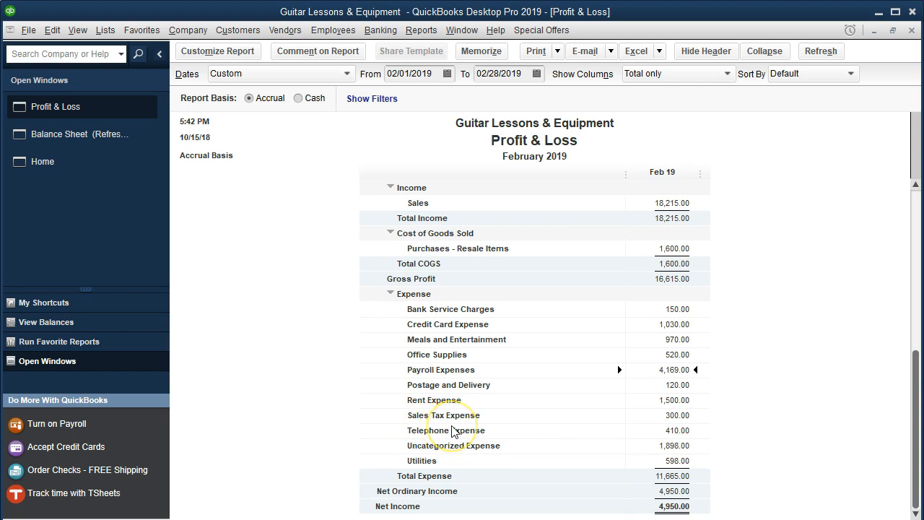
double_click(656, 445)
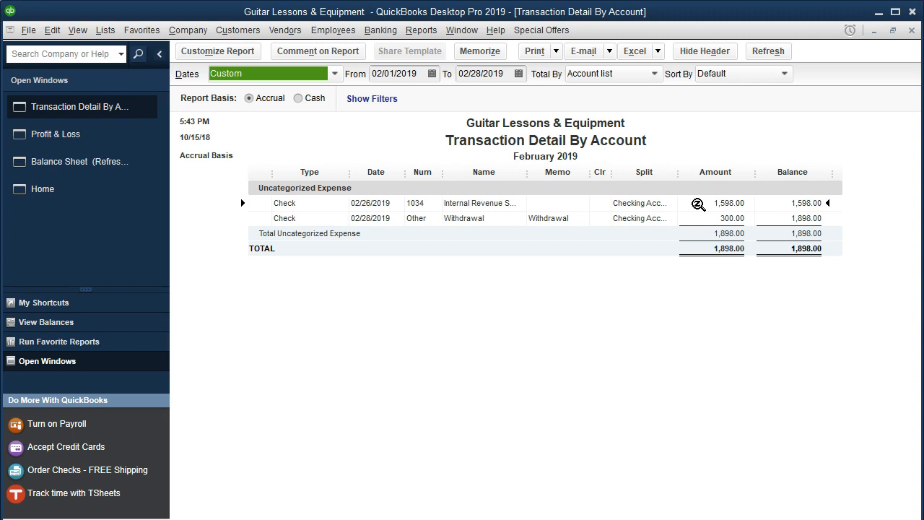
double_click(698, 204)
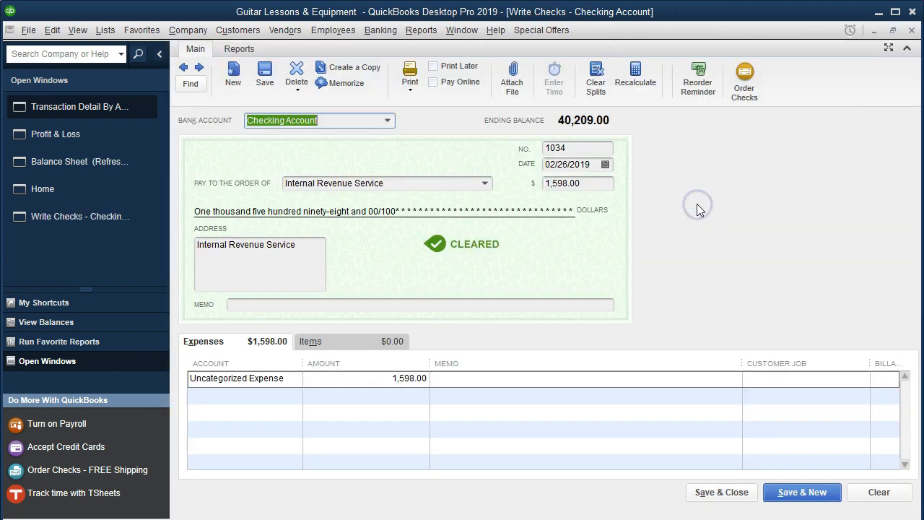
- Reclassify Internal Revenue Service check 1034 to the Owners Draw equity account, then save and record the change
left_click(291, 378)
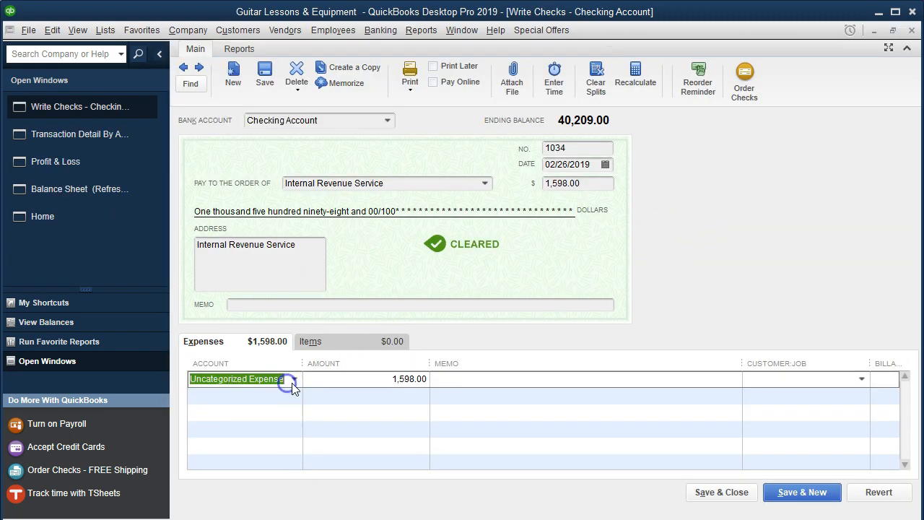
left_click(295, 378)
scroll(340, 252, "up", 4)
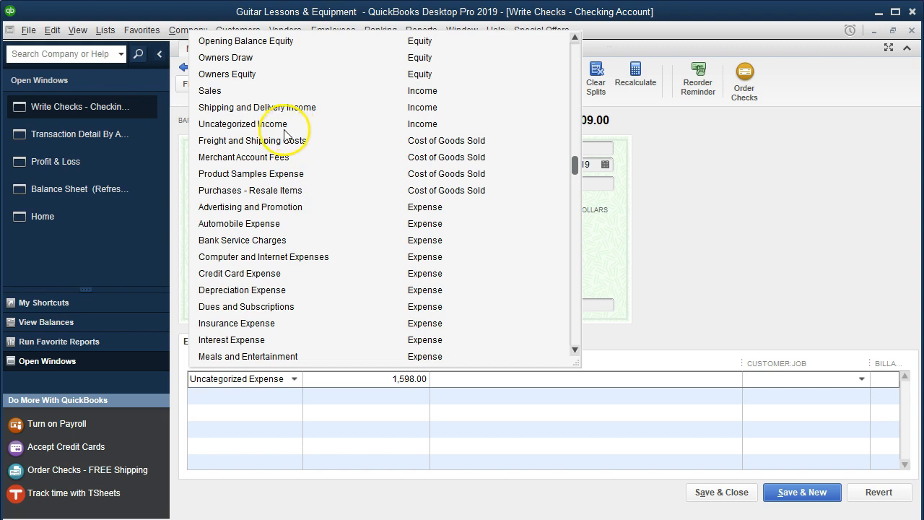
scroll(286, 134, "up", 1)
left_click(254, 110)
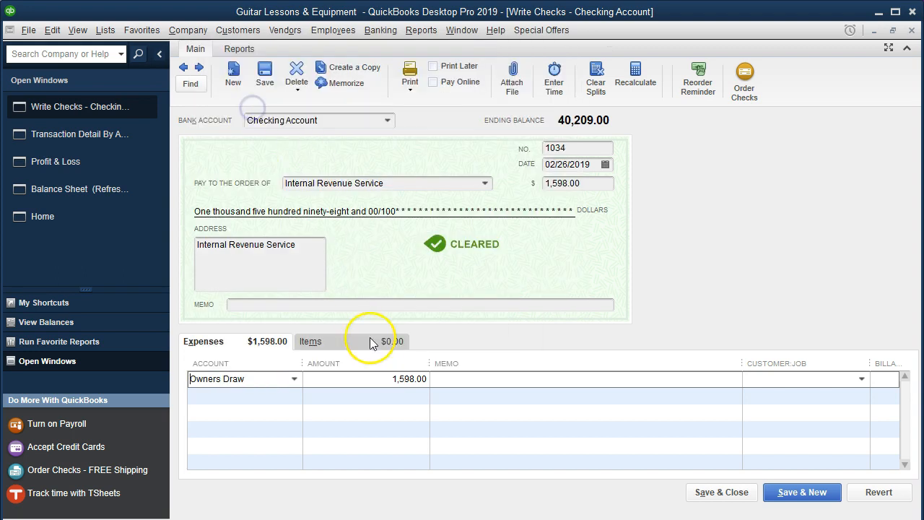
key("Tab")
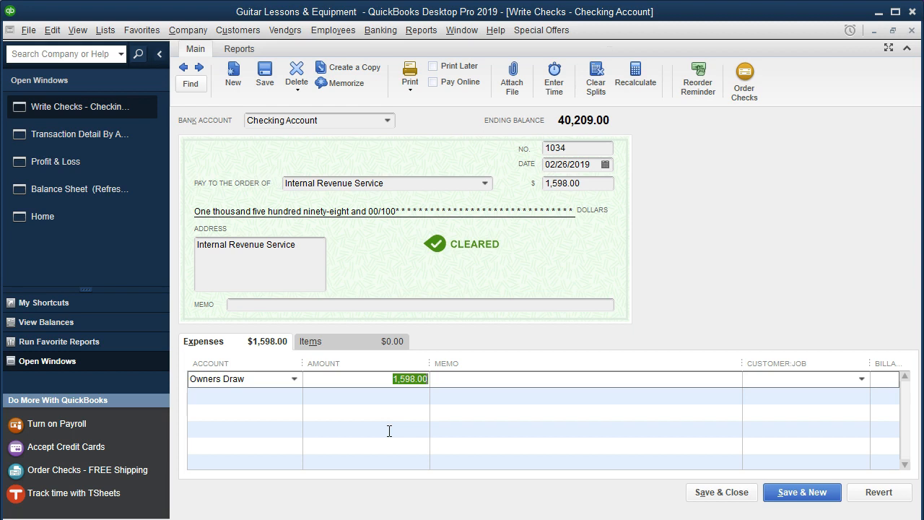
left_click(709, 498)
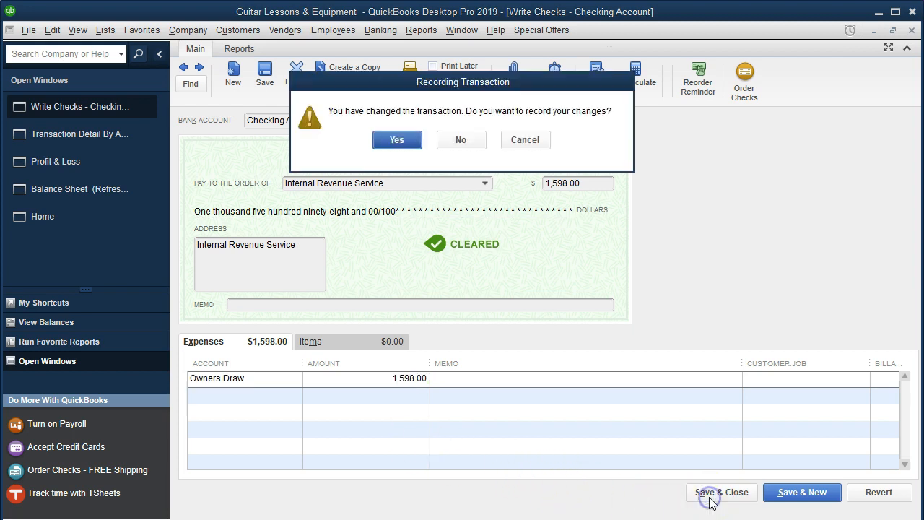
left_click(404, 142)
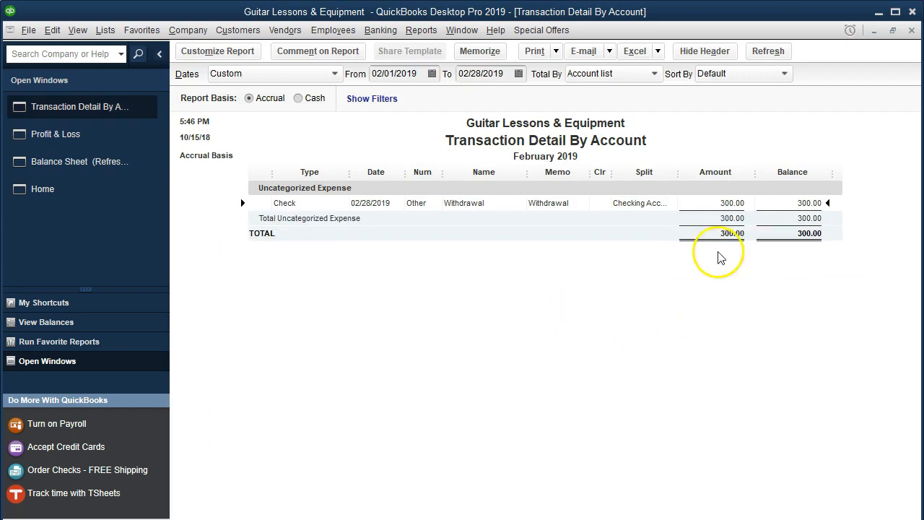
- Close the transaction detail report, then check Owners Draw on the refreshed Balance Sheet before returning to the Profit & Loss
left_click(911, 30)
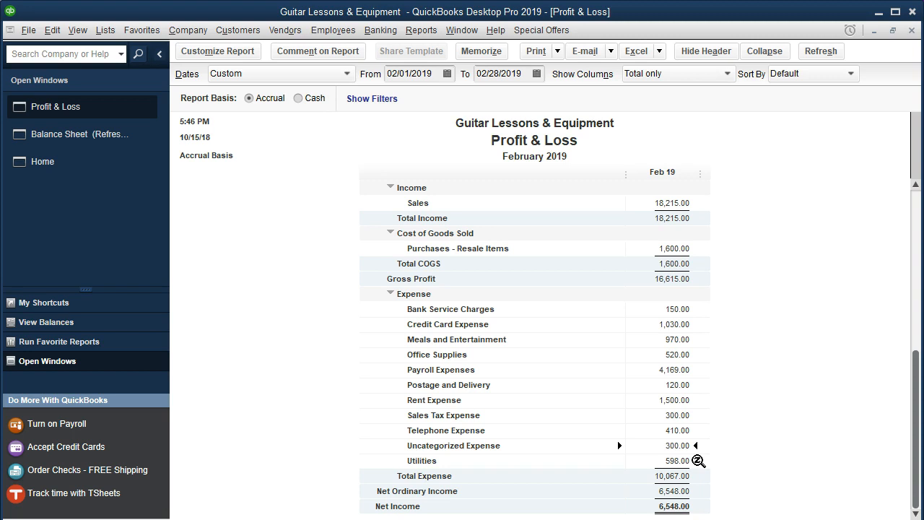
left_click(108, 135)
left_click(229, 158)
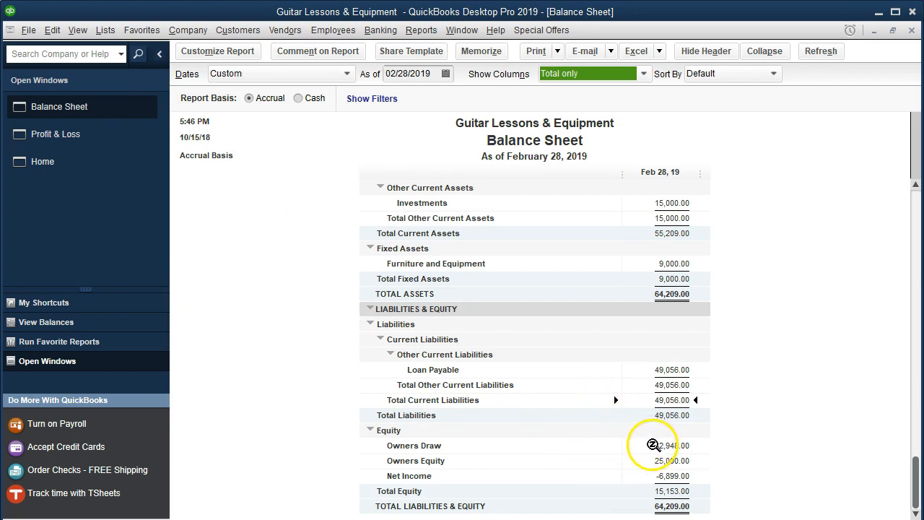
left_click(653, 444)
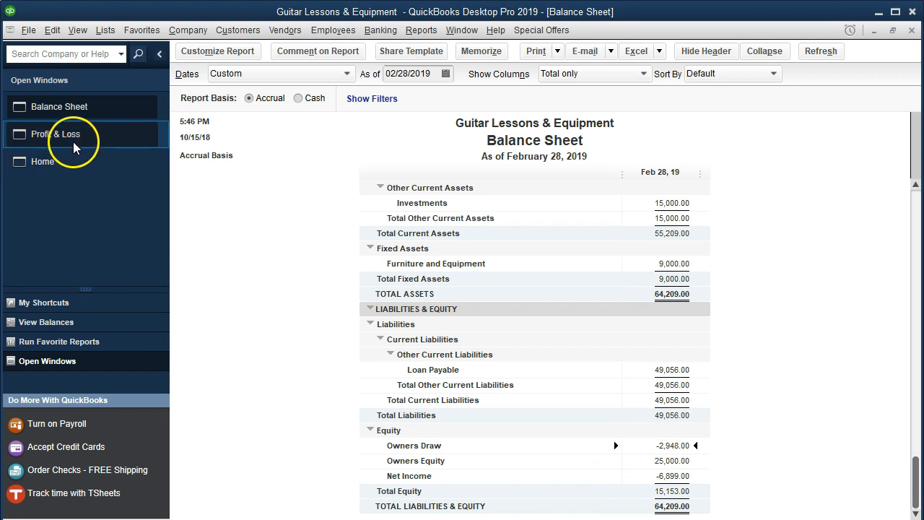
left_click(47, 135)
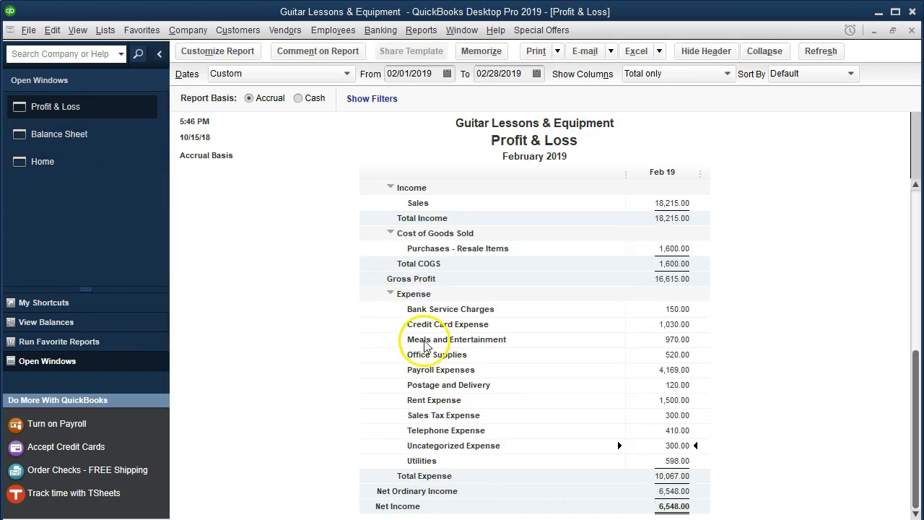
- Open the 02/28/2019 Withdrawal check from the Uncategorized Expense detail of the February Profit & Loss
left_click(658, 445)
double_click(658, 445)
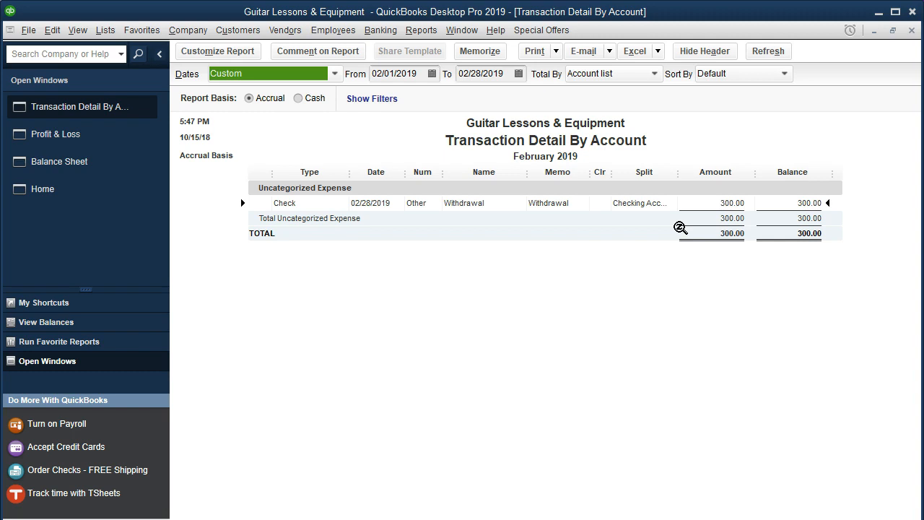
double_click(691, 204)
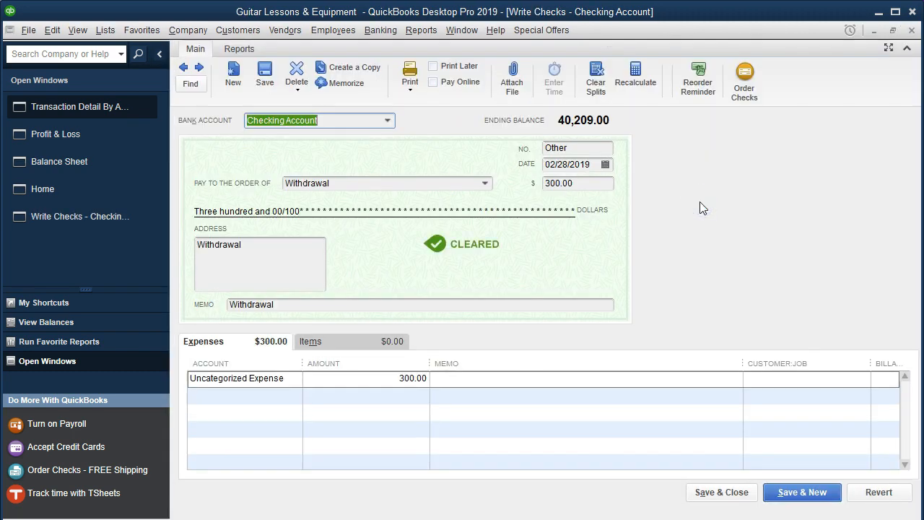
- Replace the expense line account on the Withdrawal check with Miscellaneous Expense
left_click(293, 378)
left_click(295, 379)
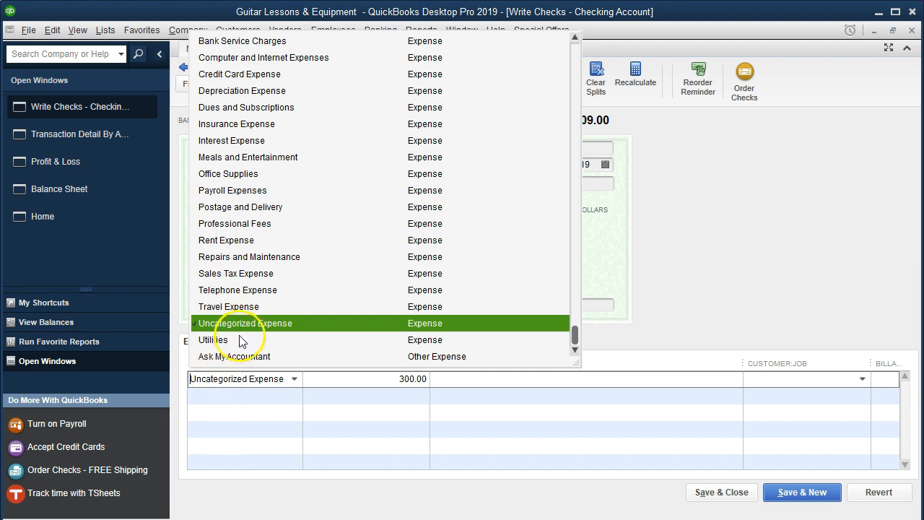
left_click(190, 378)
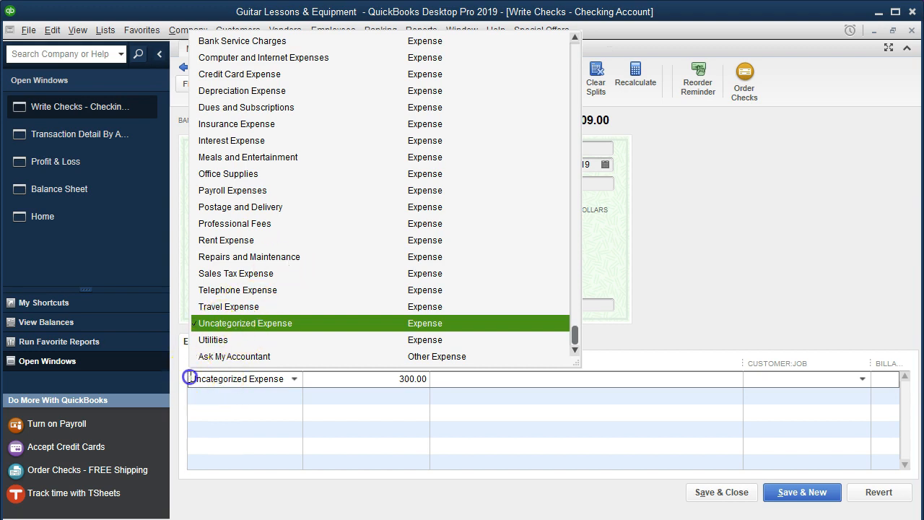
left_click(392, 379)
type("Mis")
key("BackSpace")
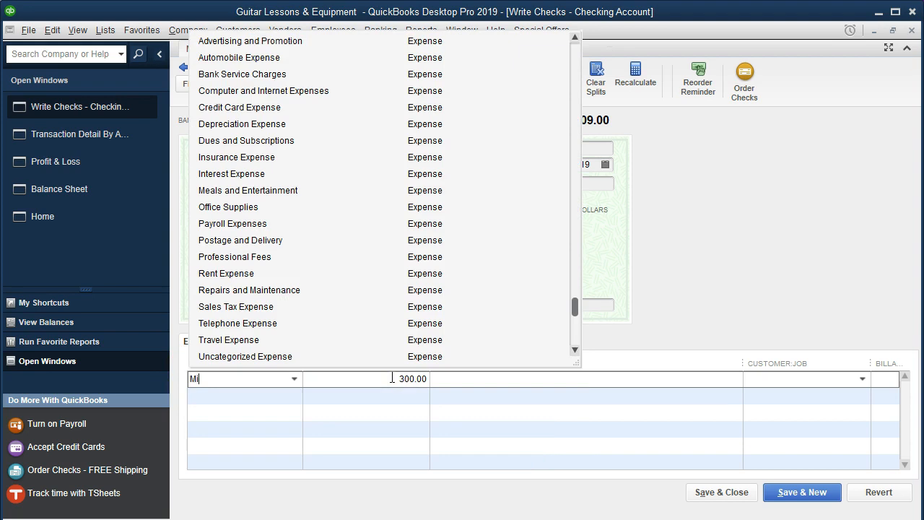
left_click(397, 378)
left_click(299, 412)
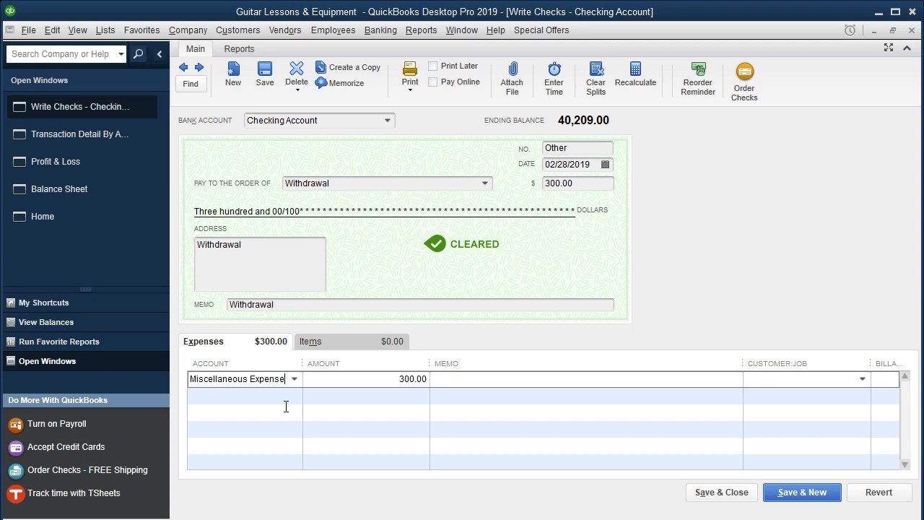
left_click(286, 407)
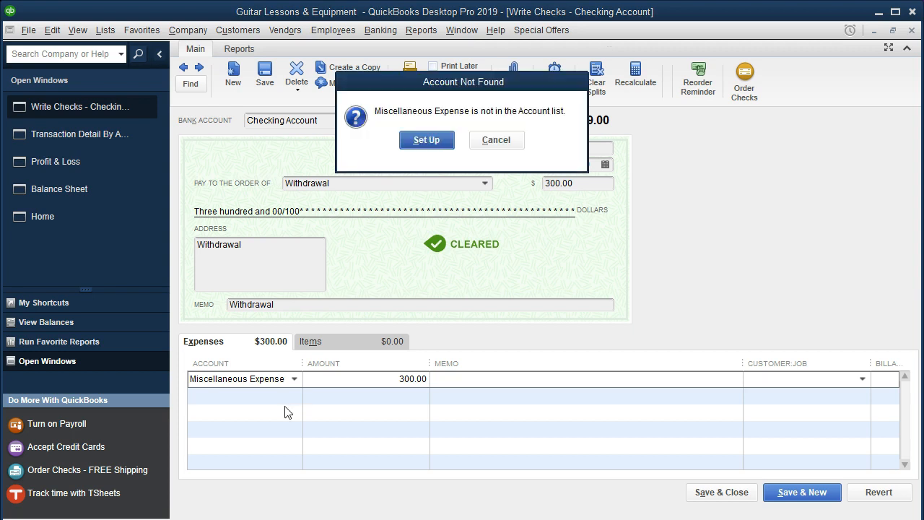
- Set up Miscellaneous Expense as a new account of type Expense, then save and record the Withdrawal check
left_click(415, 142)
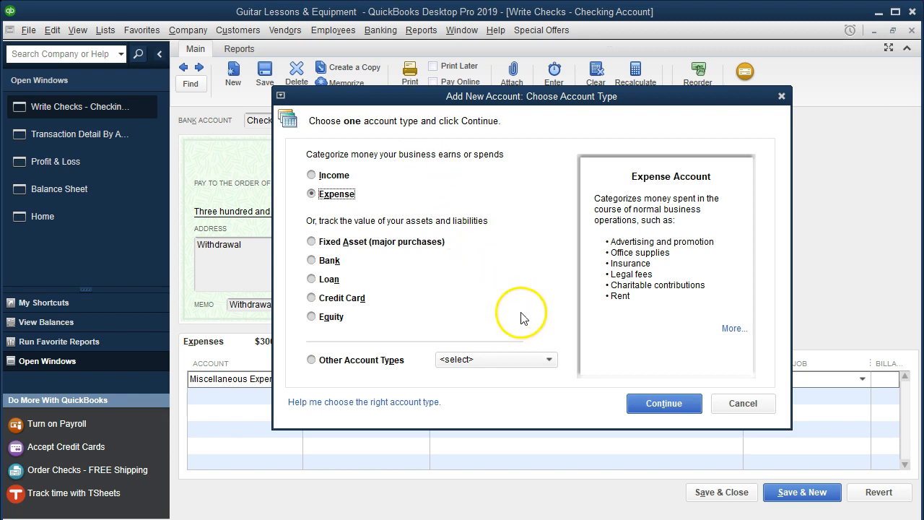
left_click(648, 404)
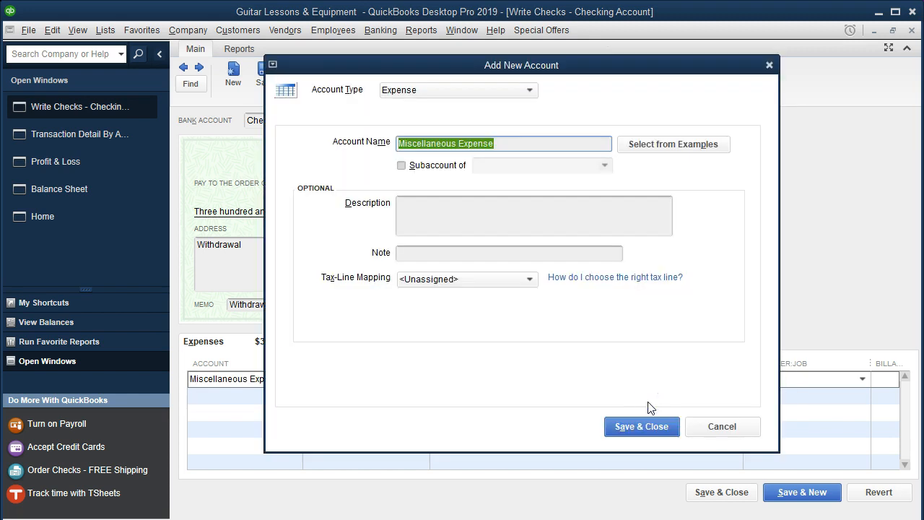
left_click(616, 425)
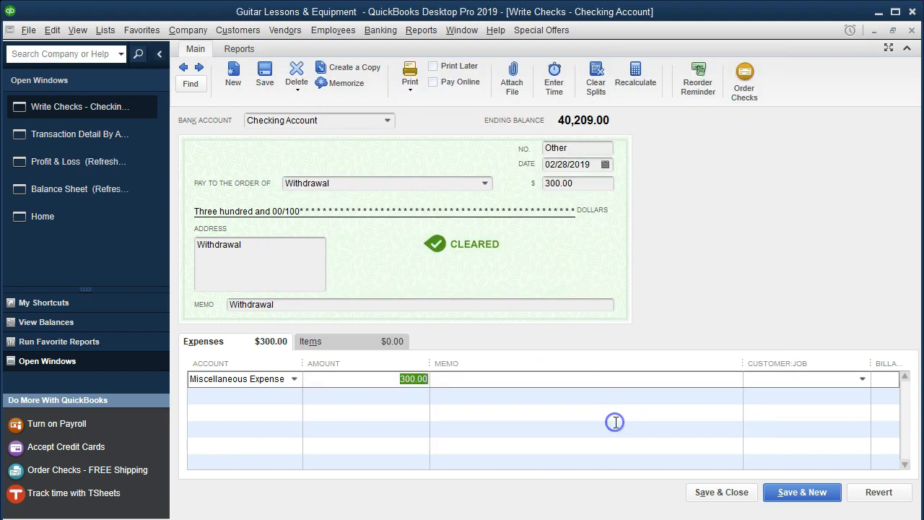
left_click(721, 491)
left_click(398, 141)
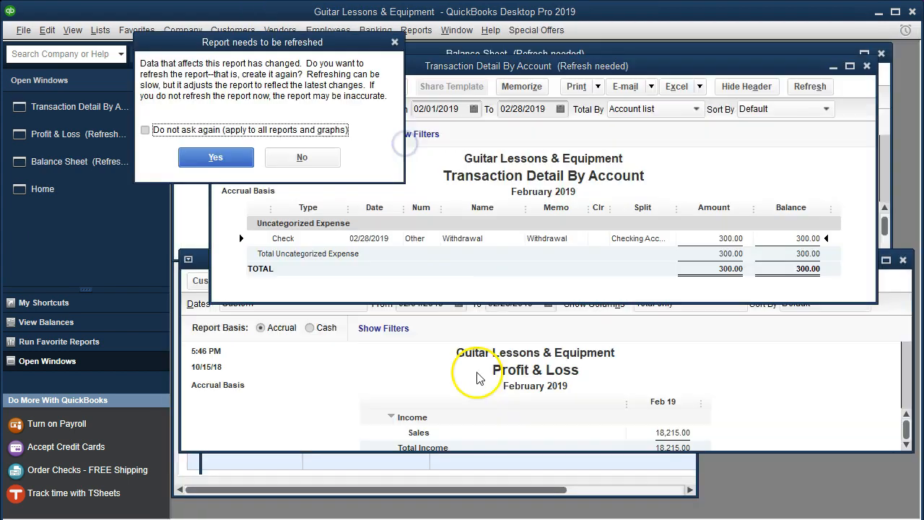
- Refresh and close the transaction detail report, then refresh the February Profit & Loss
left_click(232, 169)
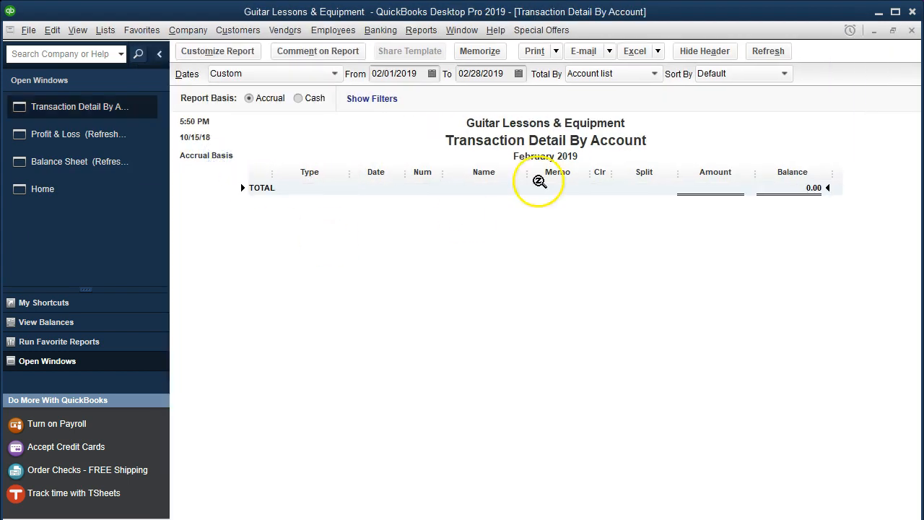
left_click(911, 30)
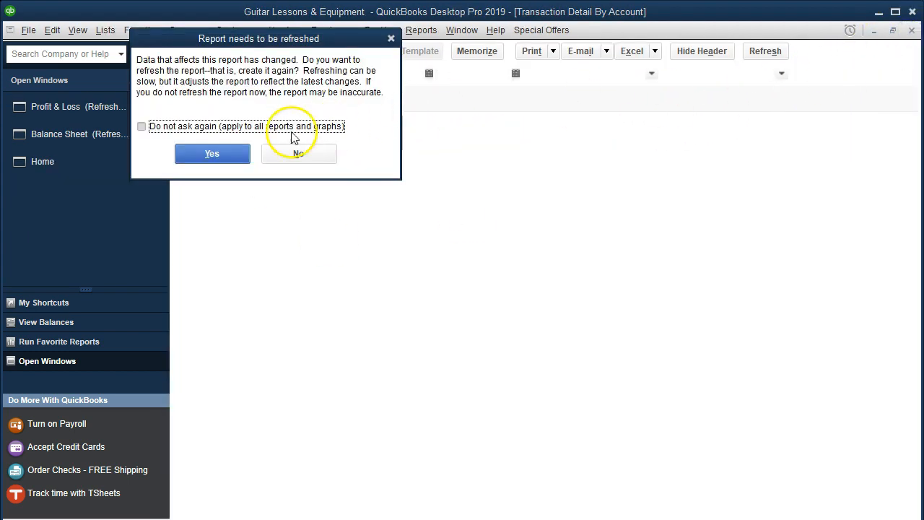
left_click(237, 153)
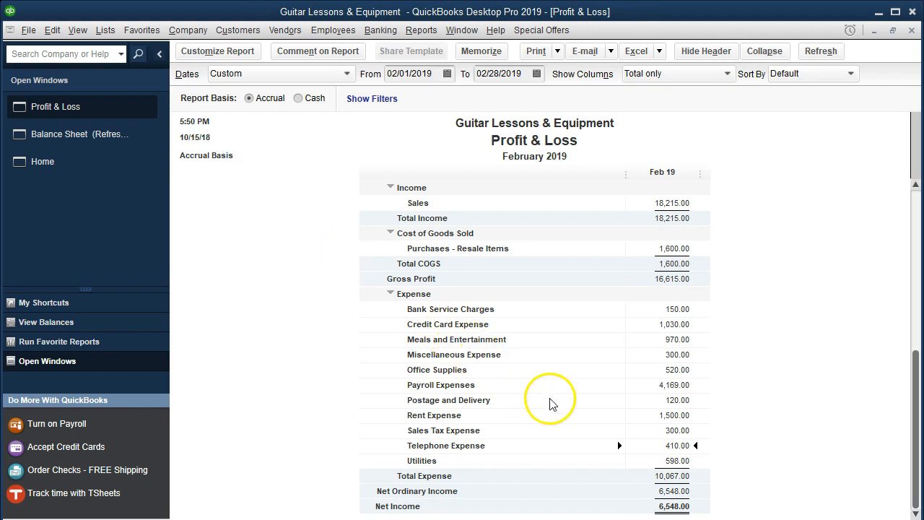
- Review the February Profit & Loss against the February open items list in the Word document, then return to QuickBooks
scroll(552, 389, "up", 1)
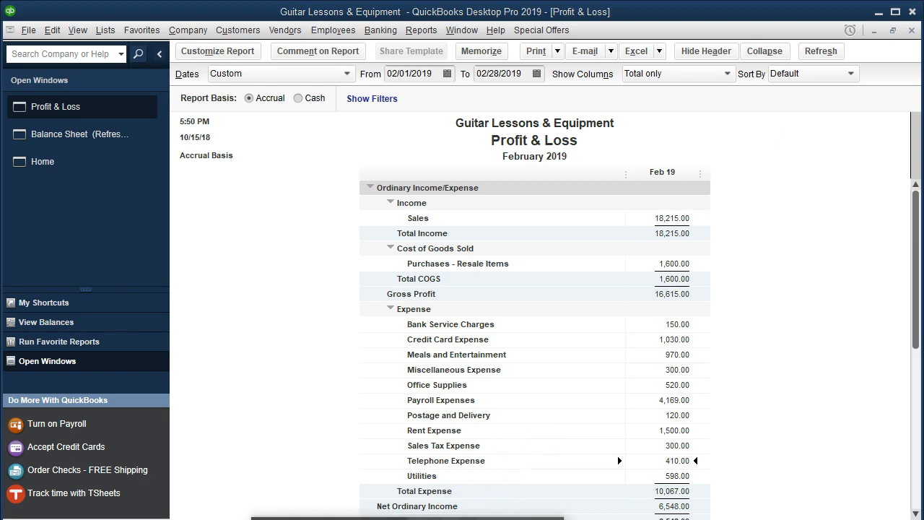
left_click(410, 518)
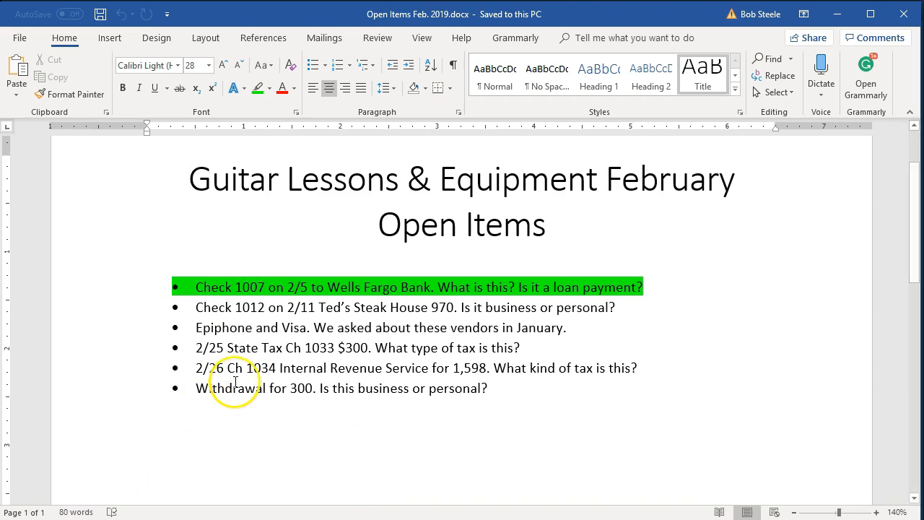
left_click(836, 14)
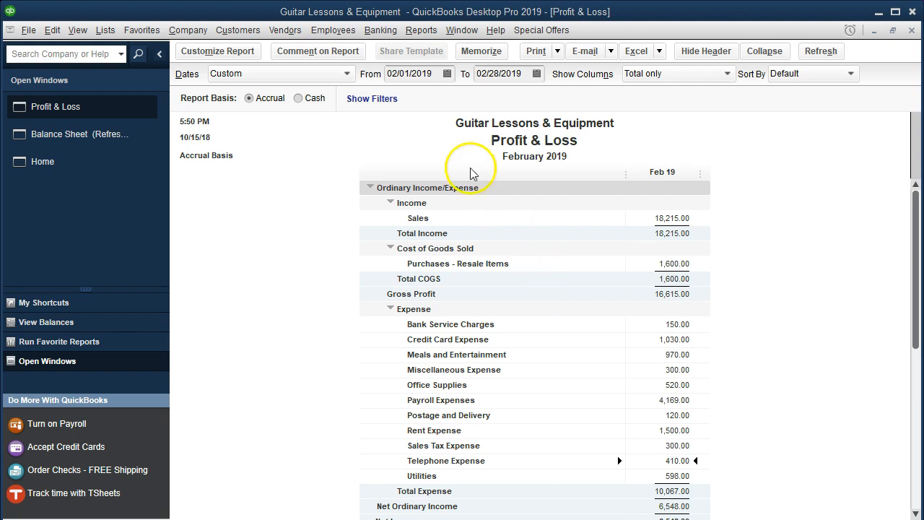
- Set the Profit & Loss report's start date to 01/01/2019 so it covers January through February 2019
left_click(423, 76)
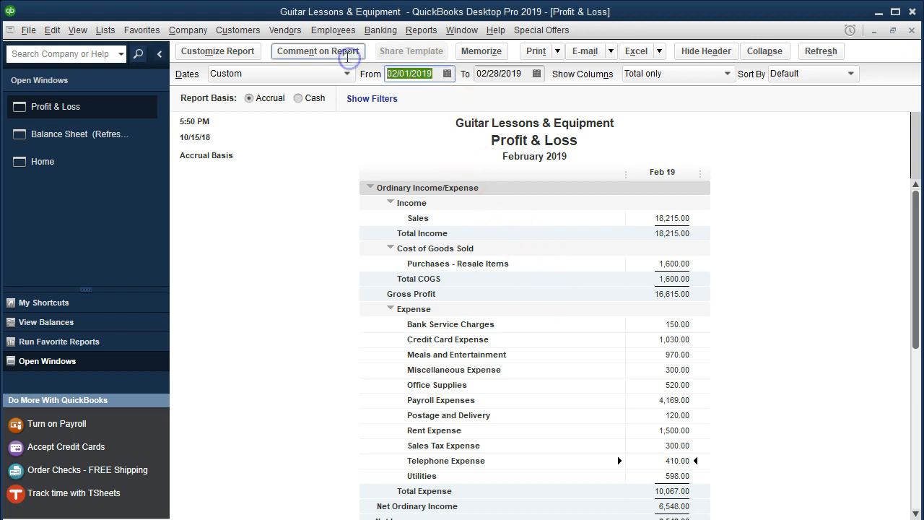
type("01/01")
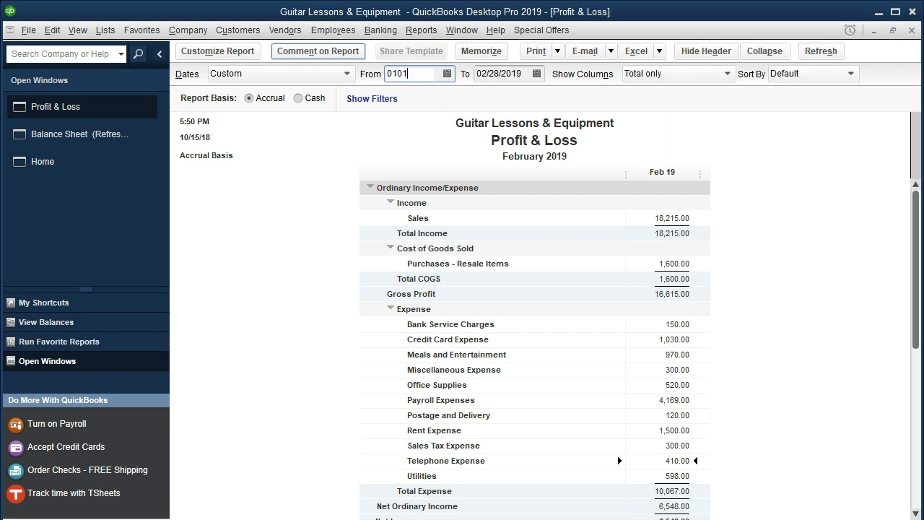
type("/2019")
key("Tab")
key("Tab")
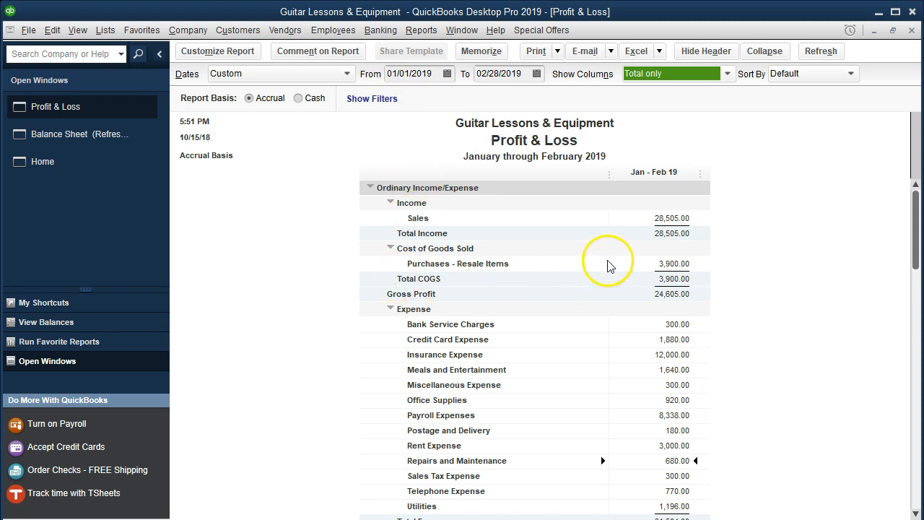
- Review the income, expense and net income lines of the January through February Profit & Loss, including Insurance Expense
scroll(638, 232, "down", 1)
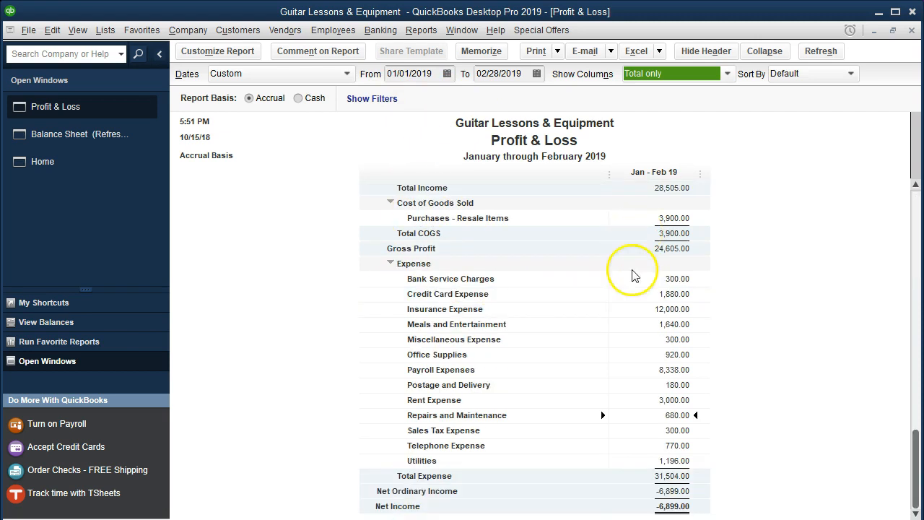
scroll(609, 357, "up", 1)
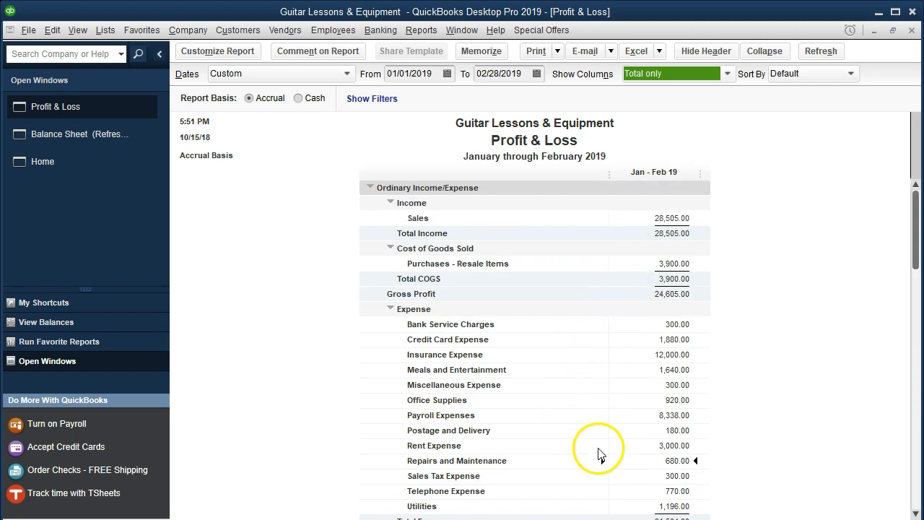
scroll(747, 401, "down", 1)
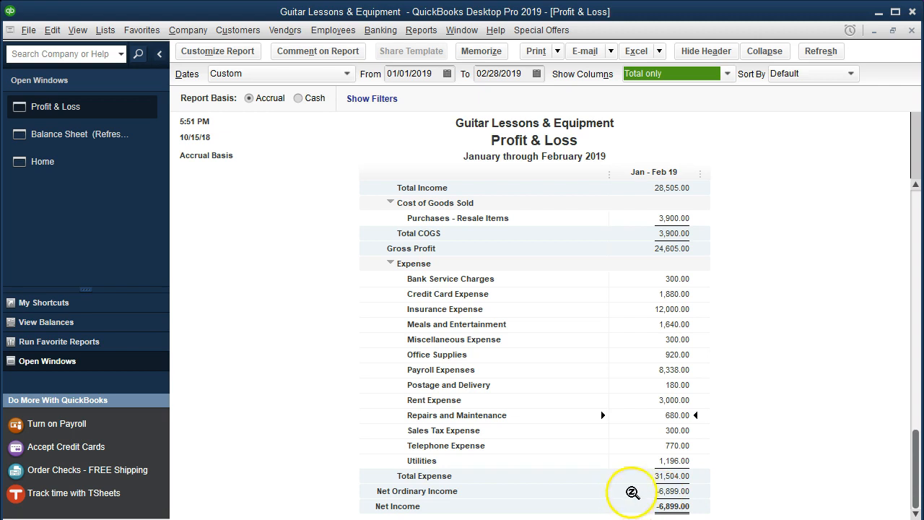
left_click(653, 309)
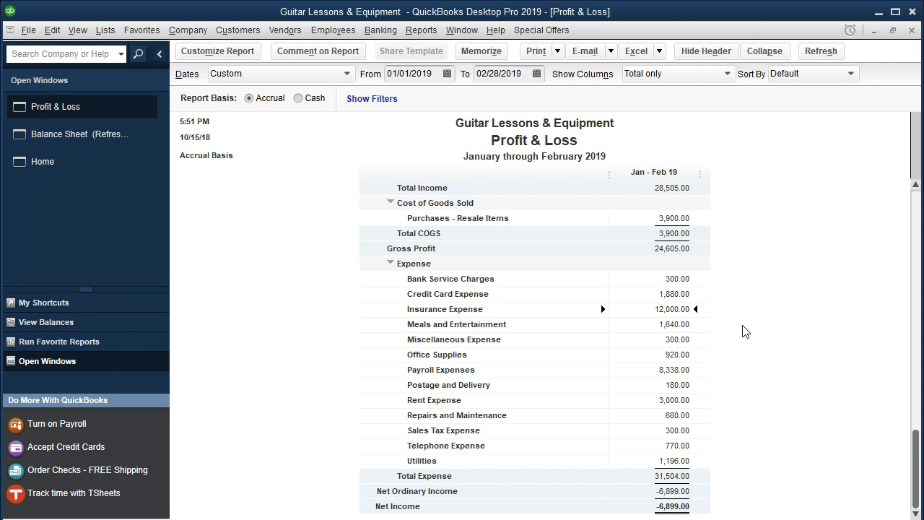
scroll(745, 331, "up", 1)
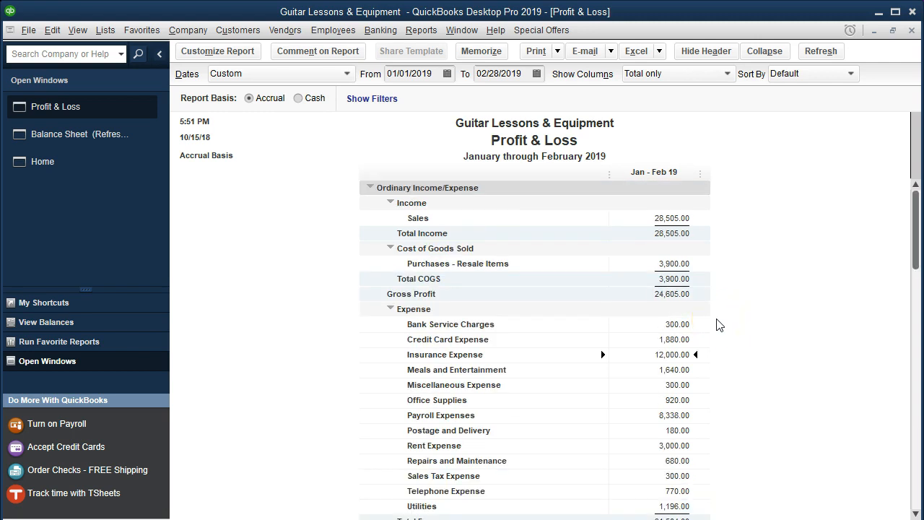